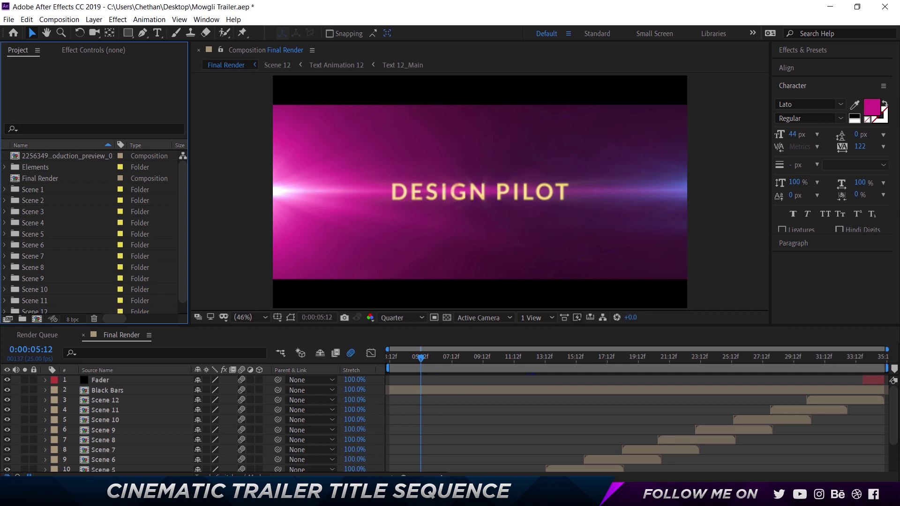
# Step: Create a 1920 x 1080 composition called Tutorial Comp at 30 frames per second with a duration of 5 seconds
pyautogui.hotkey('alt', 'Tab')
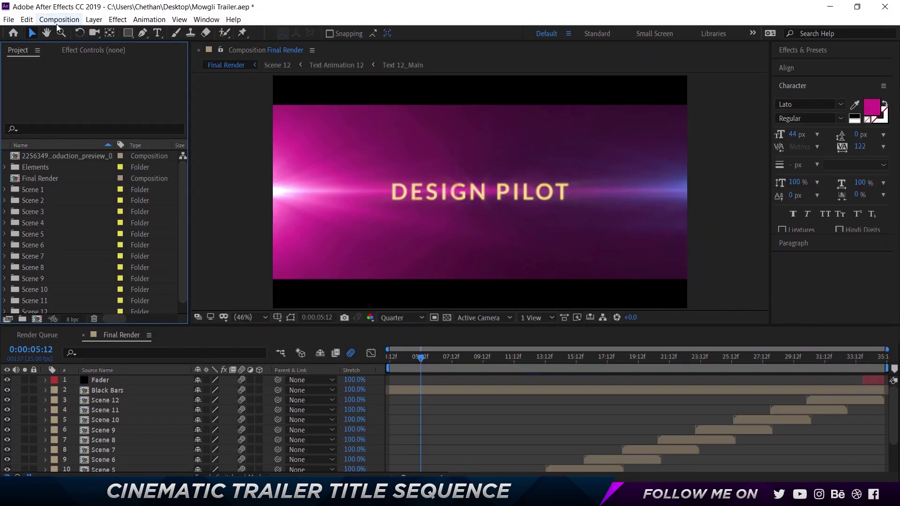
pyautogui.click(58, 21)
pyautogui.press('Escape')
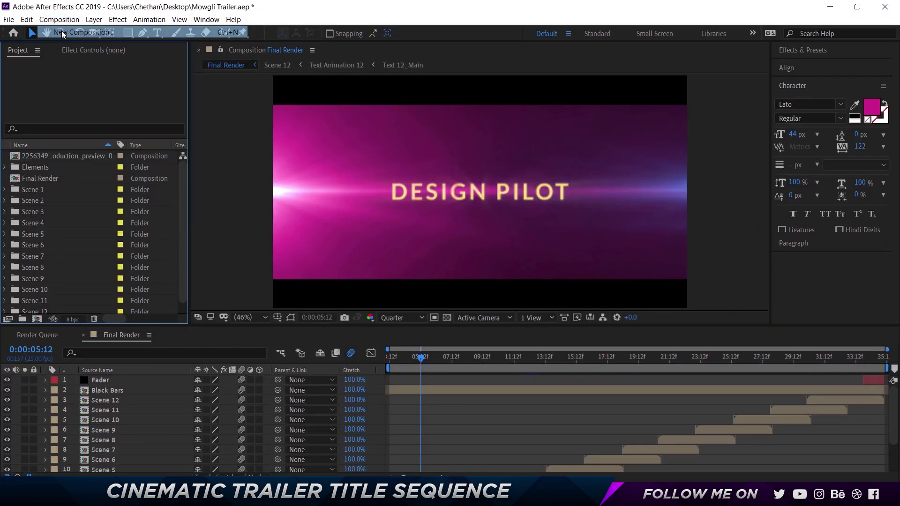
pyautogui.hotkey('ctrl', 'n')
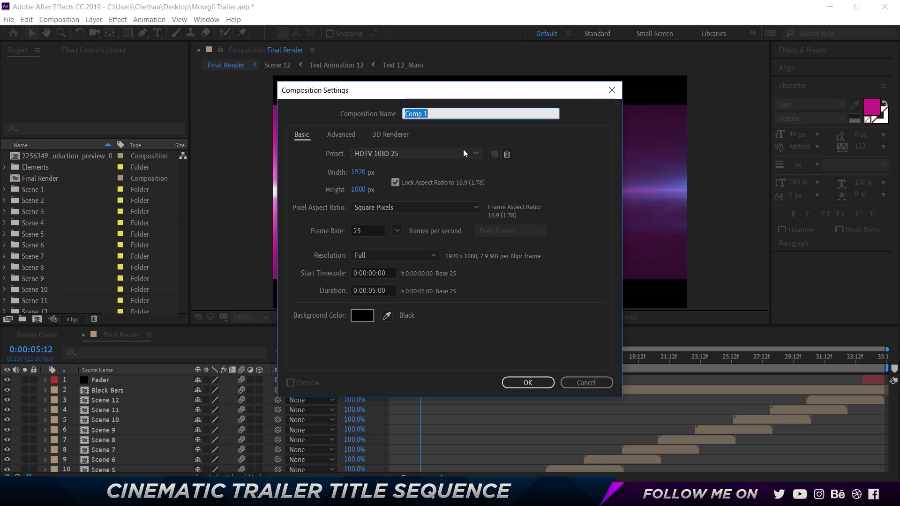
pyautogui.write('Tutorial ')
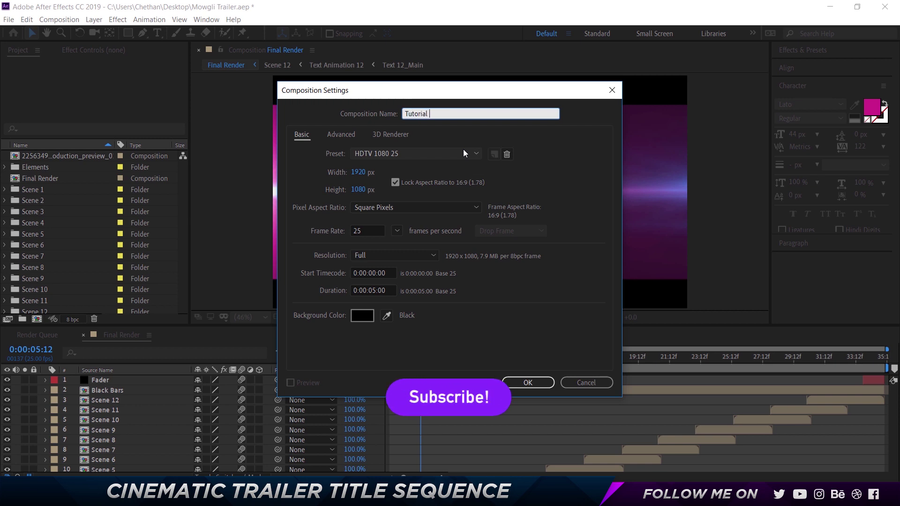
pyautogui.write('Comp')
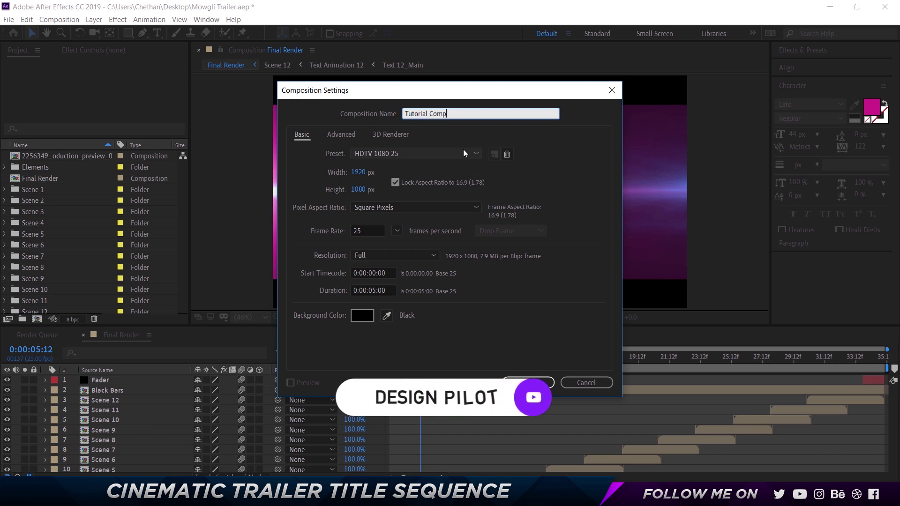
pyautogui.click(361, 231)
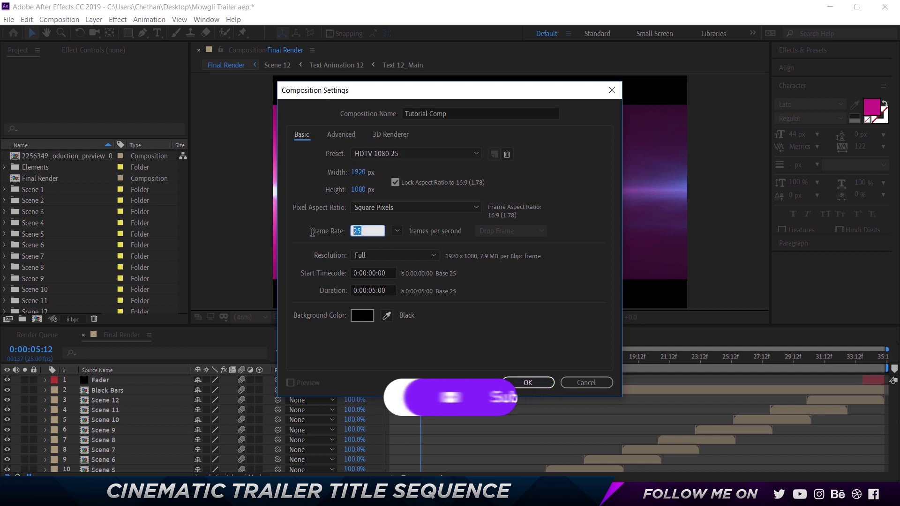
pyautogui.write('30')
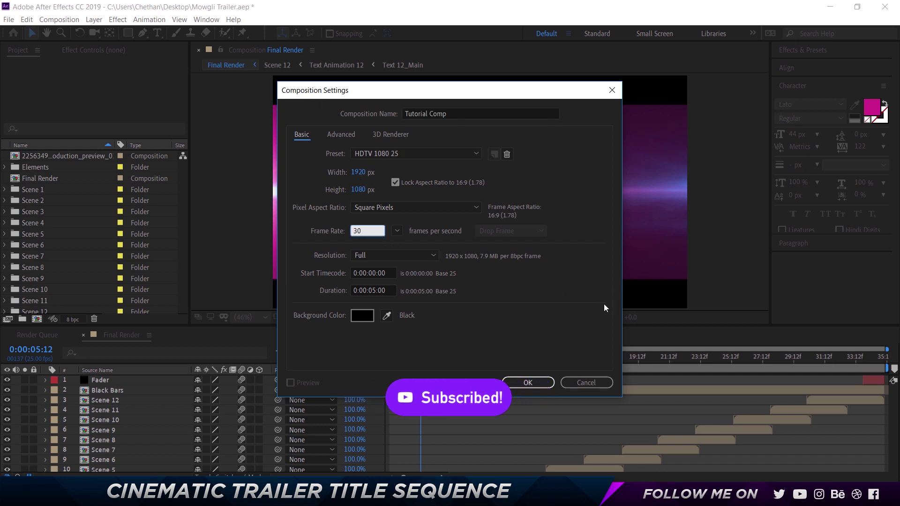
pyautogui.click(534, 303)
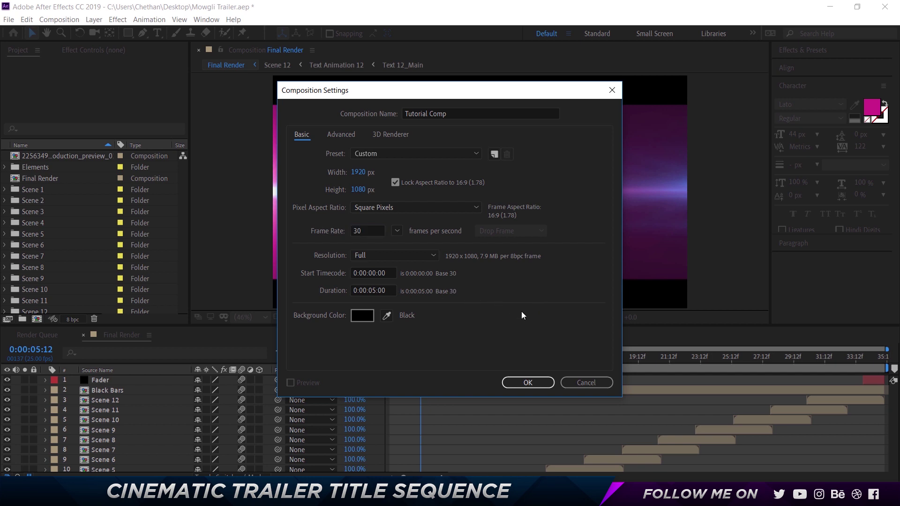
pyautogui.click(525, 382)
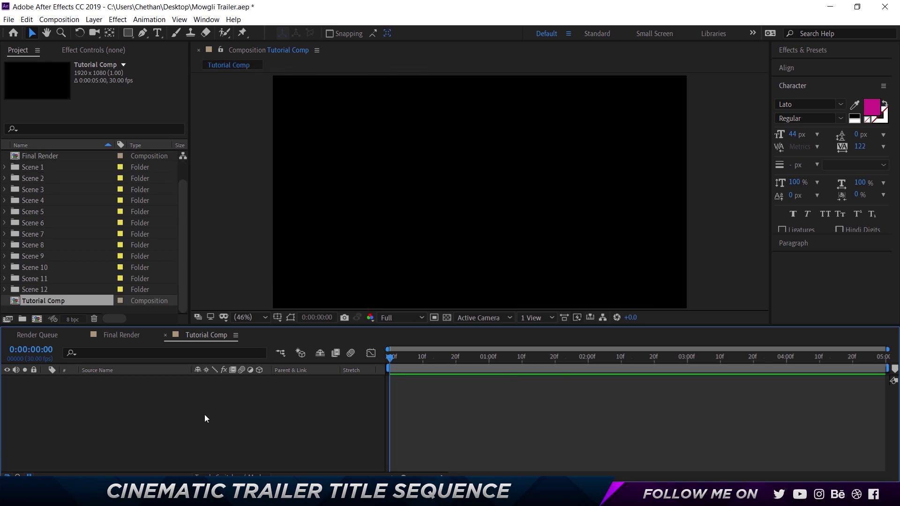
pyautogui.rightClick(165, 384)
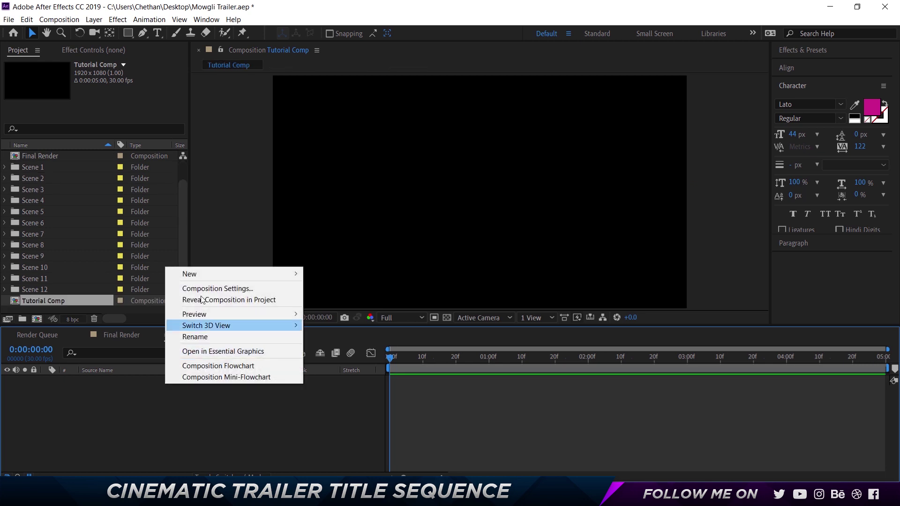
pyautogui.moveTo(205, 274)
pyautogui.click(344, 297)
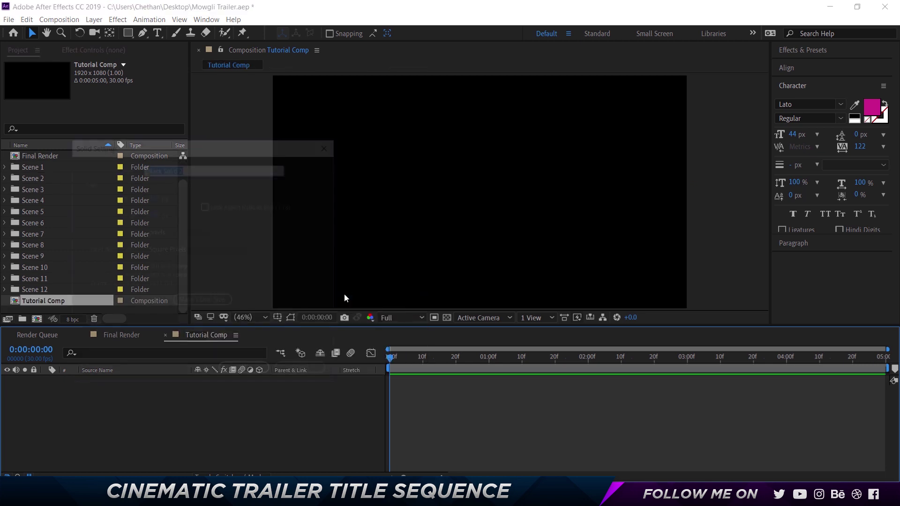
pyautogui.click(303, 370)
# Step: Add a text layer reading "TEXT" to Tutorial Comp
pyautogui.rightClick(180, 394)
pyautogui.moveTo(246, 285)
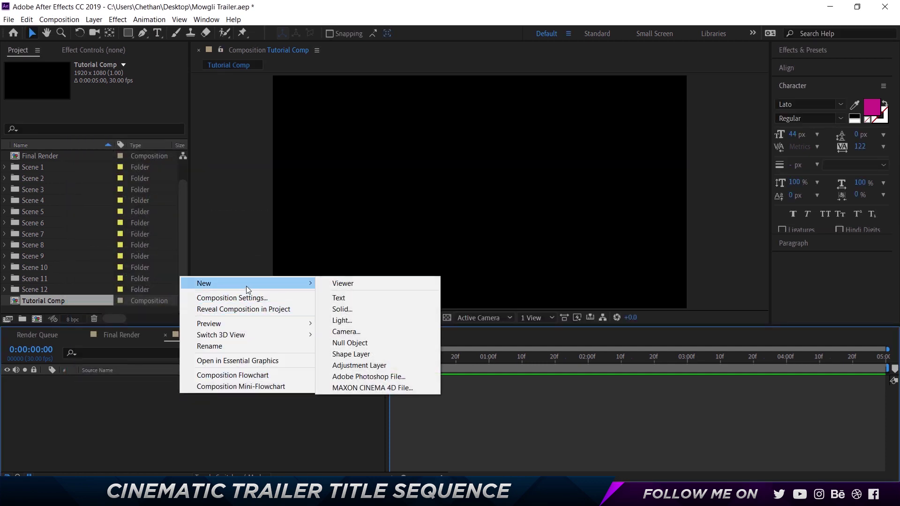
pyautogui.click(375, 298)
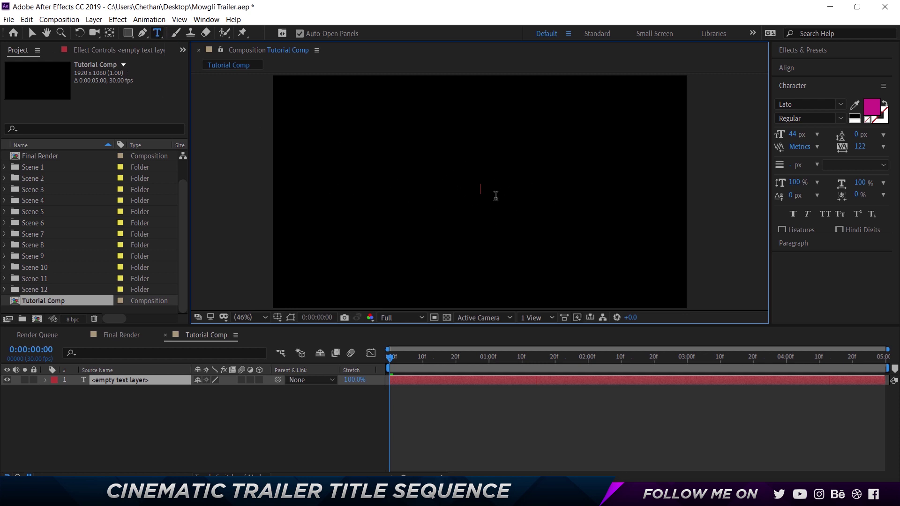
pyautogui.write('TITLE')
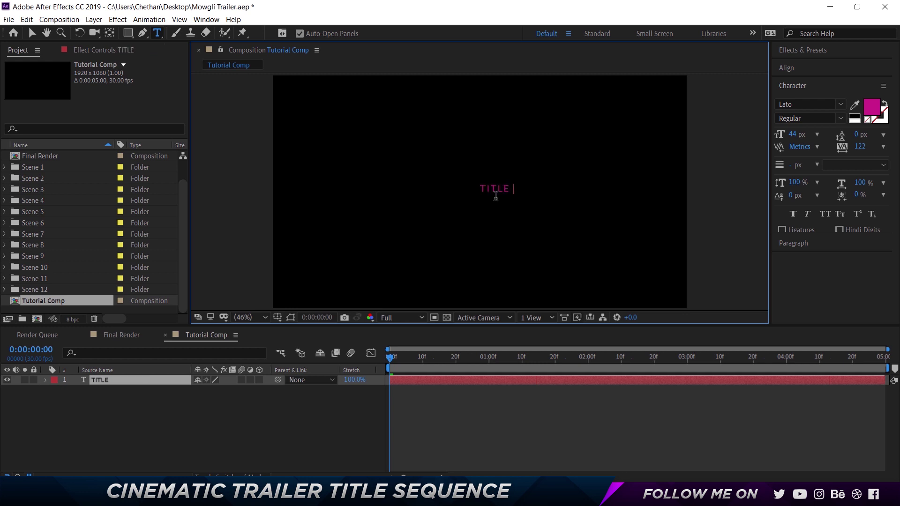
pyautogui.doubleClick(495, 195)
pyautogui.write('TEXT')
pyautogui.click(241, 397)
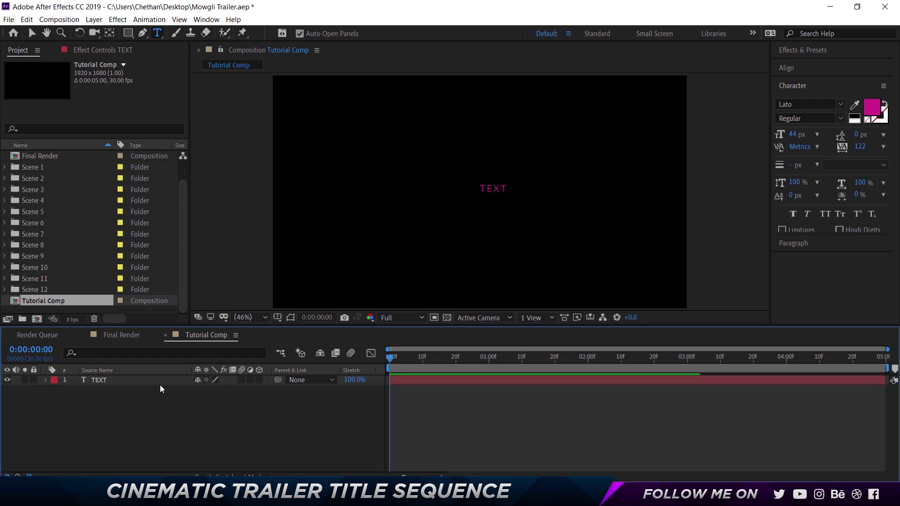
# Step: Center-align the TEXT layer's paragraph and set its font size to 181 px
pyautogui.click(156, 380)
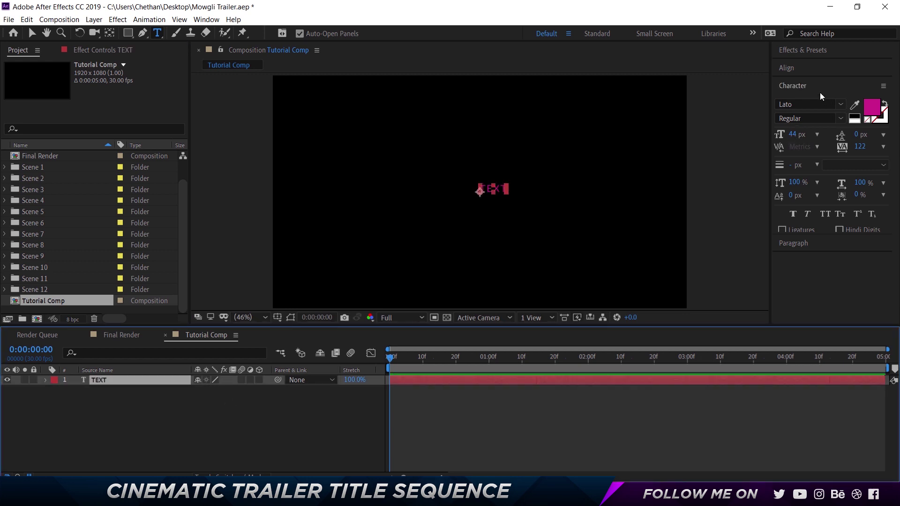
pyautogui.click(807, 244)
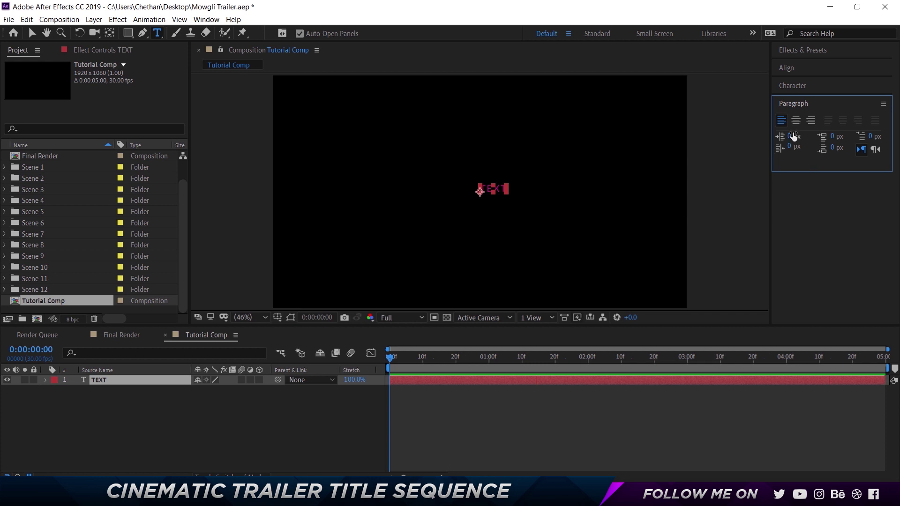
pyautogui.click(795, 120)
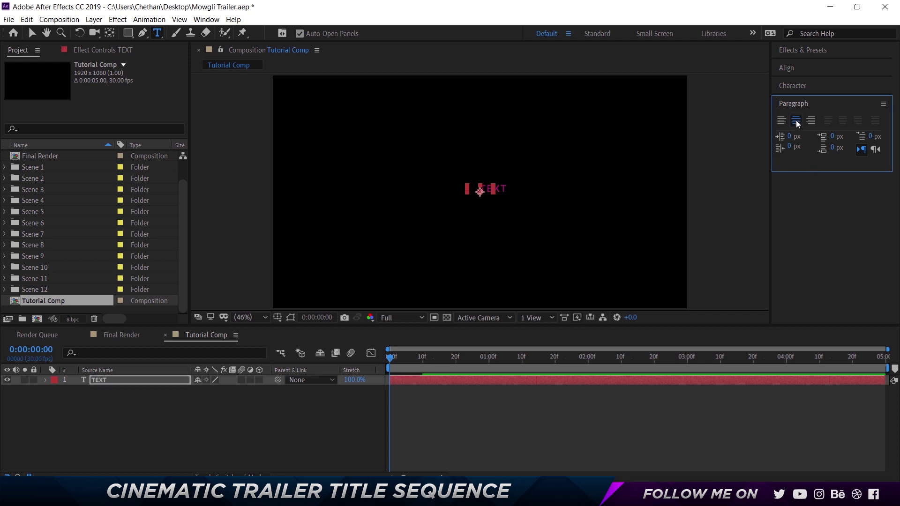
pyautogui.click(805, 69)
pyautogui.click(802, 70)
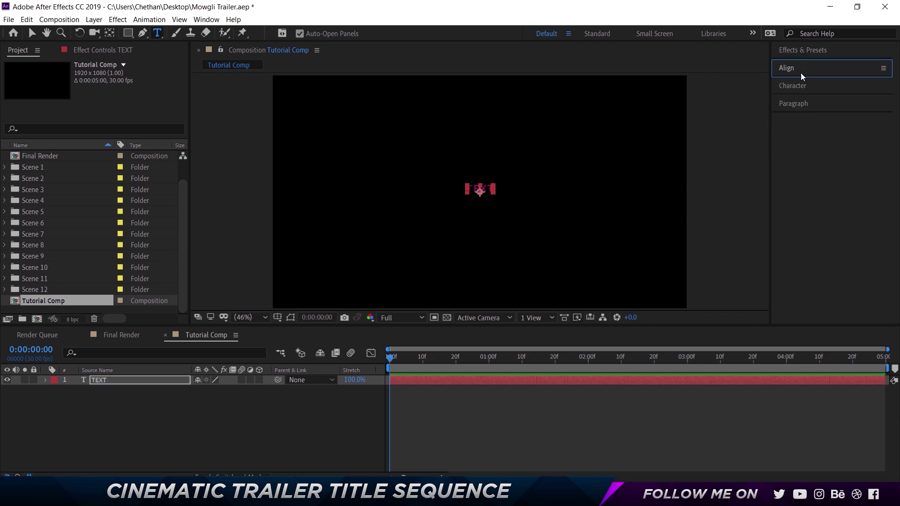
pyautogui.click(795, 90)
pyautogui.moveTo(795, 134); pyautogui.dragTo(866, 126)
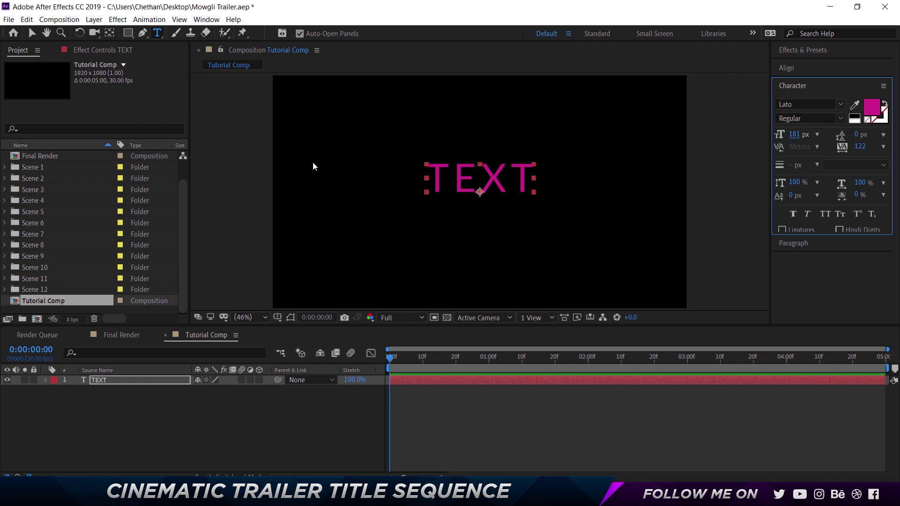
# Step: Center the anchor point within the text and align the layer to the composition's vertical center
pyautogui.click(110, 32)
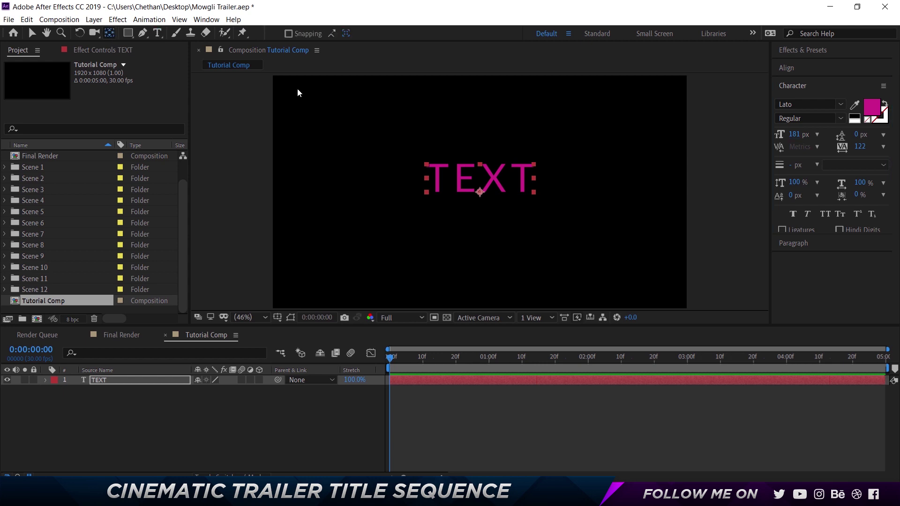
pyautogui.hotkey('ctrl', 'alt', 'Home')
pyautogui.click(786, 68)
pyautogui.click(862, 97)
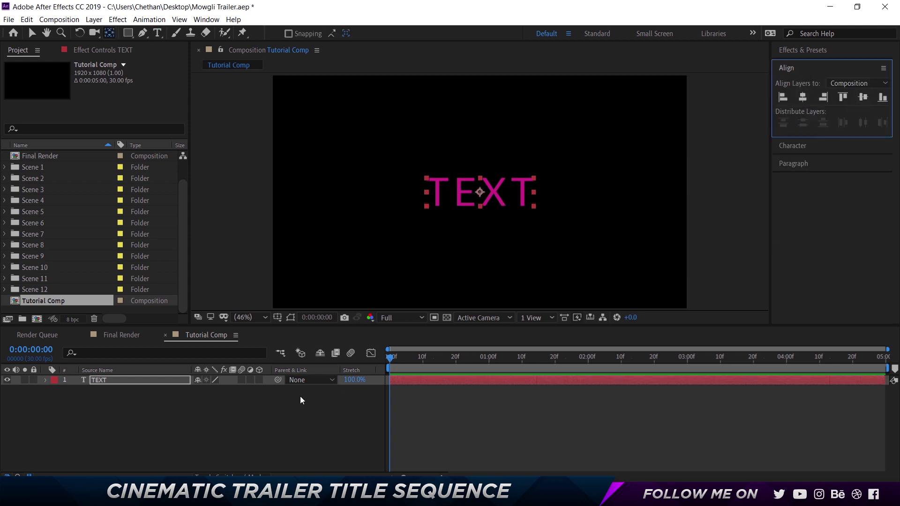
pyautogui.click(213, 426)
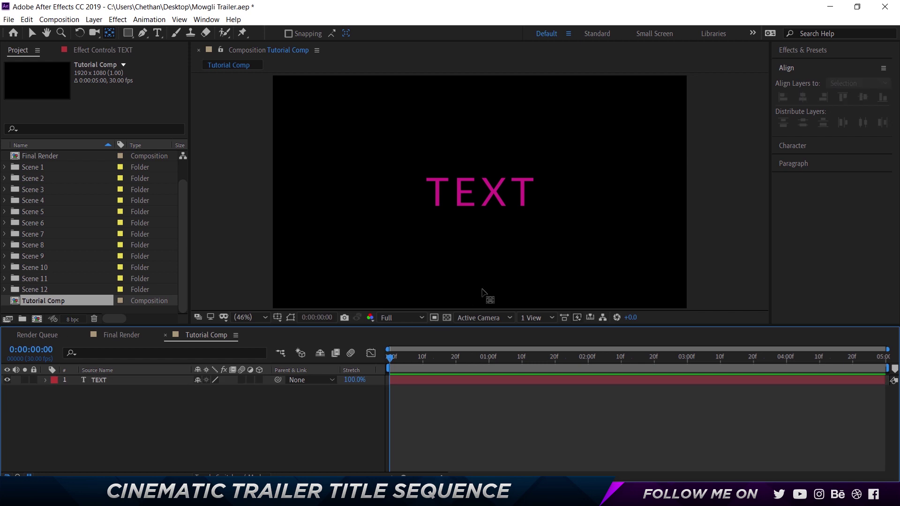
# Step: Set the TEXT layer's tracking to 0 and return to the Selection tool
pyautogui.click(161, 379)
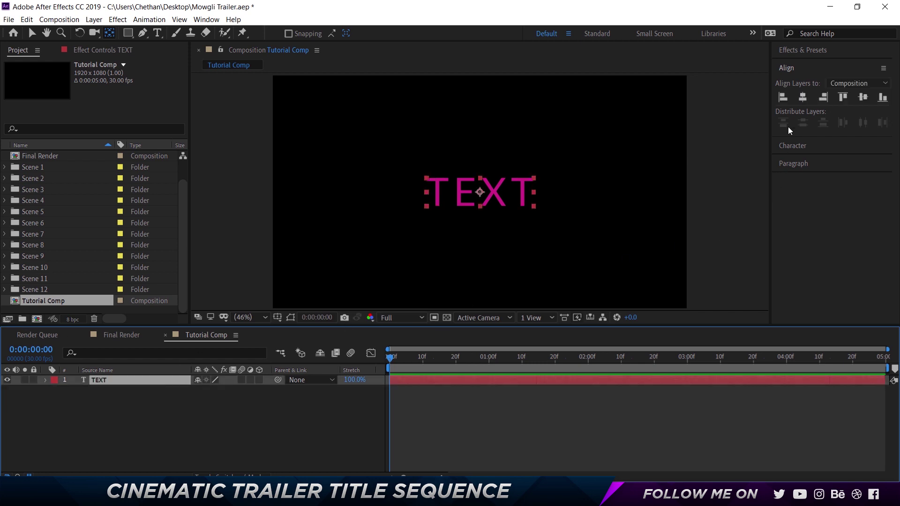
pyautogui.click(802, 149)
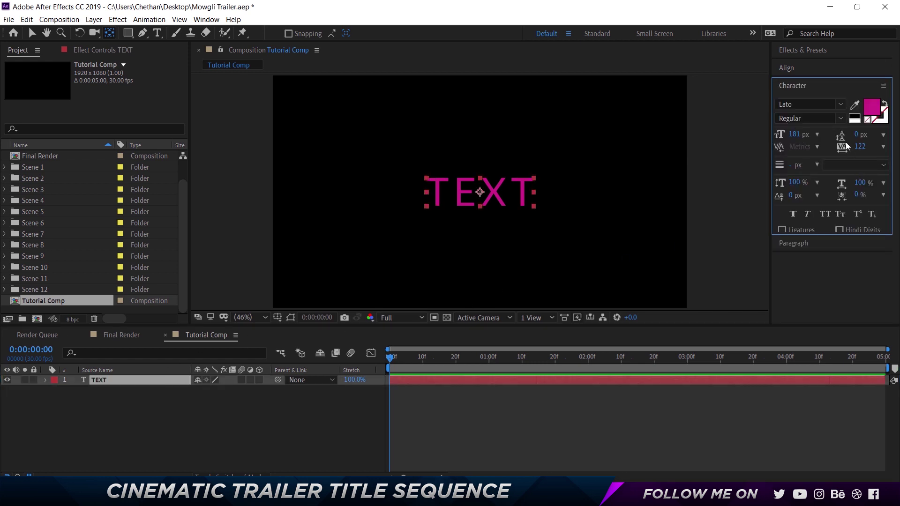
pyautogui.click(858, 146)
pyautogui.write('0')
pyautogui.press('Return')
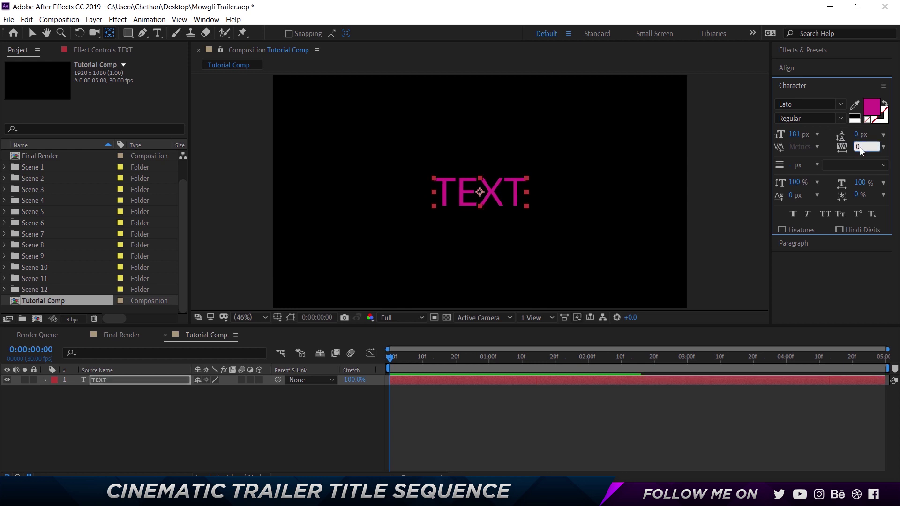
pyautogui.click(303, 409)
pyautogui.press('v')
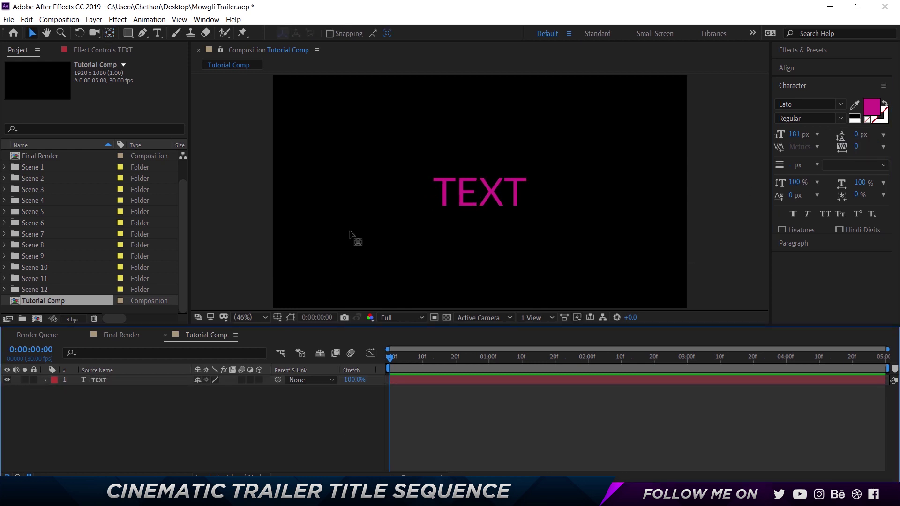
# Step: Open the nested Text 1_Main composition through Final Render, Scene 1 and Text Animation 1
pyautogui.click(119, 334)
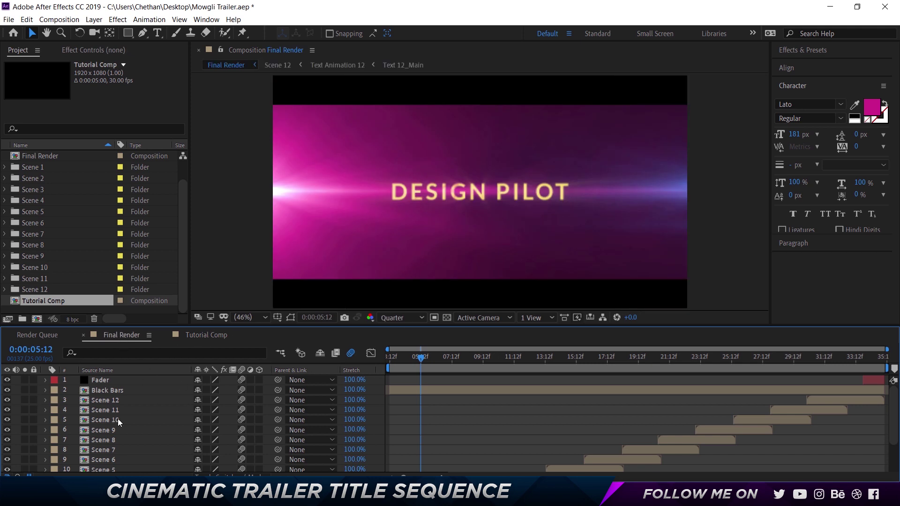
pyautogui.scroll(-3, 120, 449)
pyautogui.click(120, 466)
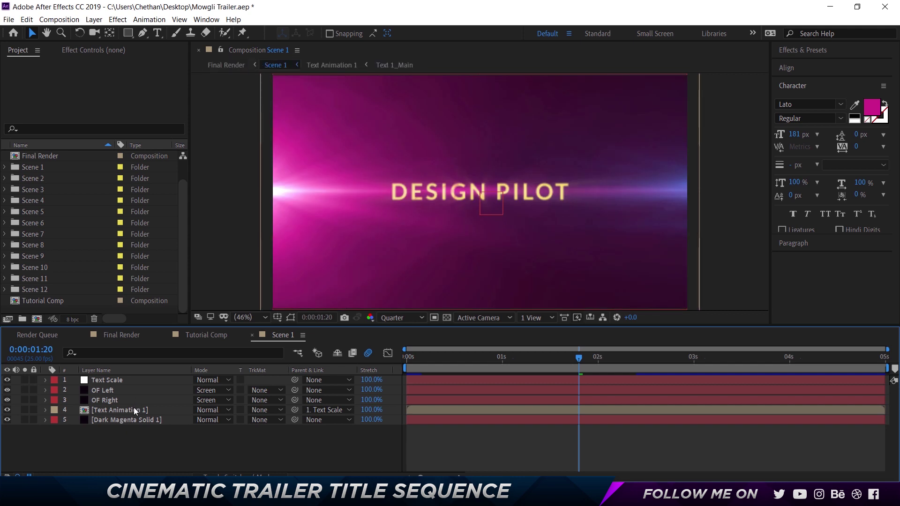
pyautogui.doubleClick(134, 408)
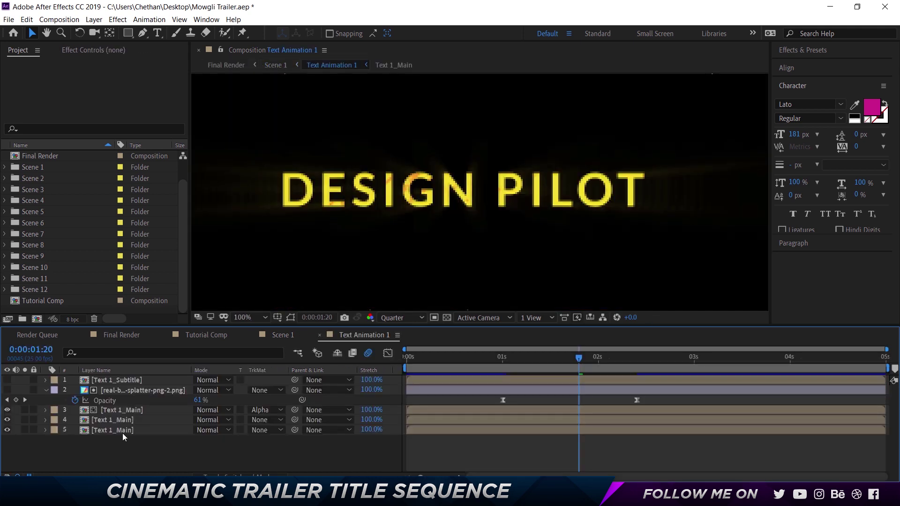
pyautogui.click(123, 431)
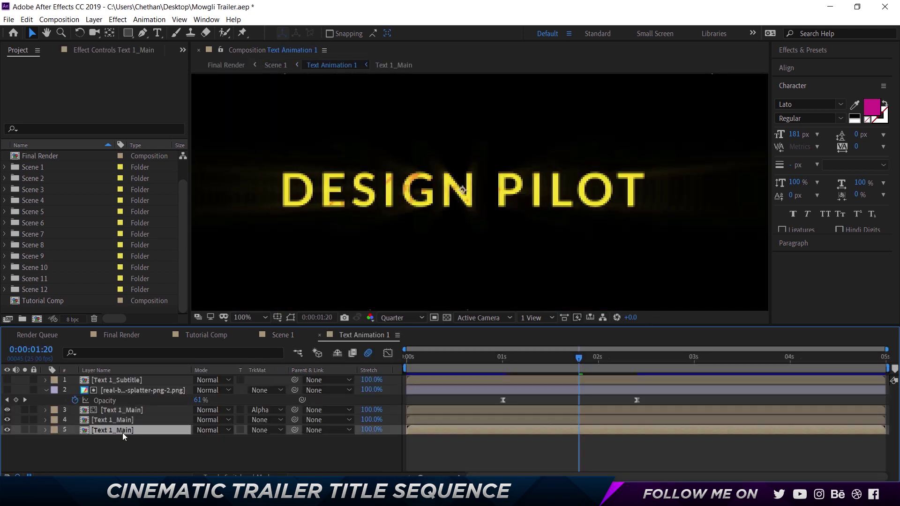
pyautogui.doubleClick(122, 432)
# Step: Examine the DESIGN PILOT text layer's applied effects, character settings and fill color
pyautogui.click(129, 379)
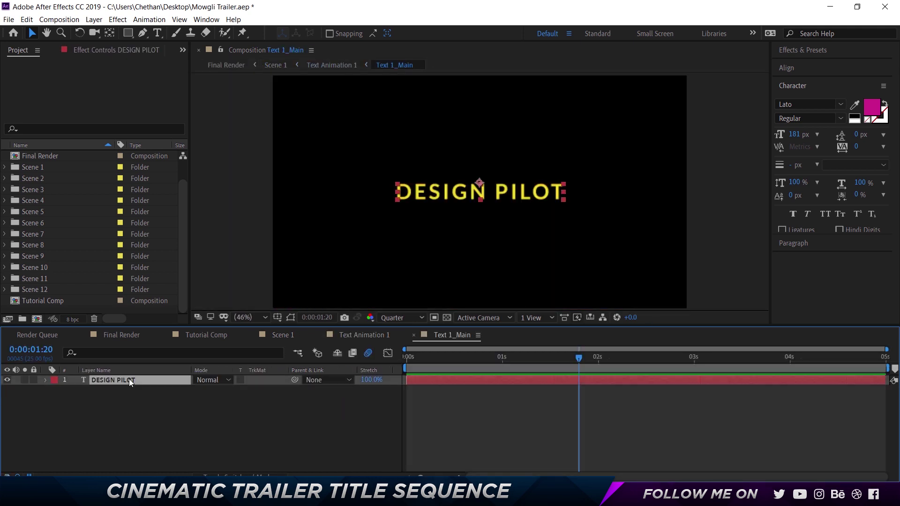
pyautogui.click(108, 52)
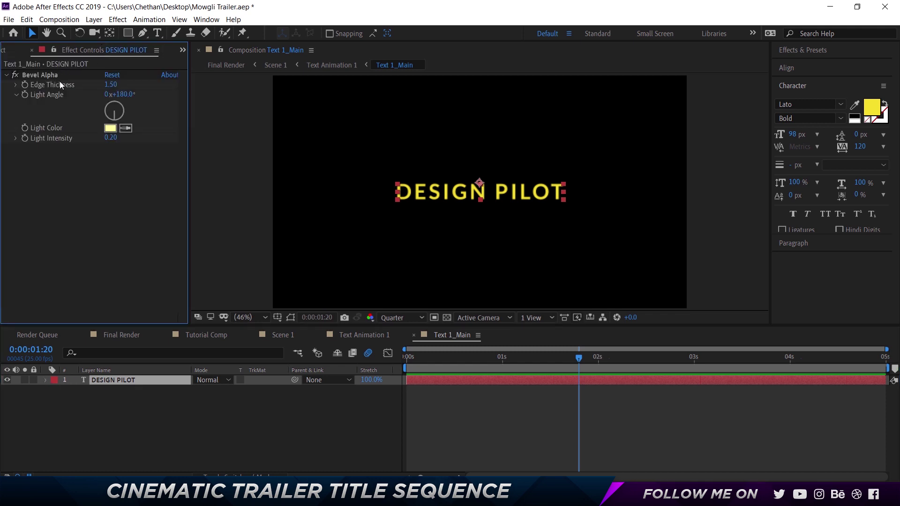
pyautogui.click(870, 108)
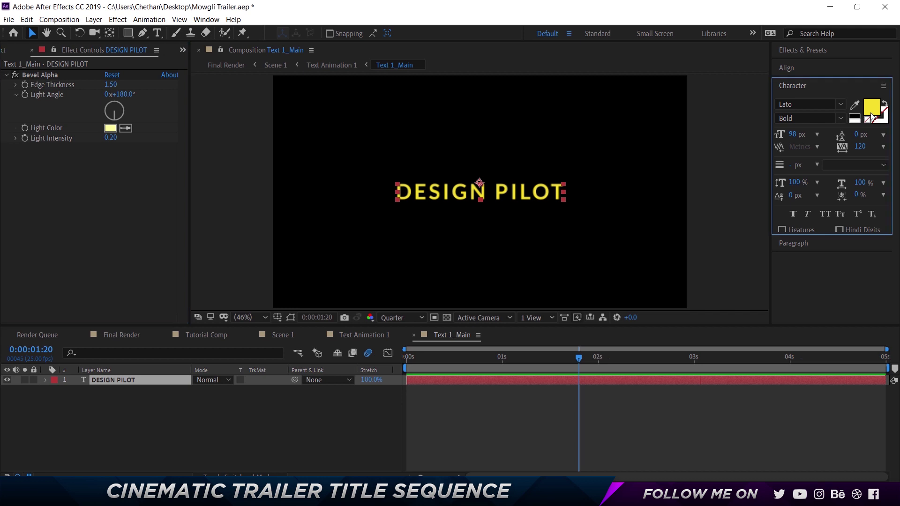
pyautogui.click(832, 269)
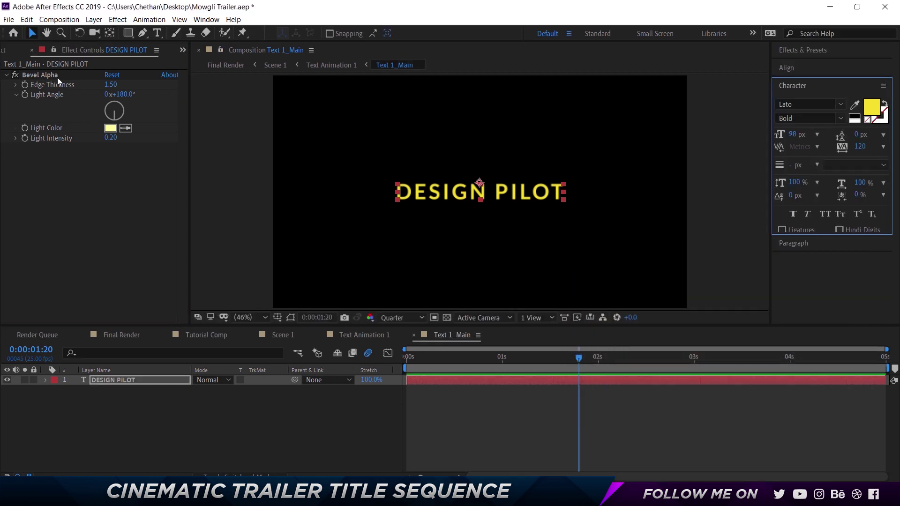
# Step: Return to the Tutorial Comp and reorder its timeline tab to sit after Text 1_Main
pyautogui.click(364, 334)
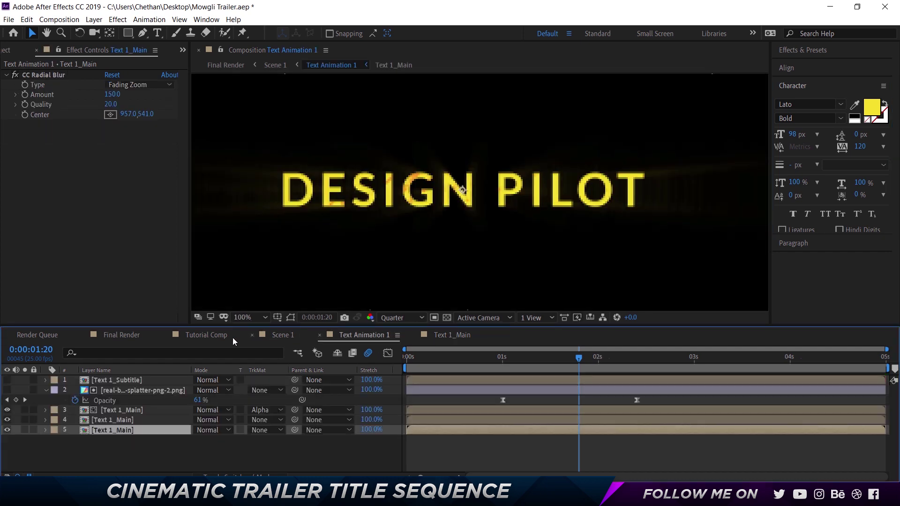
pyautogui.click(206, 335)
pyautogui.moveTo(466, 336); pyautogui.dragTo(624, 333)
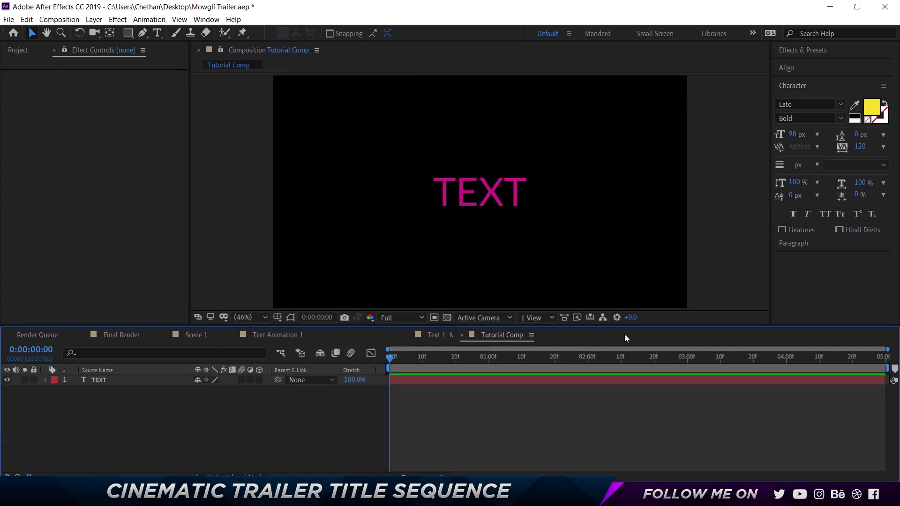
# Step: Apply the copied yellow from the reference text as the TEXT layer's fill color
pyautogui.click(98, 380)
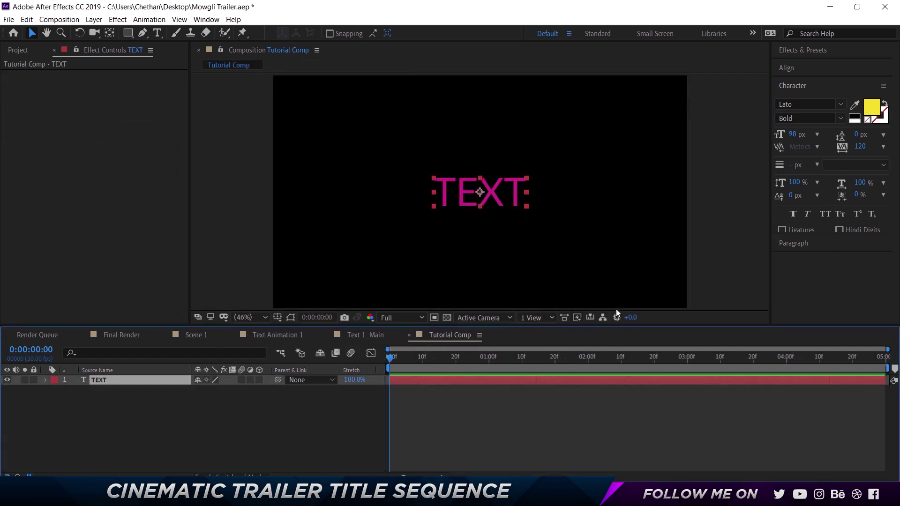
pyautogui.click(871, 106)
pyautogui.hotkey('ctrl', 'v')
pyautogui.press('Return')
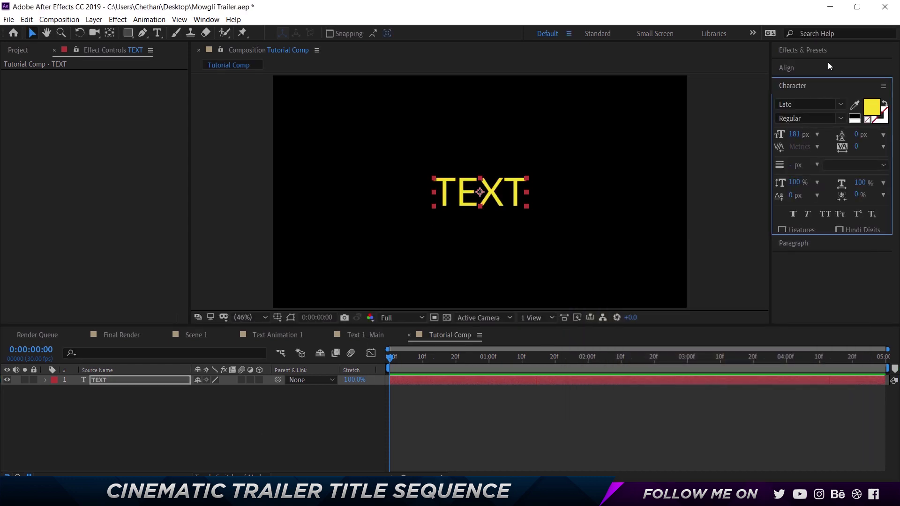
# Step: Find the Bevel Alpha effect by searching for "bevel" and apply it to the TEXT layer
pyautogui.click(816, 51)
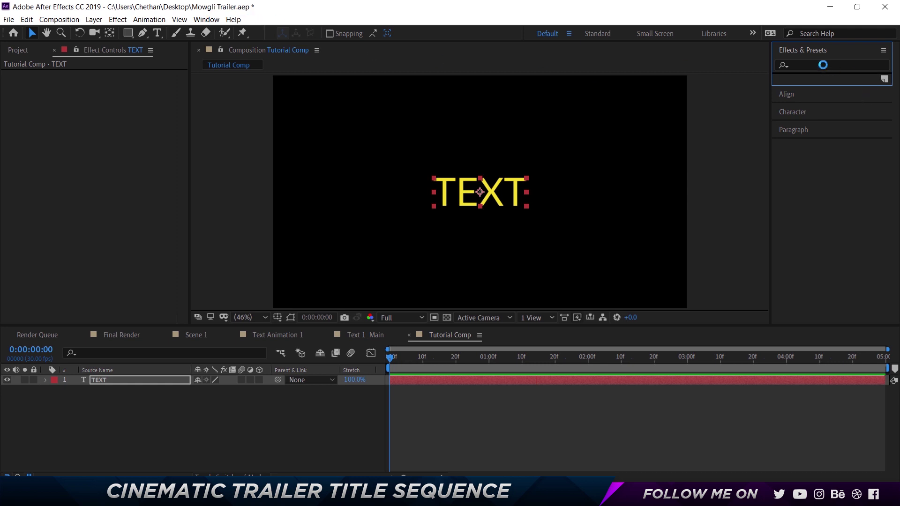
pyautogui.click(823, 65)
pyautogui.write('bevel')
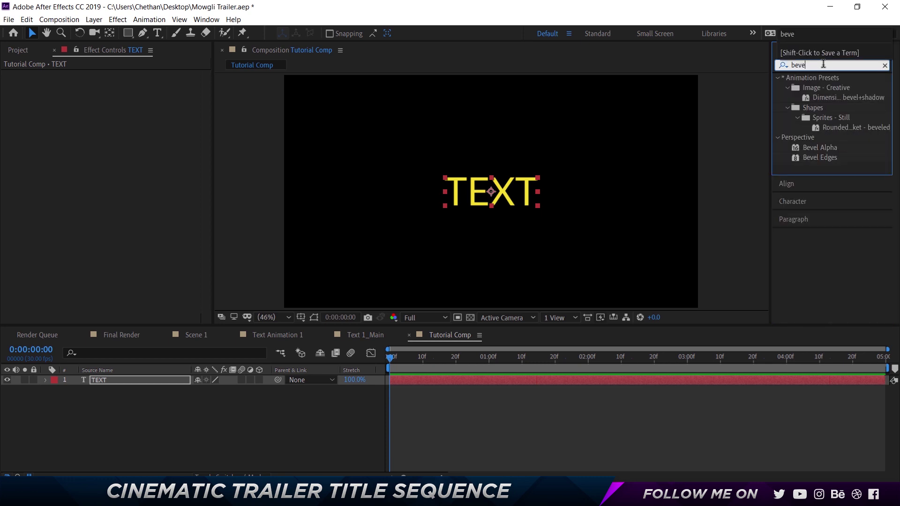
pyautogui.click(817, 149)
pyautogui.doubleClick(817, 149)
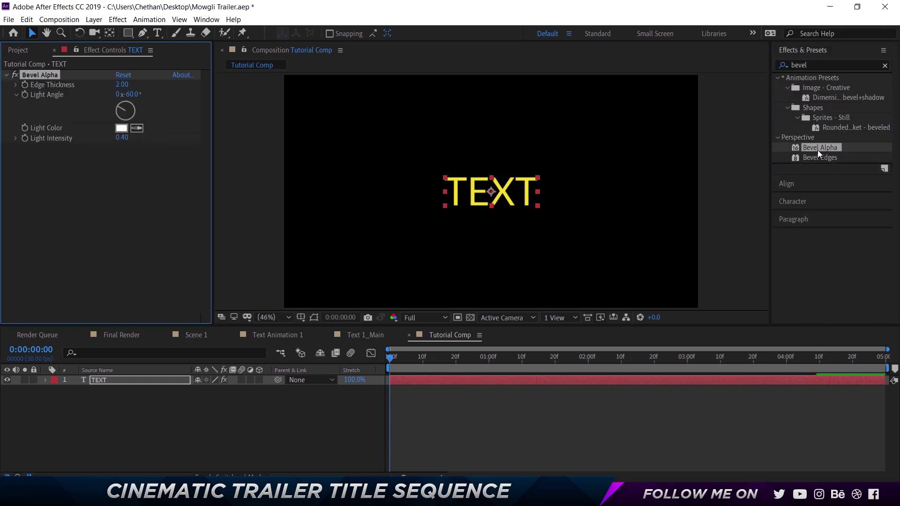
# Step: Check Text 1_Main's bevel settings, then set the TEXT layer's Bevel Alpha edge thickness to 1.5 and light angle to -180°
pyautogui.click(370, 336)
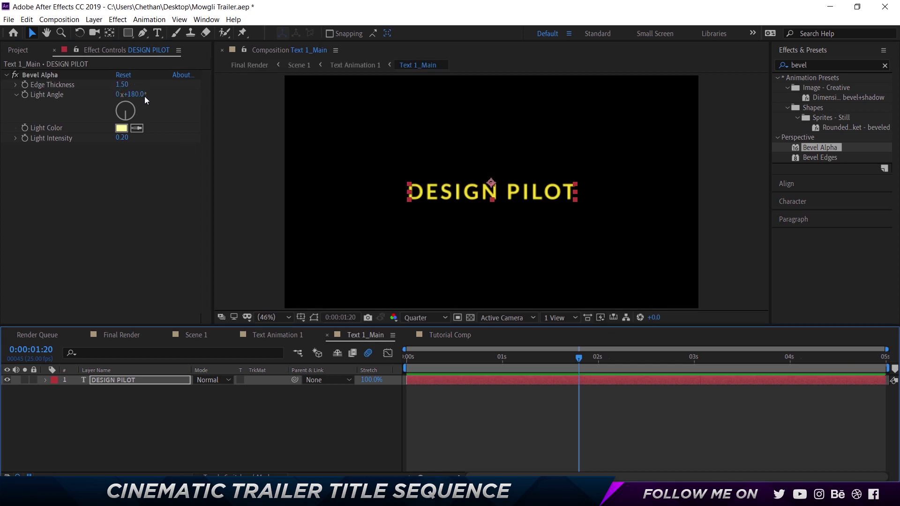
pyautogui.click(459, 335)
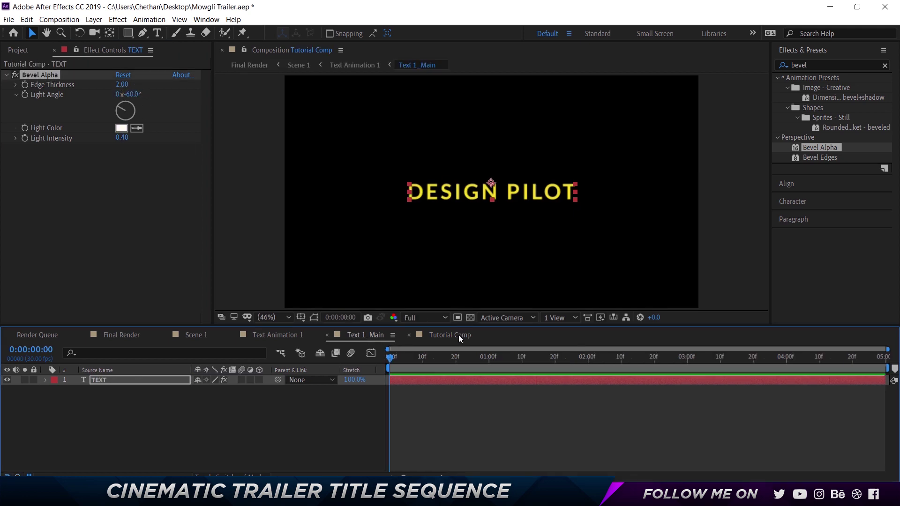
pyautogui.click(122, 84)
pyautogui.write('1.5')
pyautogui.press('Return')
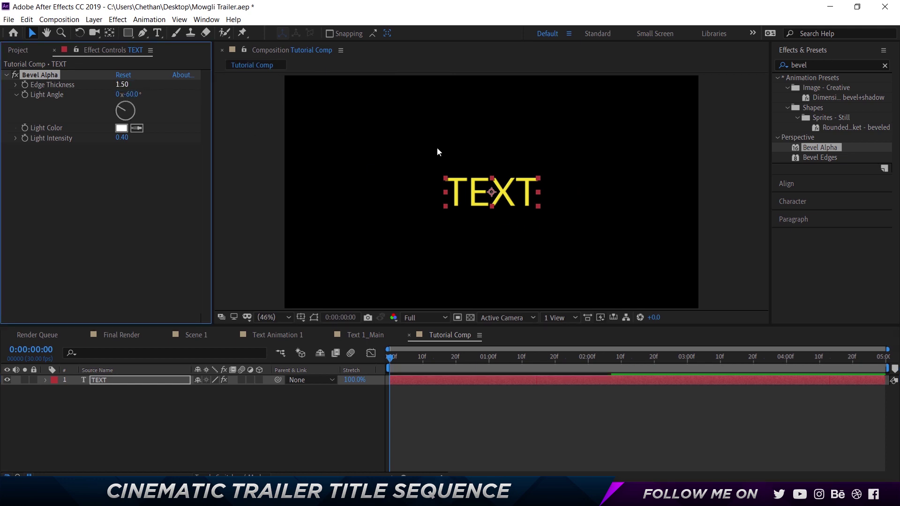
pyautogui.scroll(1, 508, 190)
pyautogui.scroll(4, 507, 190)
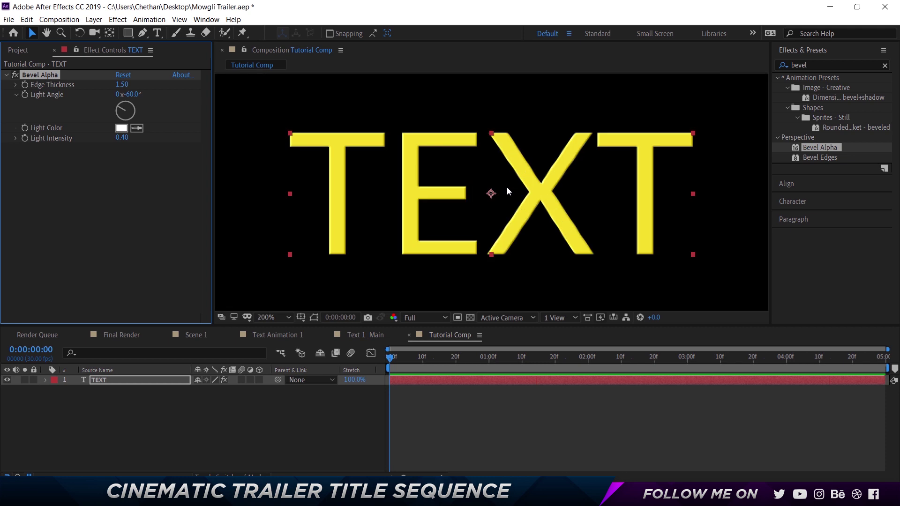
pyautogui.click(133, 95)
pyautogui.write('-180')
pyautogui.press('Return')
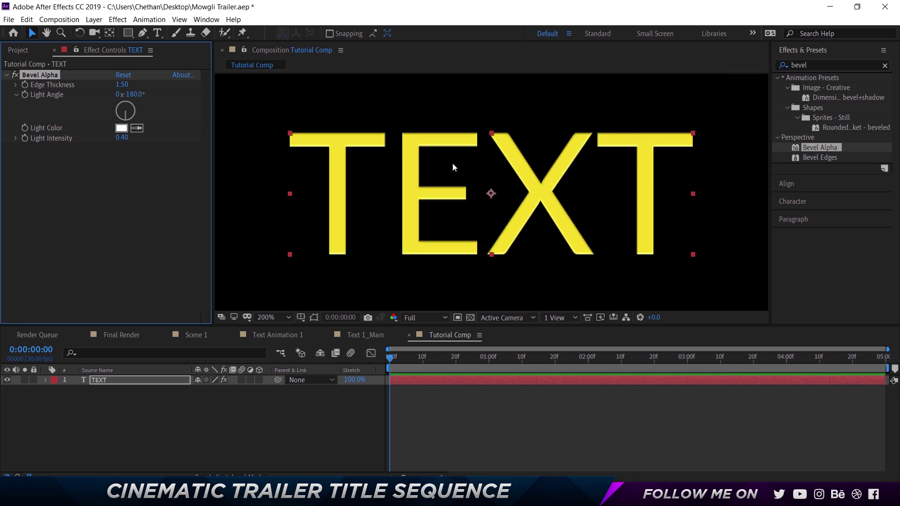
# Step: Change the Bevel Alpha light color to a pale yellow
pyautogui.click(122, 128)
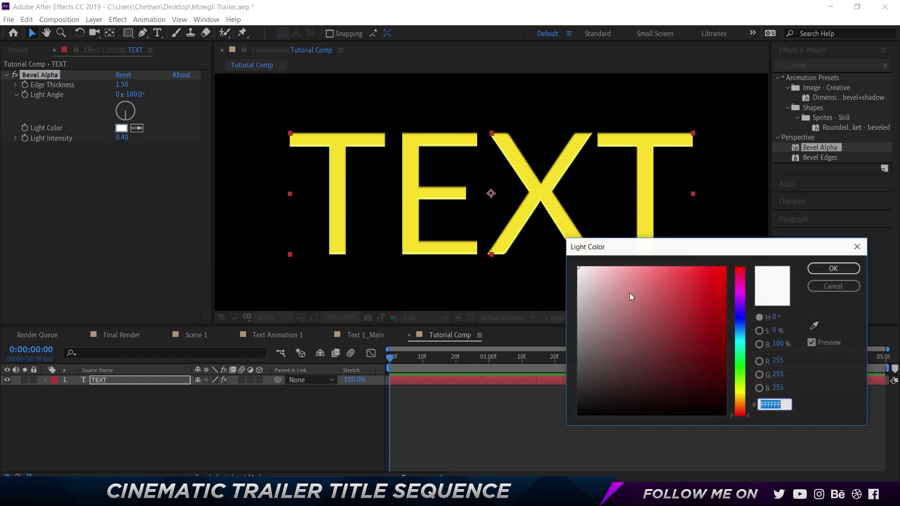
pyautogui.click(739, 395)
pyautogui.moveTo(612, 297)
pyautogui.mouseDown()
pyautogui.moveTo(603, 253)
pyautogui.moveTo(616, 253)
pyautogui.mouseUp()
pyautogui.click(820, 268)
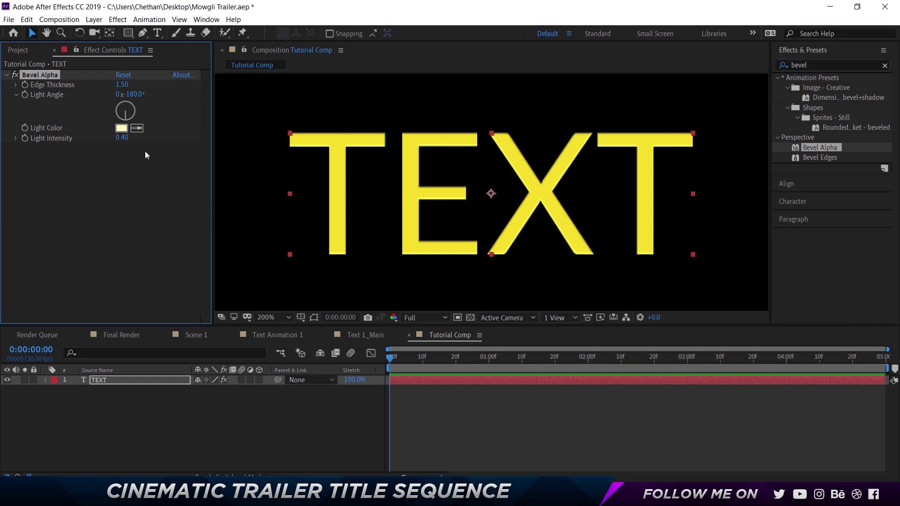
# Step: Try a Bevel Alpha light intensity of 1 and check the look of the text
pyautogui.click(122, 137)
pyautogui.write('1')
pyautogui.press('Return')
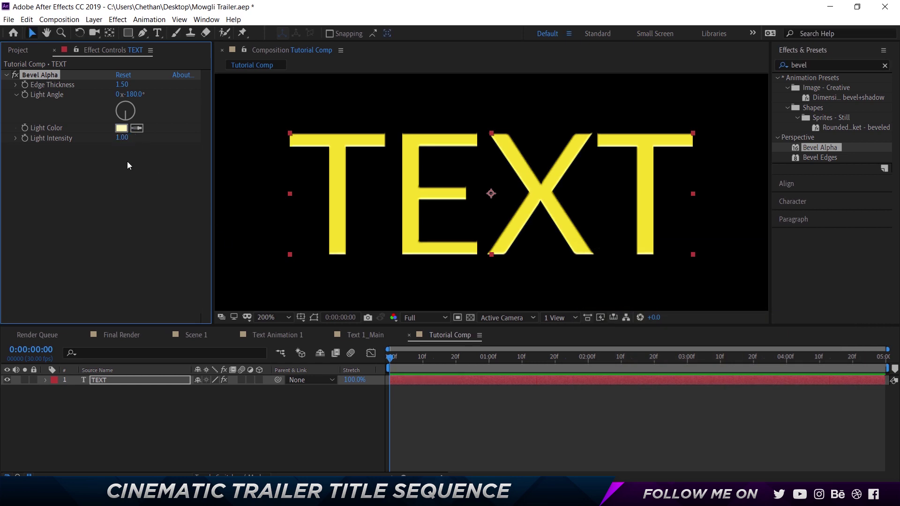
pyautogui.press('.')
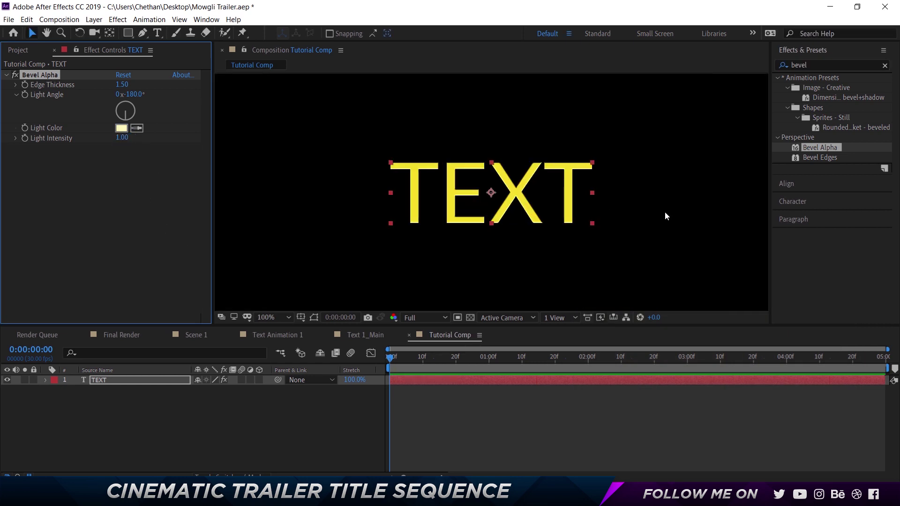
# Step: Set the Bevel Alpha light intensity to 0.6 and deselect the TEXT layer
pyautogui.click(122, 138)
pyautogui.write('0.6')
pyautogui.press('Return')
pyautogui.click(341, 361)
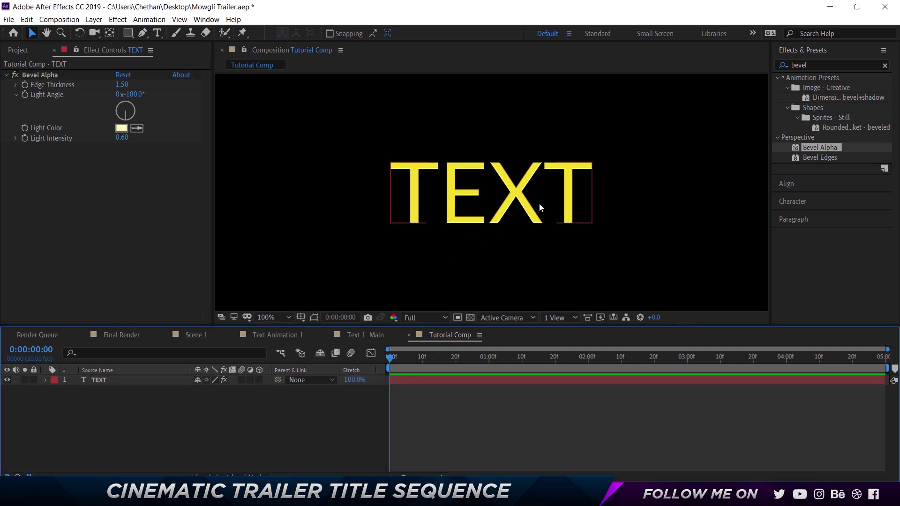
# Step: Pre-compose the TEXT layer as "Text Placeholder", moving all attributes into the new composition
pyautogui.click(125, 383)
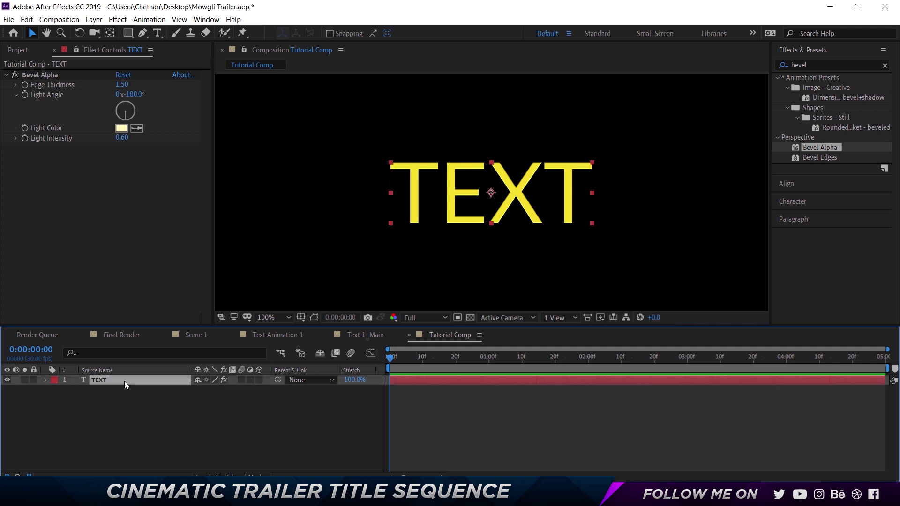
pyautogui.click(60, 21)
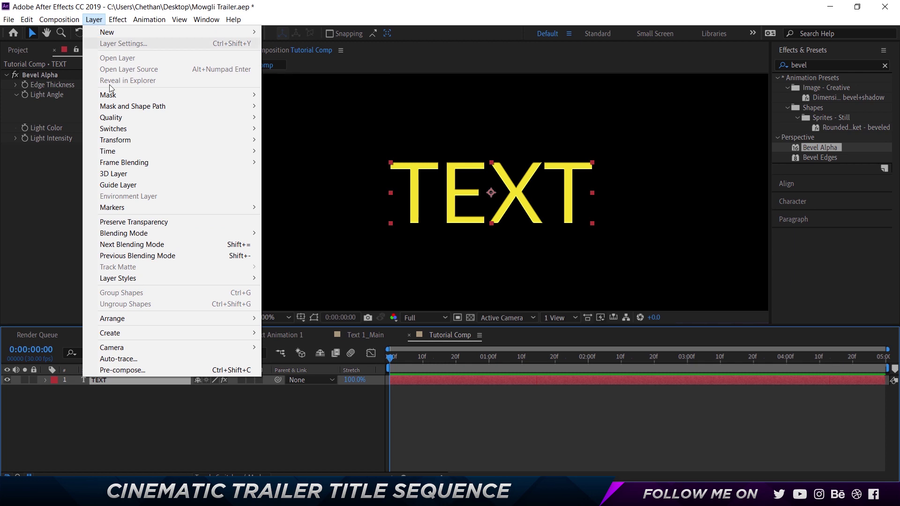
pyautogui.click(147, 371)
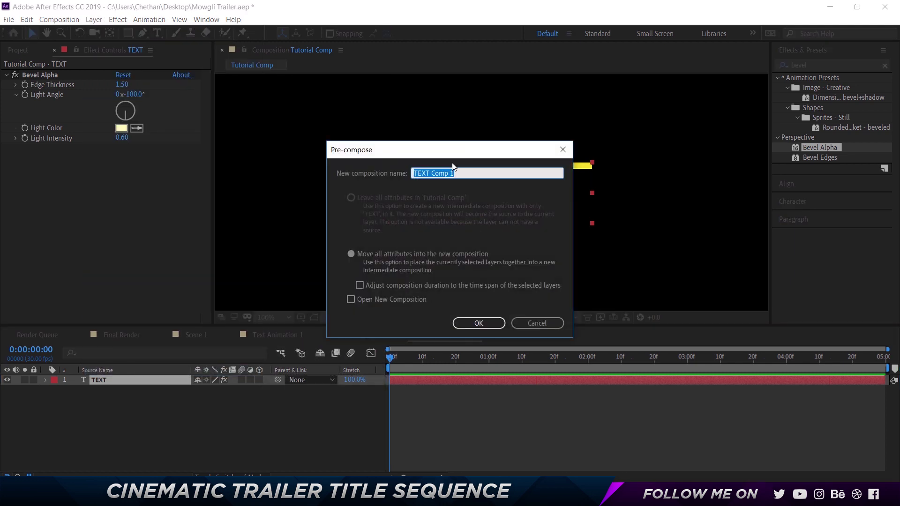
pyautogui.write('Text Placeholder')
pyautogui.press('Return')
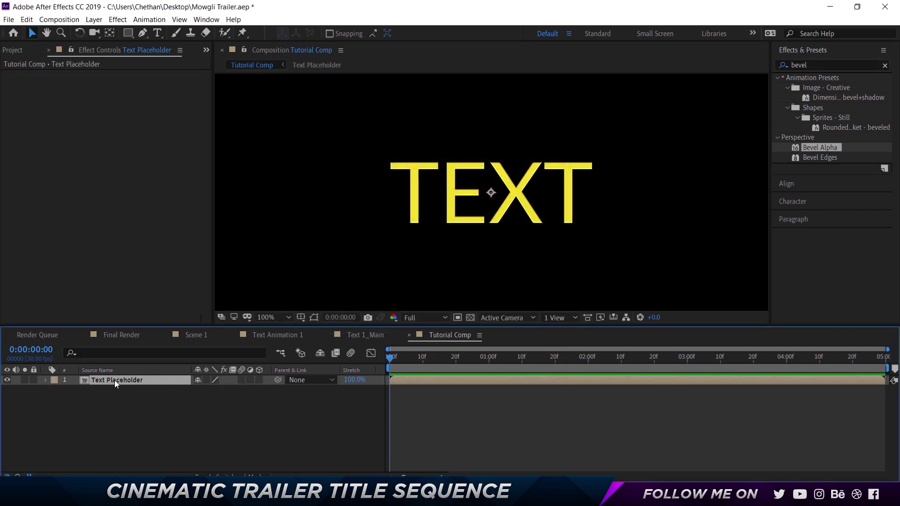
# Step: Check the layer setup in Text Animation 1, then duplicate Text Placeholder in Tutorial Comp and rename the lower copy "Text Placeholder Blur"
pyautogui.click(279, 335)
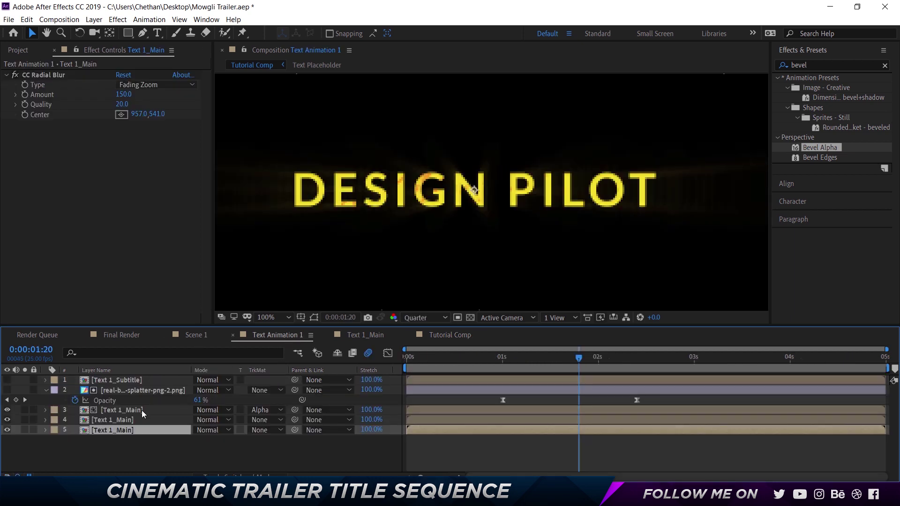
pyautogui.click(126, 419)
pyautogui.click(126, 430)
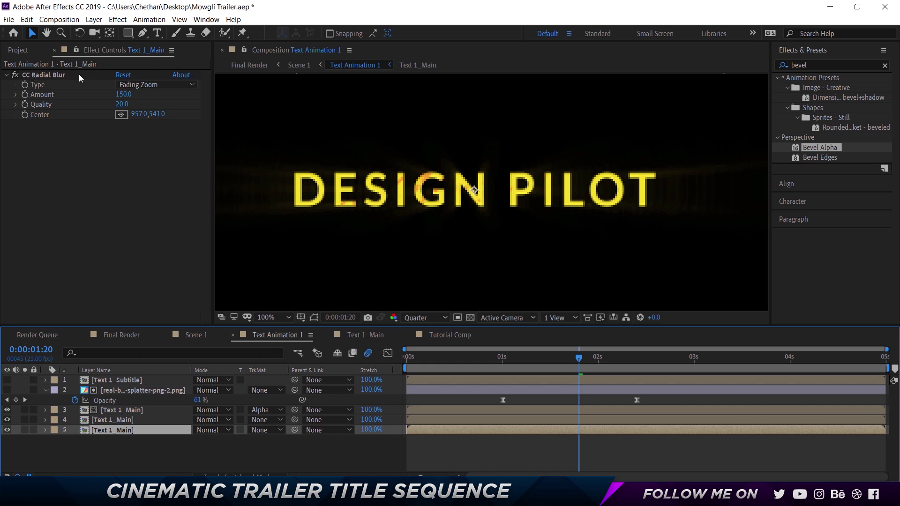
pyautogui.click(440, 334)
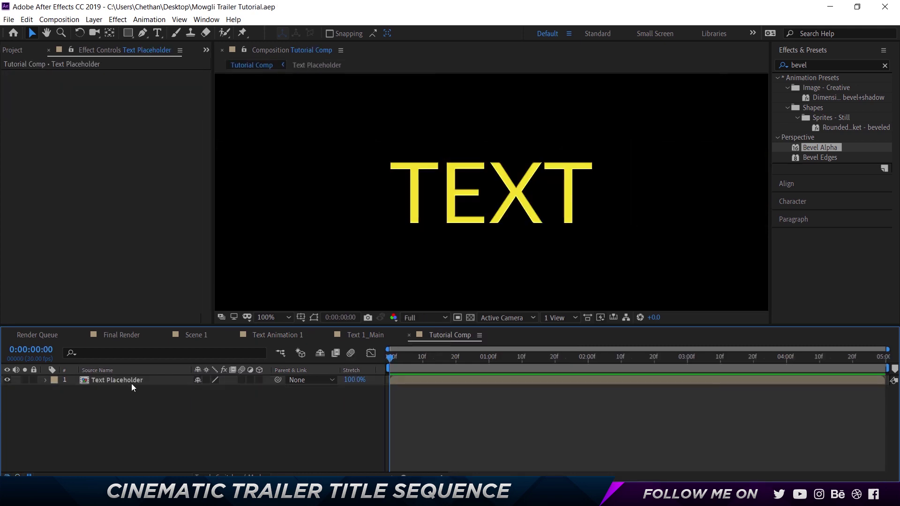
pyautogui.click(120, 385)
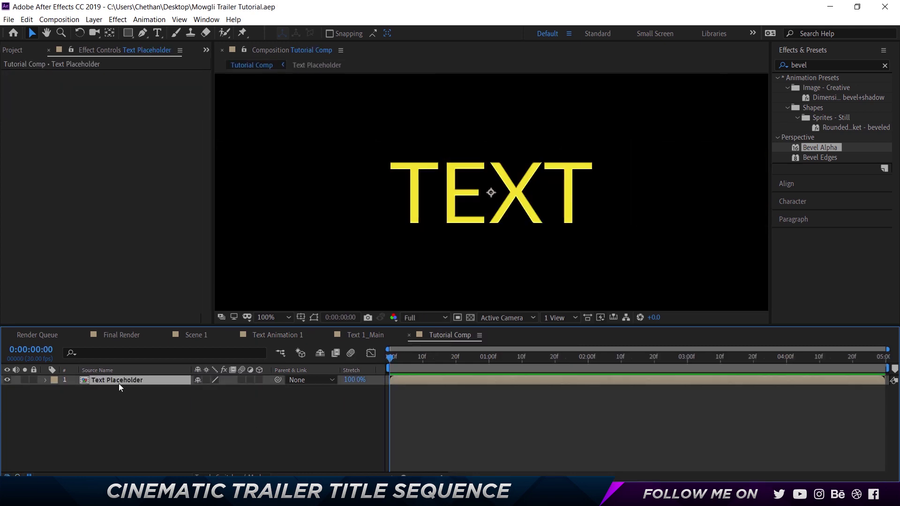
pyautogui.hotkey('ctrl', 'd')
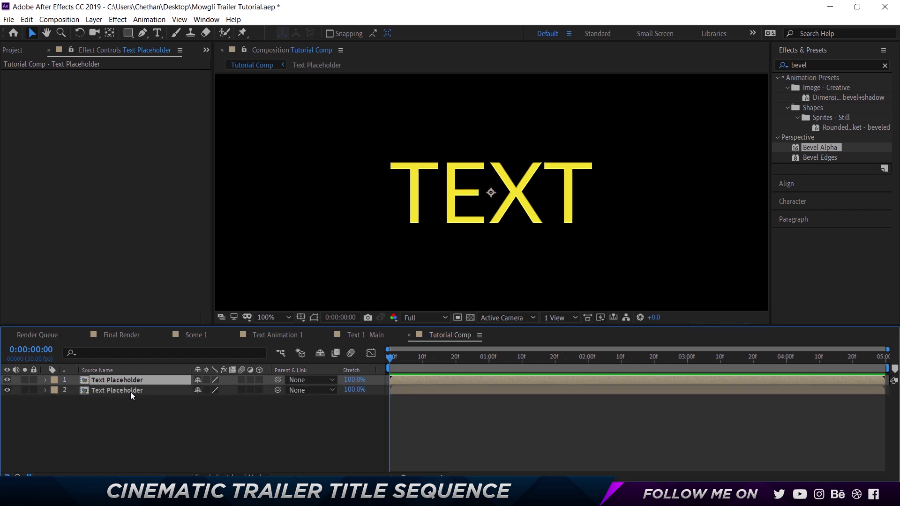
pyautogui.click(130, 392)
pyautogui.press('Return')
pyautogui.press('End')
pyautogui.write('Blur')
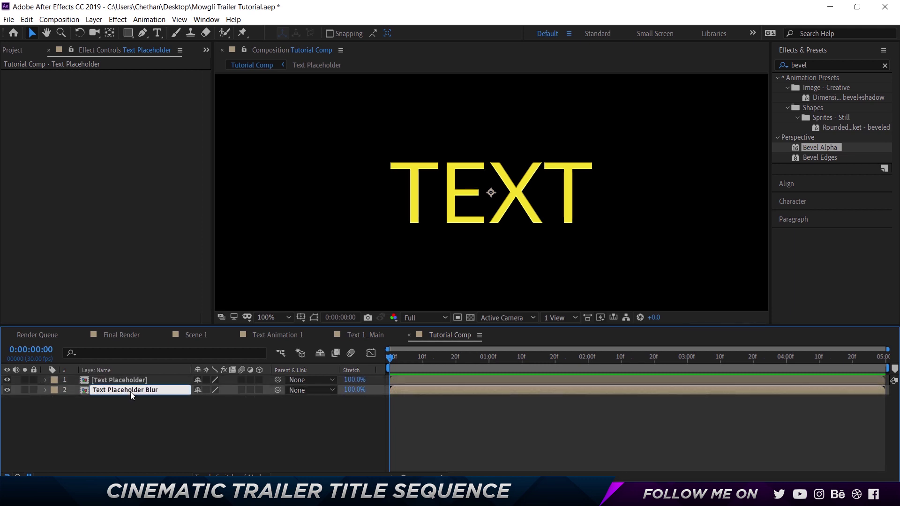
pyautogui.press('Return')
# Step: Find CC Radial Blur by searching for "cc radi" and apply it to the Text Placeholder Blur layer
pyautogui.doubleClick(815, 65)
pyautogui.write('cc')
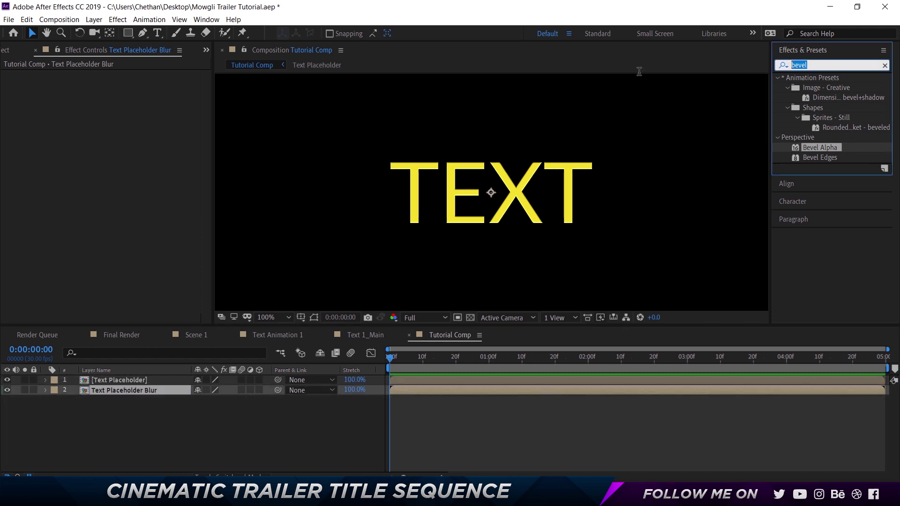
pyautogui.write(' radi')
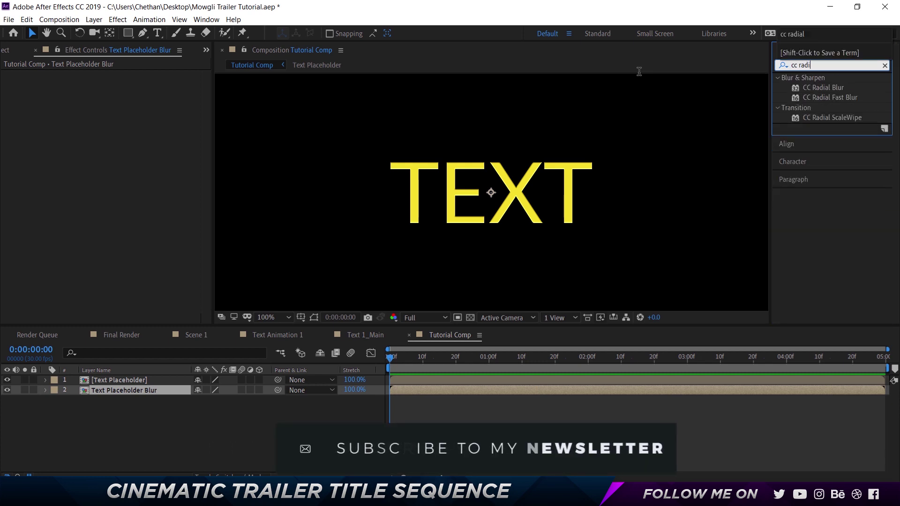
pyautogui.doubleClick(829, 85)
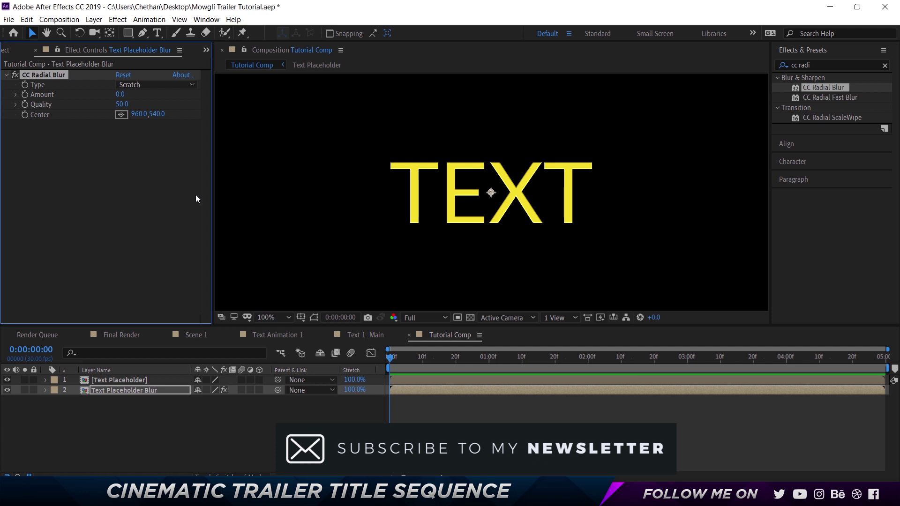
# Step: Check the reference radial blur in Text Animation 1, then set the Text Placeholder Blur layer's blur type to Fading Zoom
pyautogui.click(291, 333)
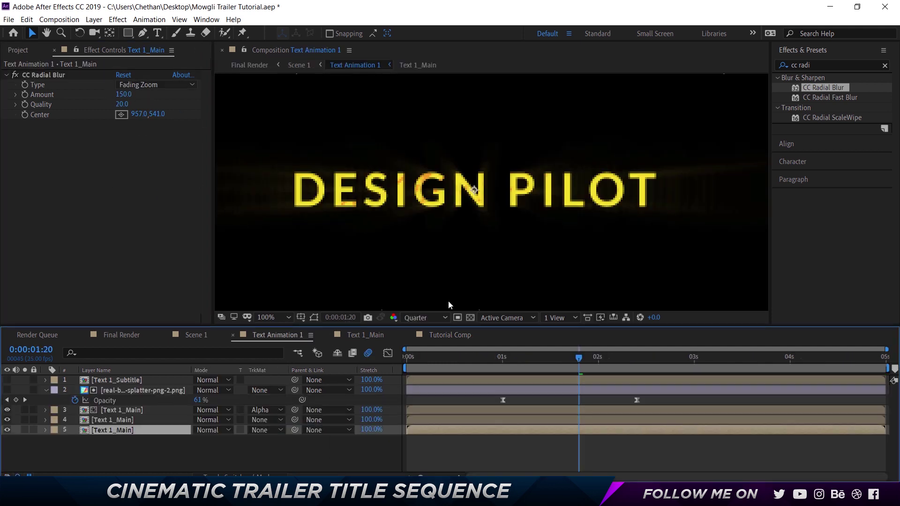
pyautogui.click(452, 335)
pyautogui.click(146, 85)
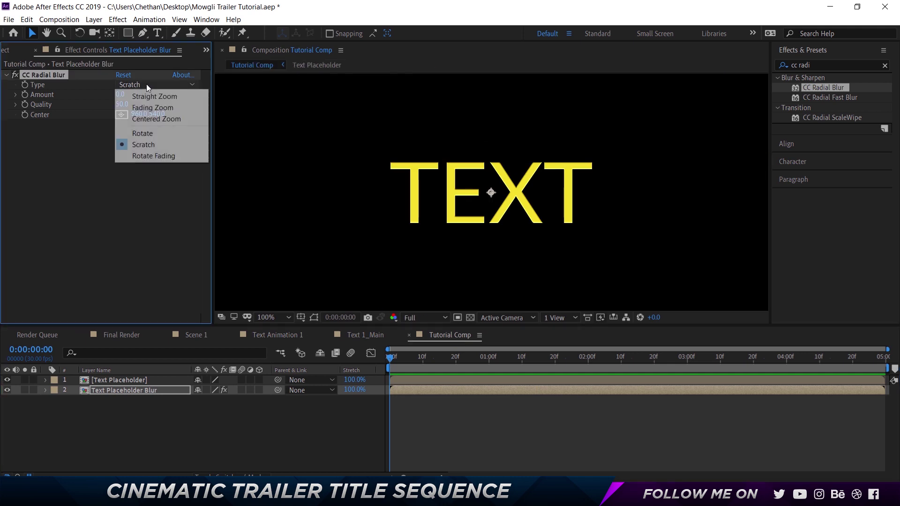
pyautogui.click(145, 107)
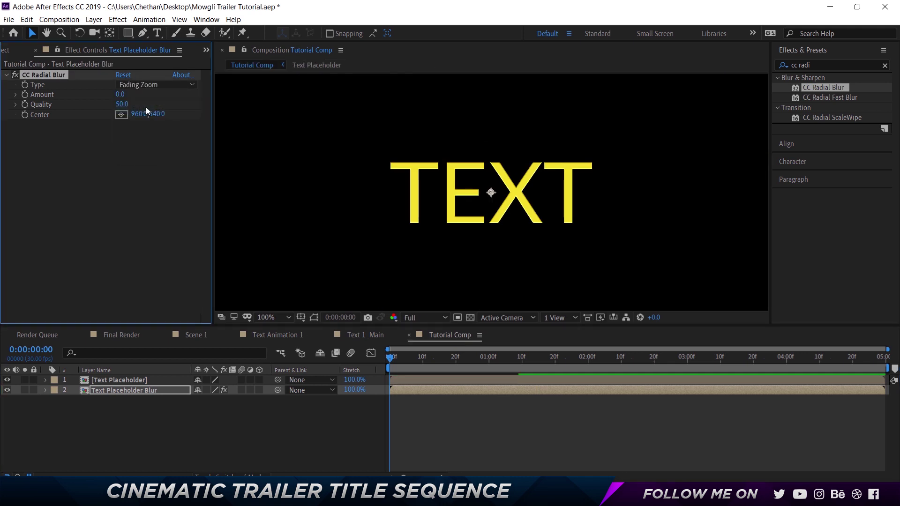
# Step: Set the Text Placeholder Blur layer's CC Radial Blur amount to 150 and its quality to 20
pyautogui.click(120, 94)
pyautogui.write('100')
pyautogui.press('Return')
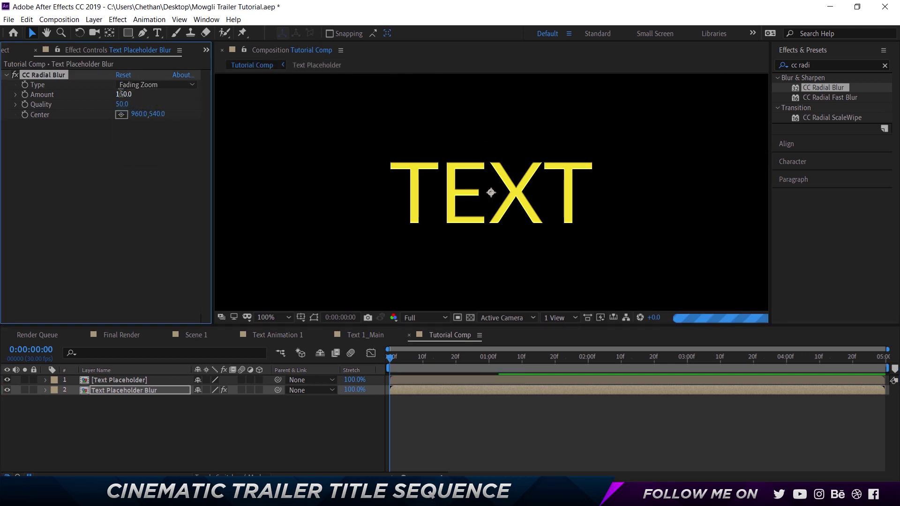
pyautogui.click(123, 104)
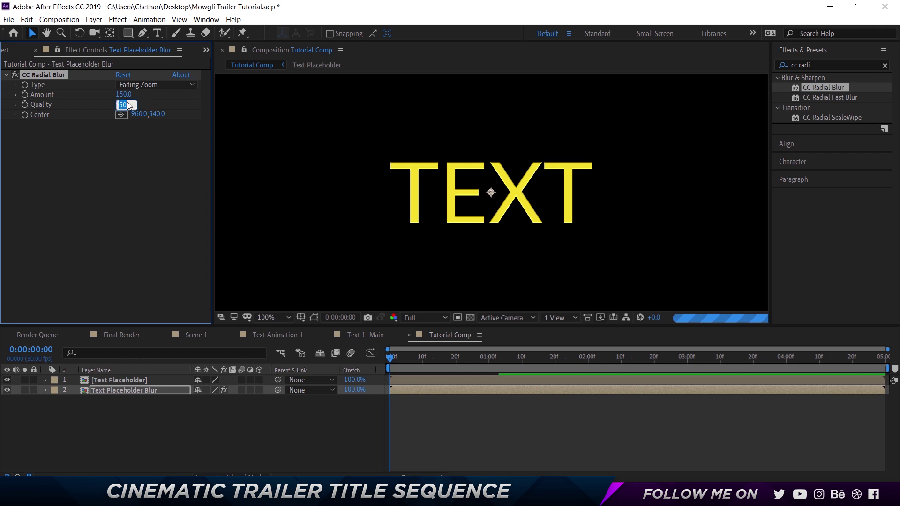
pyautogui.write('20')
pyautogui.press('Return')
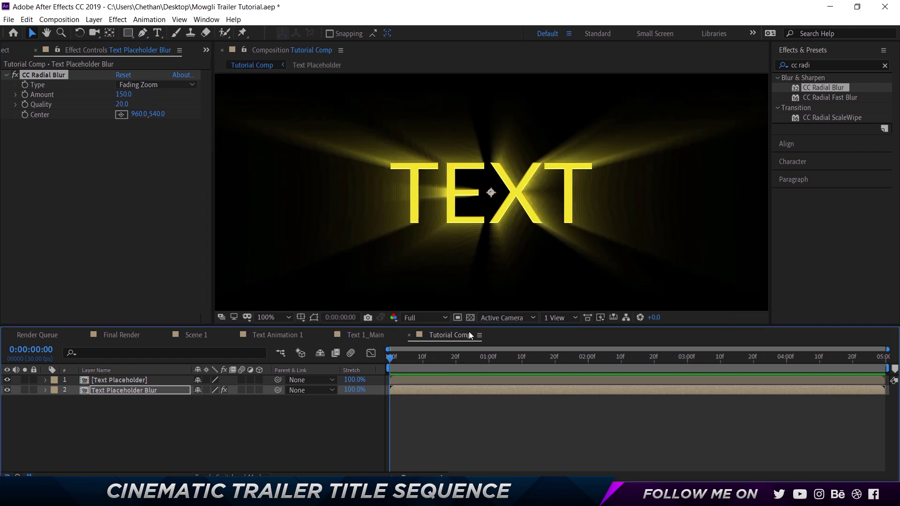
# Step: Try the Third preview resolution for Tutorial Comp, then set it to Half
pyautogui.click(424, 318)
pyautogui.click(424, 371)
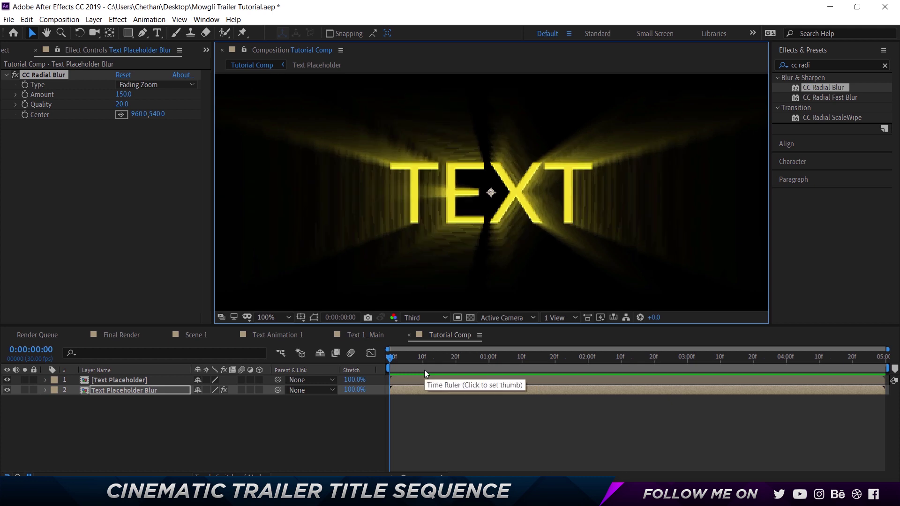
pyautogui.click(426, 318)
pyautogui.click(426, 358)
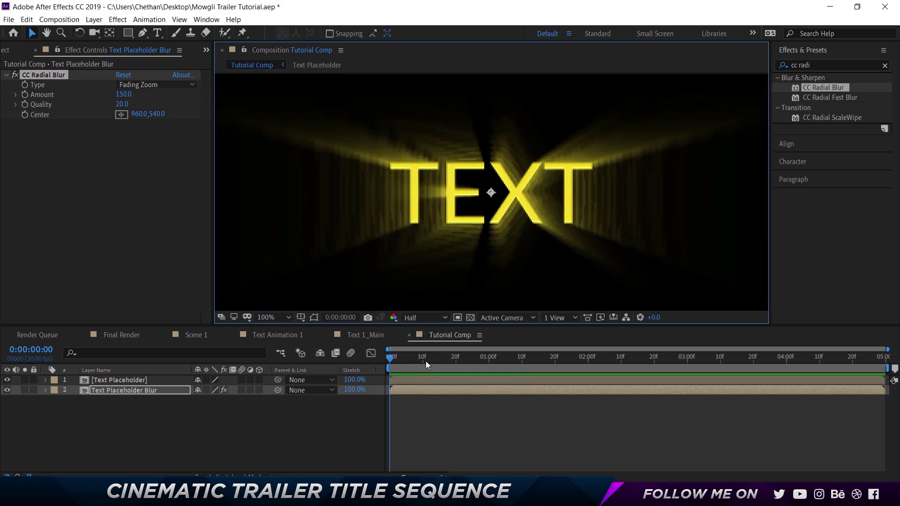
# Step: Try 20% and 50% opacity on the Text Placeholder Blur layer, then set it to 30%
pyautogui.press('t')
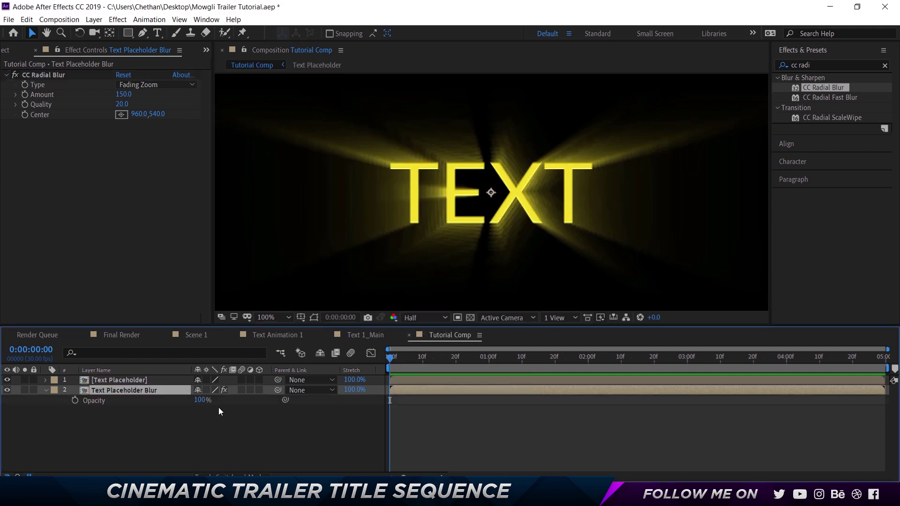
pyautogui.click(201, 400)
pyautogui.write('20')
pyautogui.press('Return')
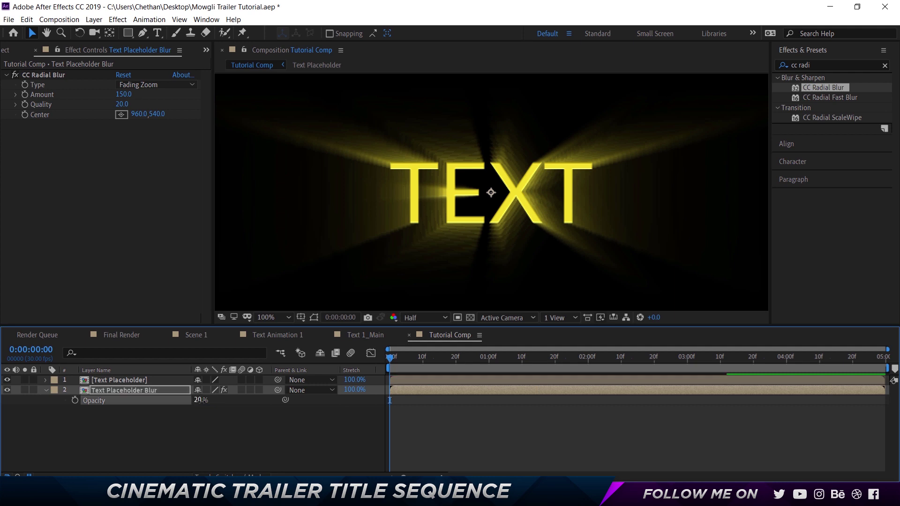
pyautogui.click(198, 400)
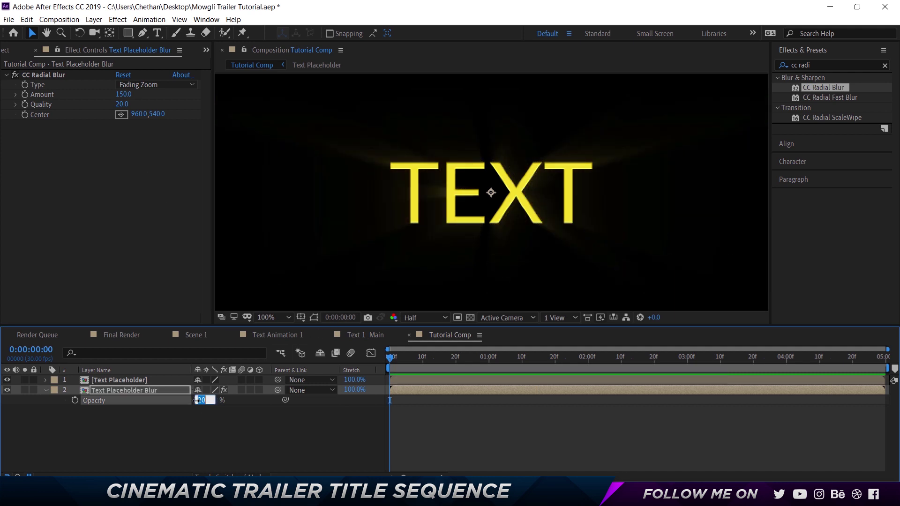
pyautogui.write('50')
pyautogui.press('Return')
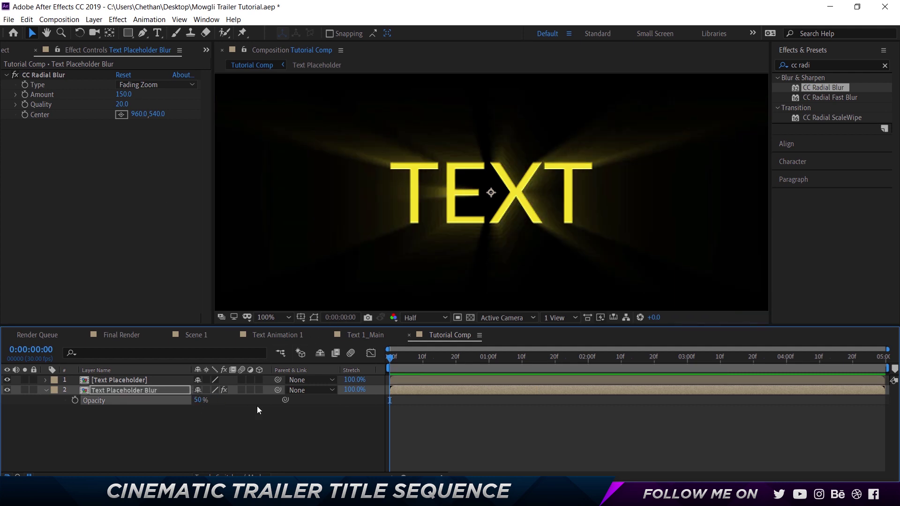
pyautogui.click(200, 401)
pyautogui.write('30')
pyautogui.press('Return')
pyautogui.scroll(-2, 434, 236)
pyautogui.scroll(2, 452, 233)
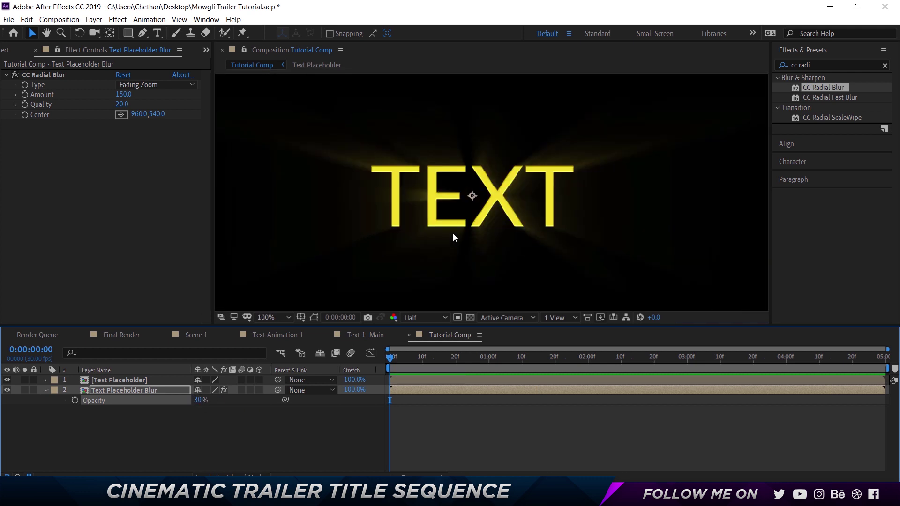
pyautogui.click(38, 76)
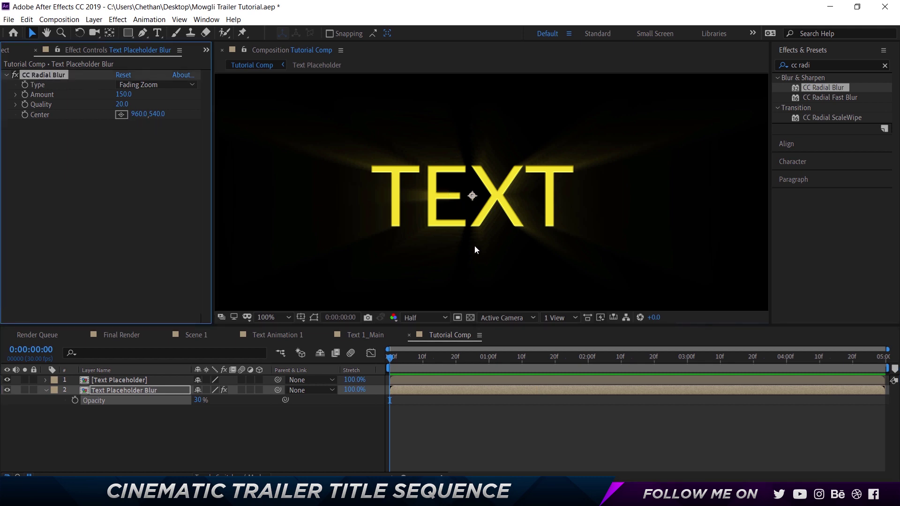
# Step: Duplicate the Text Placeholder layer and rename the upper copy "Text Placeholder Mask"
pyautogui.click(210, 420)
pyautogui.click(153, 381)
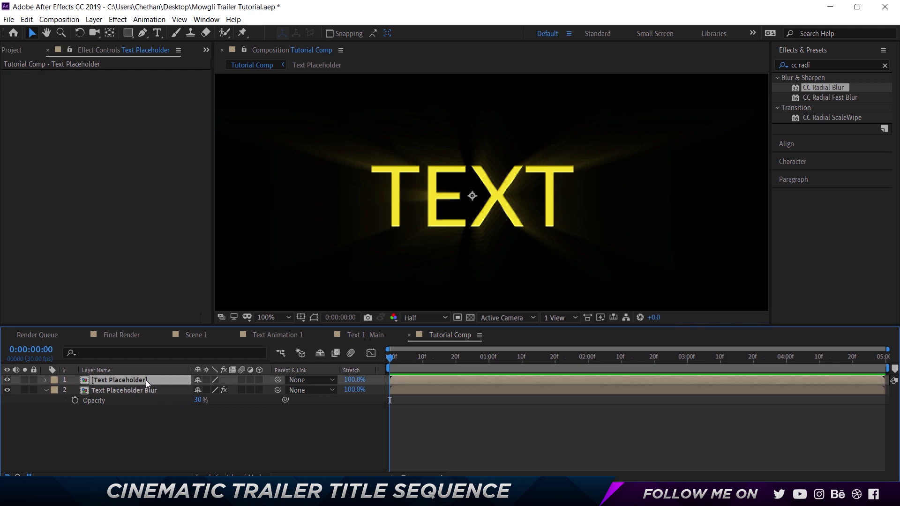
pyautogui.hotkey('ctrl', 'd')
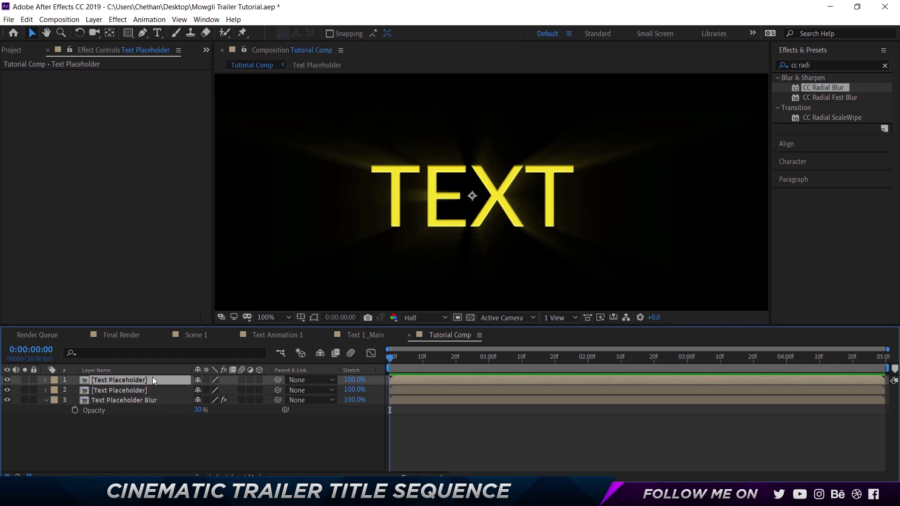
pyautogui.press('Return')
pyautogui.press('Right')
pyautogui.write('Mask')
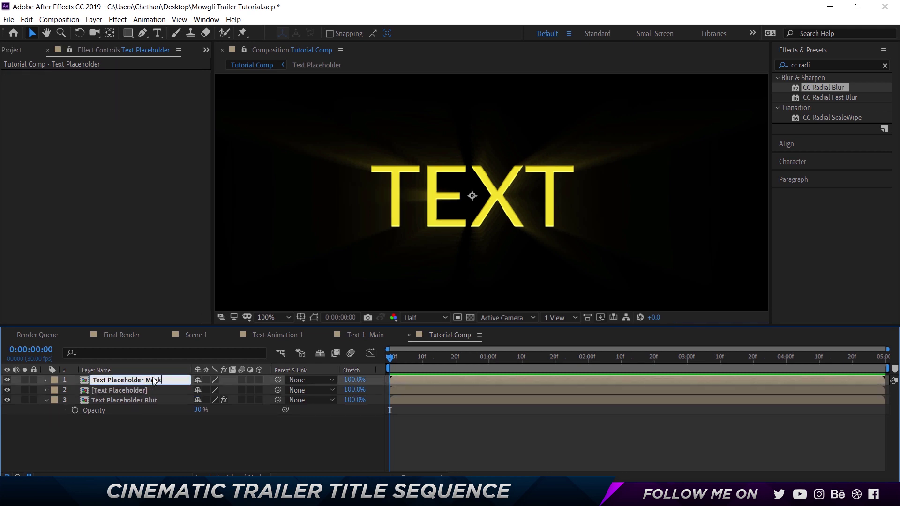
pyautogui.press('Return')
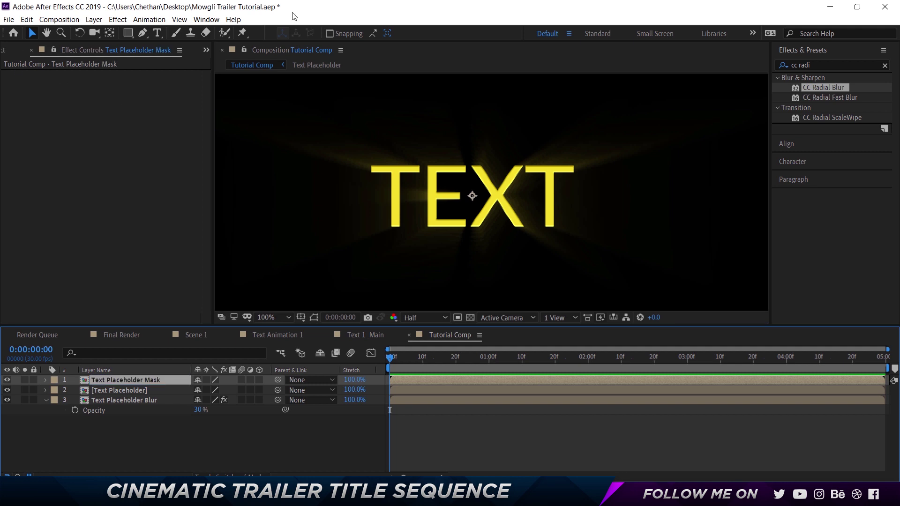
# Step: Switch to Chrome to examine the title text in the Mowgli trailer on YouTube, then return to After Effects
pyautogui.click(5, 53)
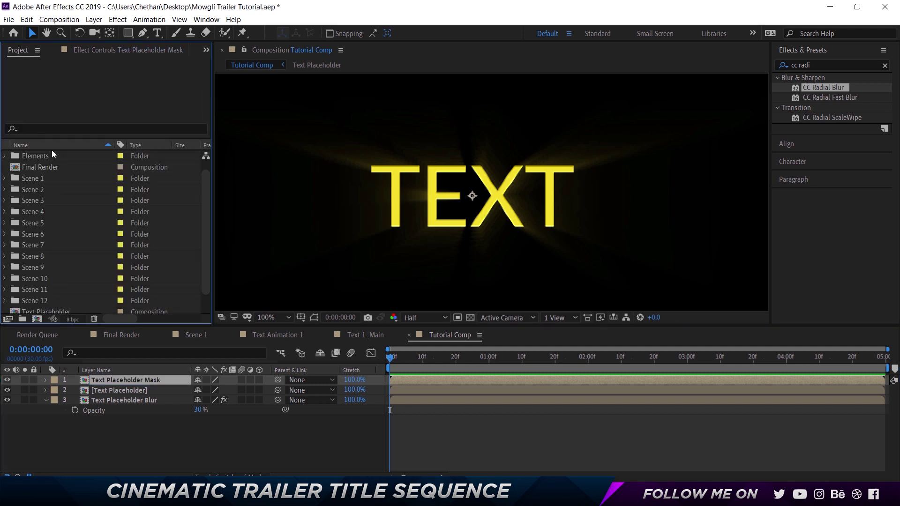
pyautogui.moveTo(394, 497)
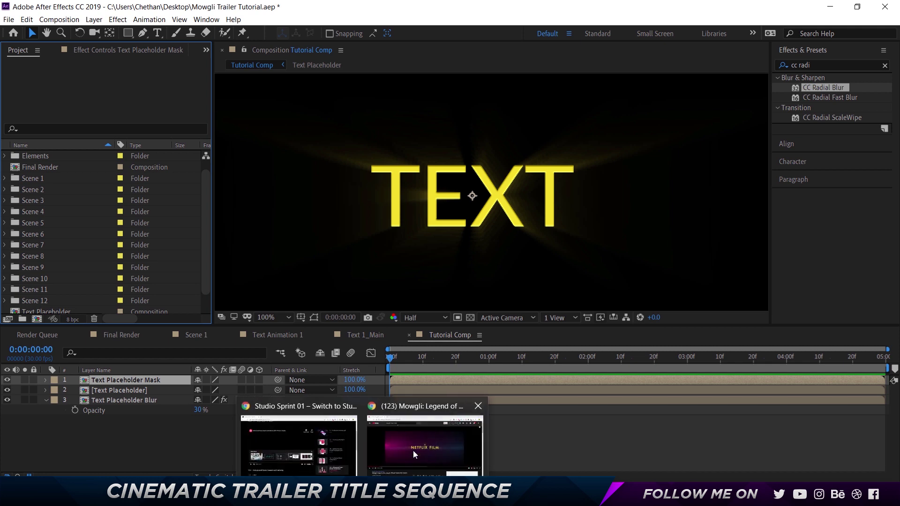
pyautogui.click(412, 451)
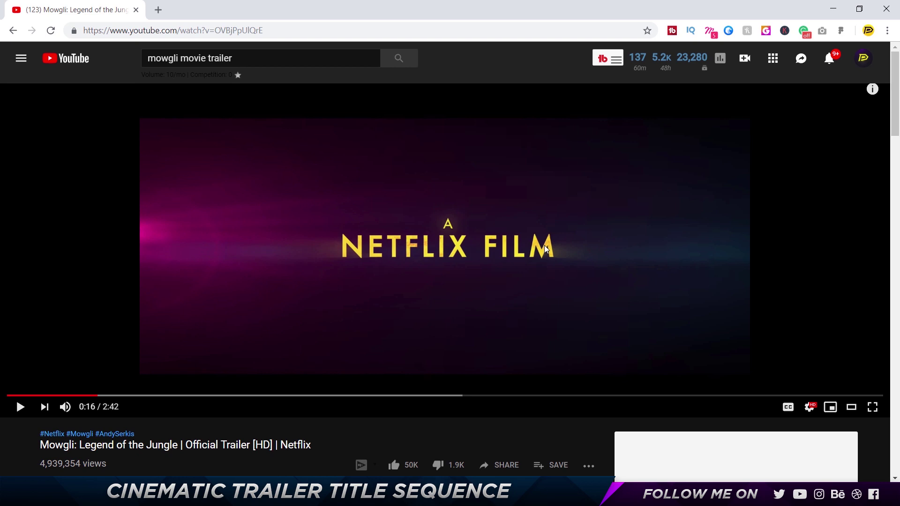
pyautogui.hotkey('alt', 'Tab')
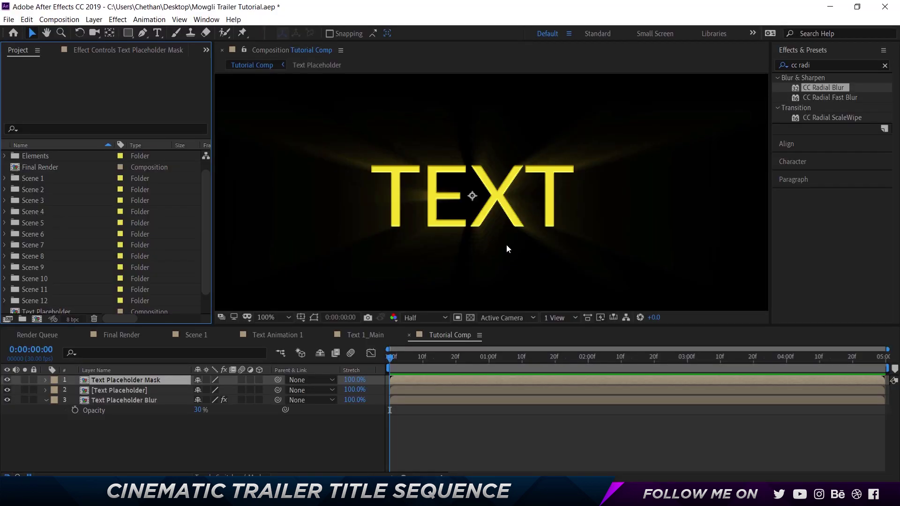
# Step: Preview real-blood-splatter-png-2.png from the Elements folder, then add it to Tutorial Comp above Text Placeholder Mask
pyautogui.scroll(-1, 49, 221)
pyautogui.scroll(1, 50, 222)
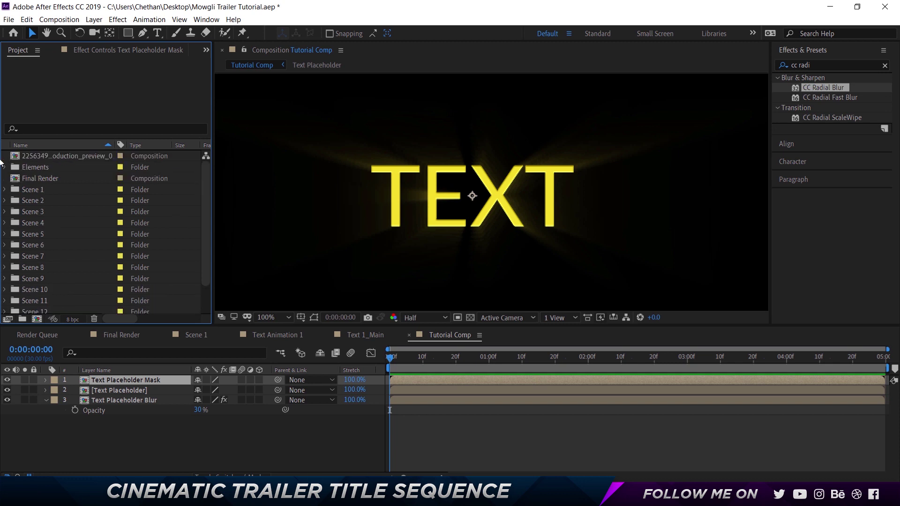
pyautogui.click(5, 167)
pyautogui.click(85, 190)
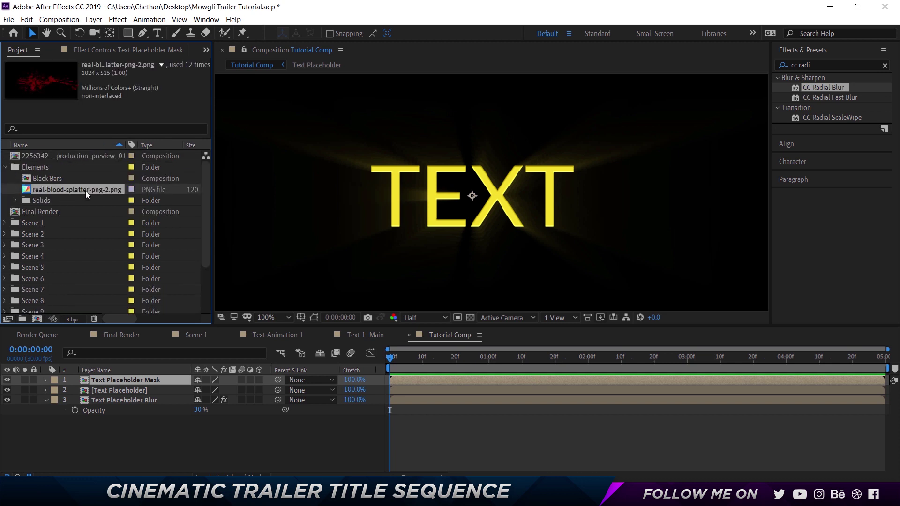
pyautogui.doubleClick(79, 189)
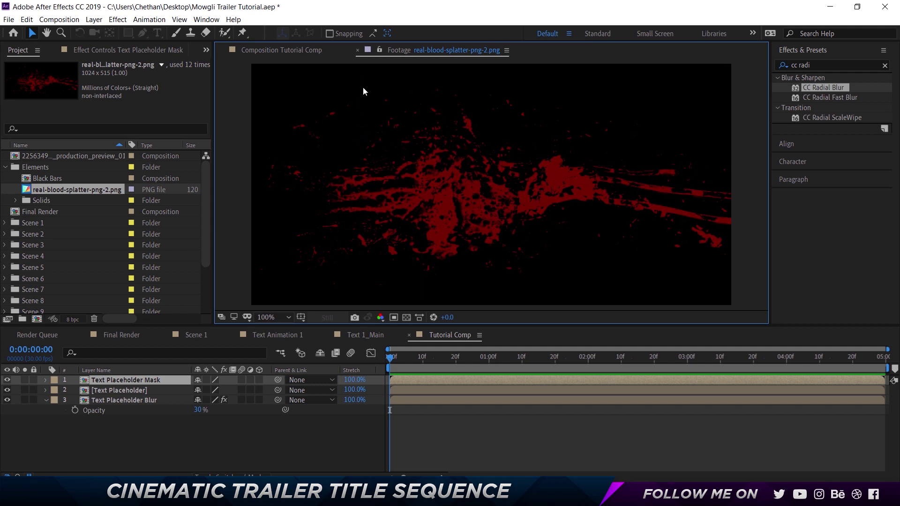
pyautogui.click(357, 50)
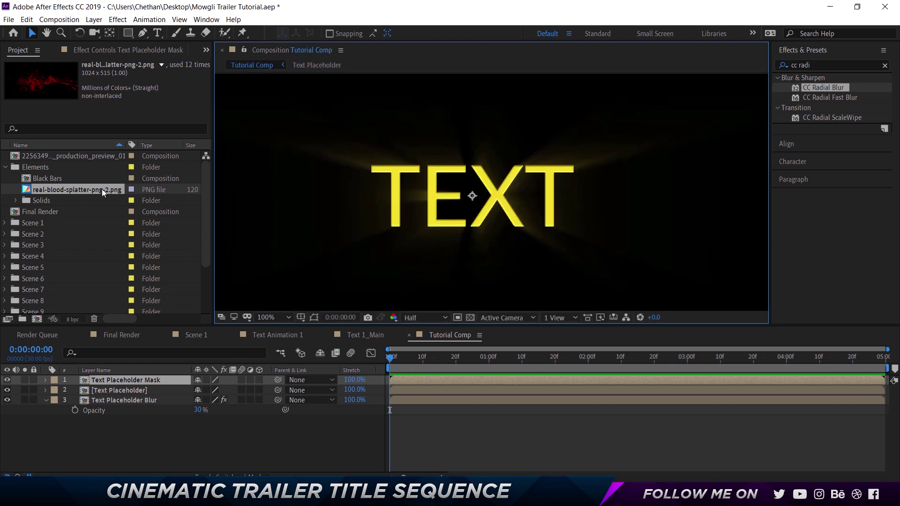
pyautogui.moveTo(102, 189); pyautogui.dragTo(135, 377)
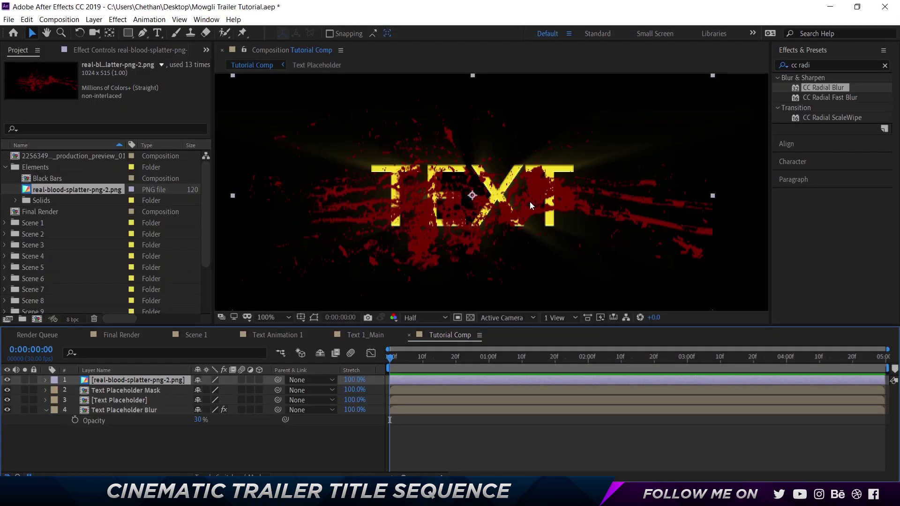
# Step: Scale the blood splatter layer down to 41% and place it over the lower middle part of the text
pyautogui.moveTo(530, 202); pyautogui.dragTo(552, 196)
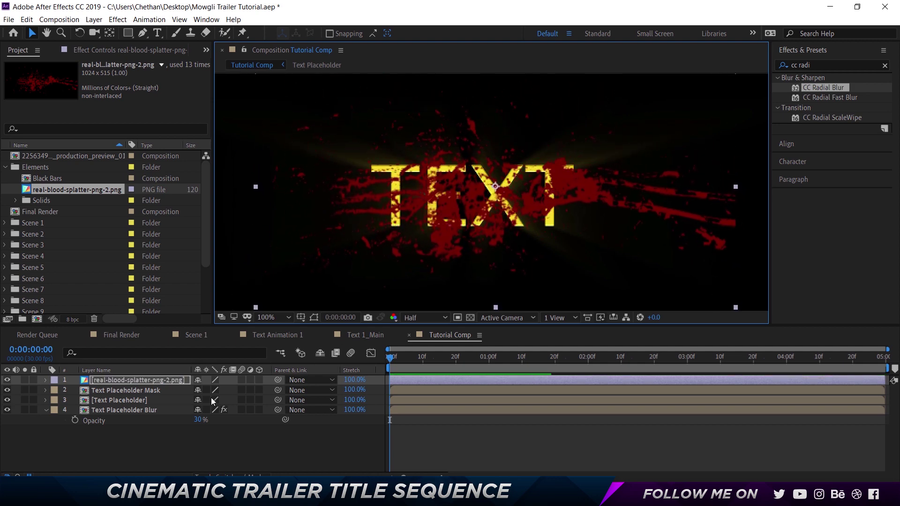
pyautogui.press('s')
pyautogui.moveTo(220, 390); pyautogui.dragTo(192, 391)
pyautogui.moveTo(499, 202); pyautogui.dragTo(501, 223)
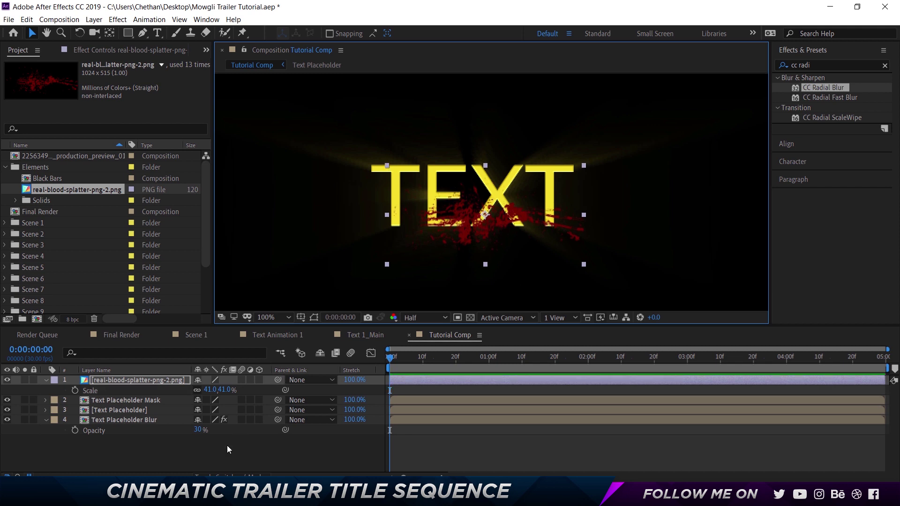
# Step: Give Text Placeholder Mask an Alpha Inverted Matte from the blood splatter and hide the Text Placeholder and Text Placeholder Blur layers
pyautogui.click(229, 475)
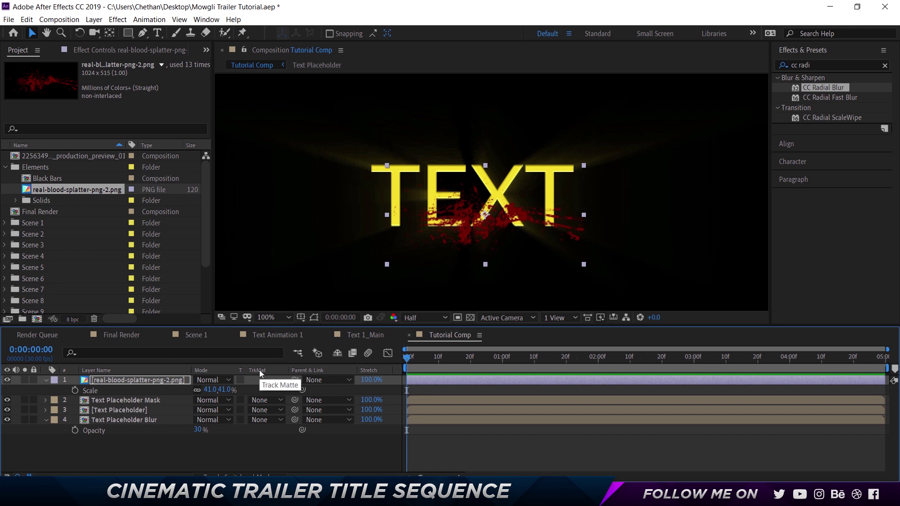
pyautogui.click(264, 400)
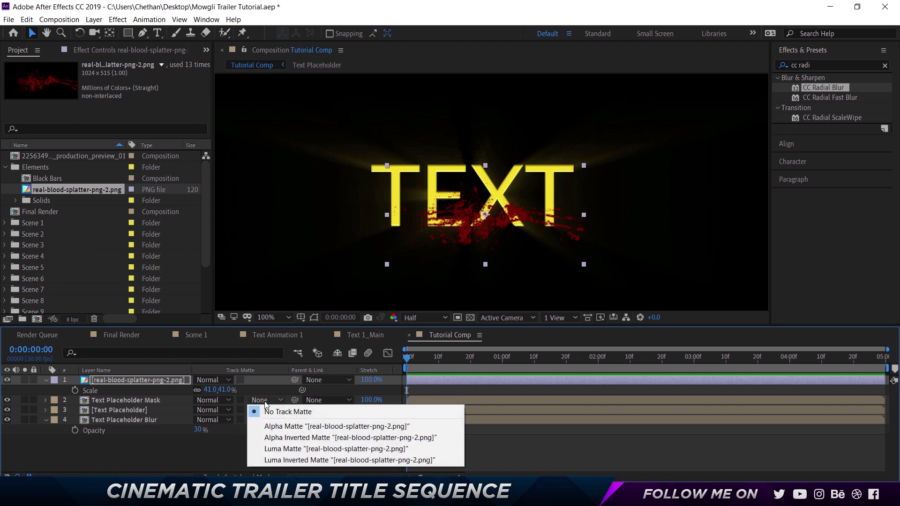
pyautogui.click(275, 437)
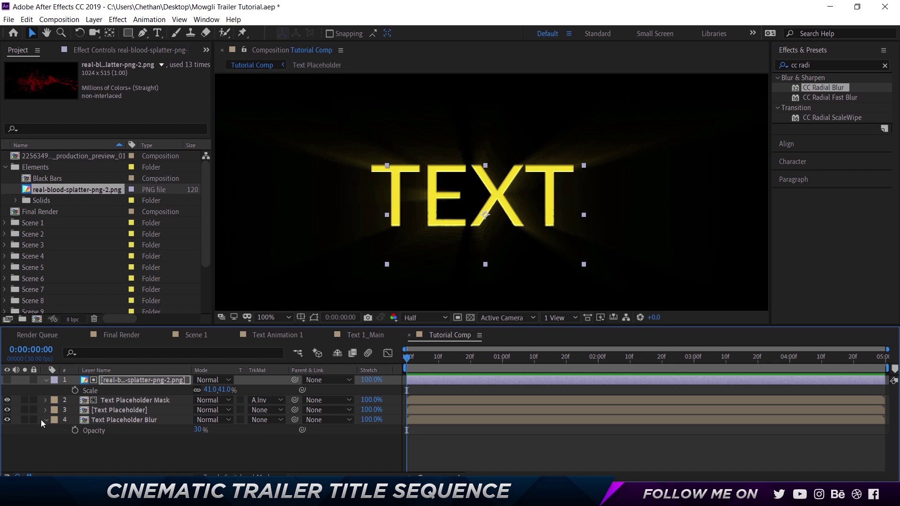
pyautogui.click(7, 409)
pyautogui.click(7, 420)
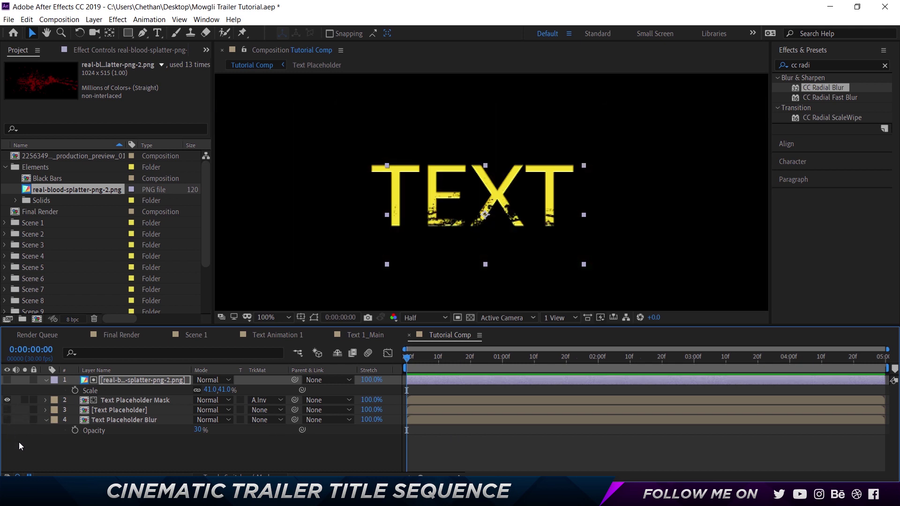
# Step: Change the Text Placeholder Mask layer's track matte to Alpha Matte from the blood splatter
pyautogui.click(159, 400)
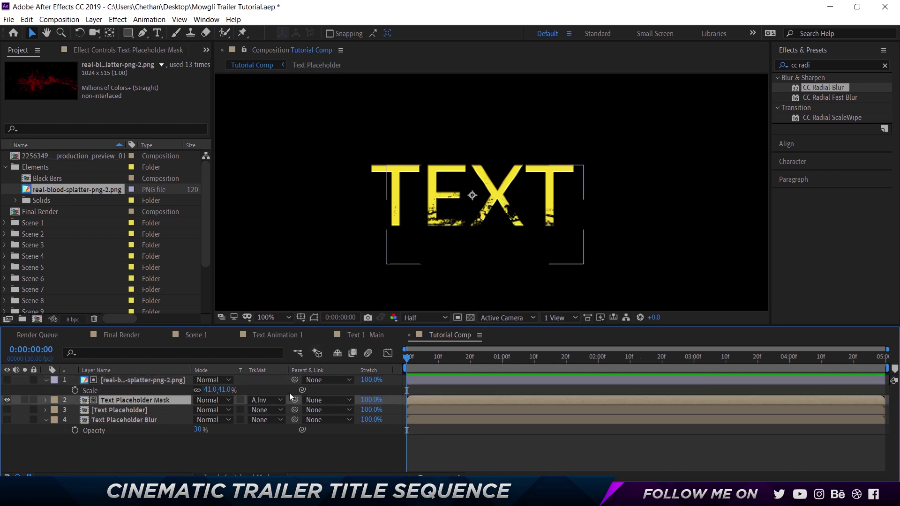
pyautogui.click(272, 400)
pyautogui.click(277, 426)
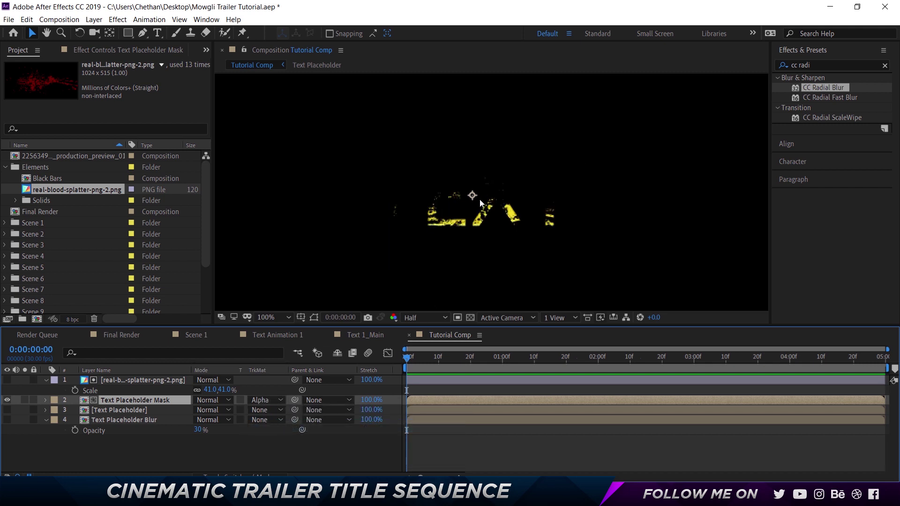
# Step: Temporarily show the blood splatter layer to check where it overlaps the text
pyautogui.click(170, 378)
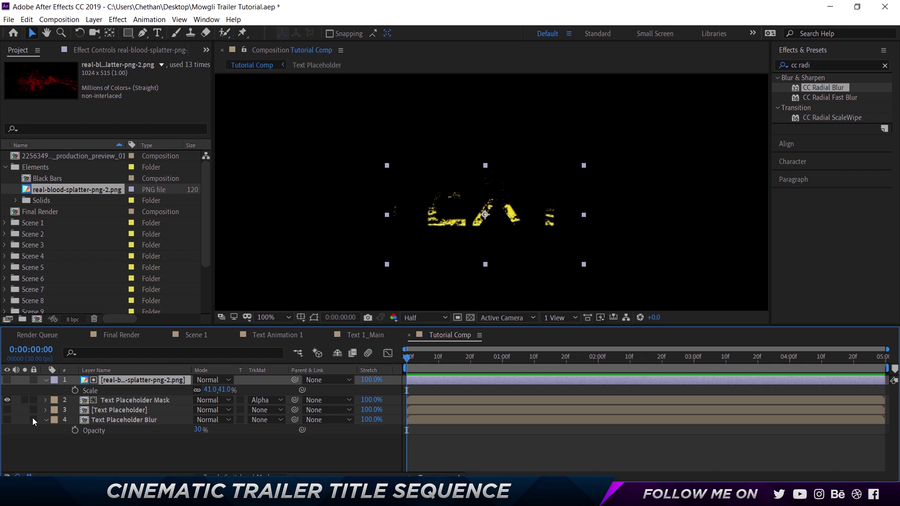
pyautogui.click(7, 379)
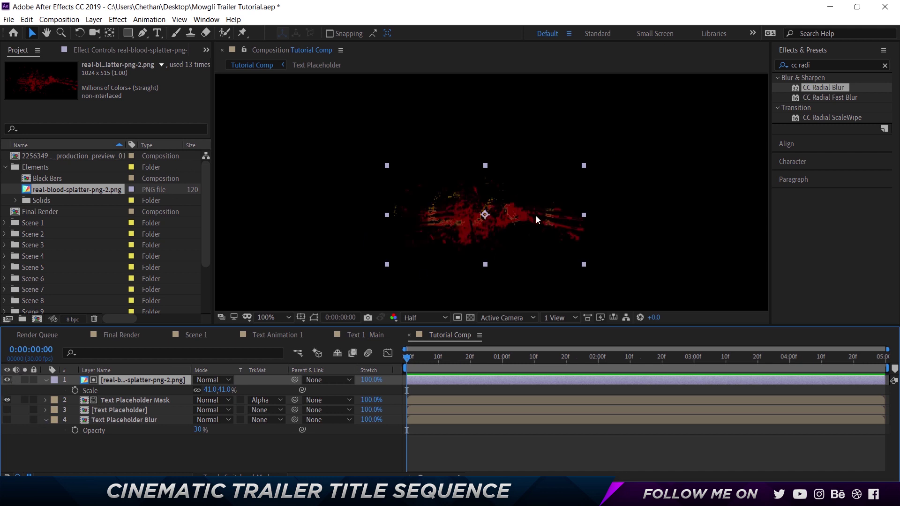
pyautogui.click(7, 379)
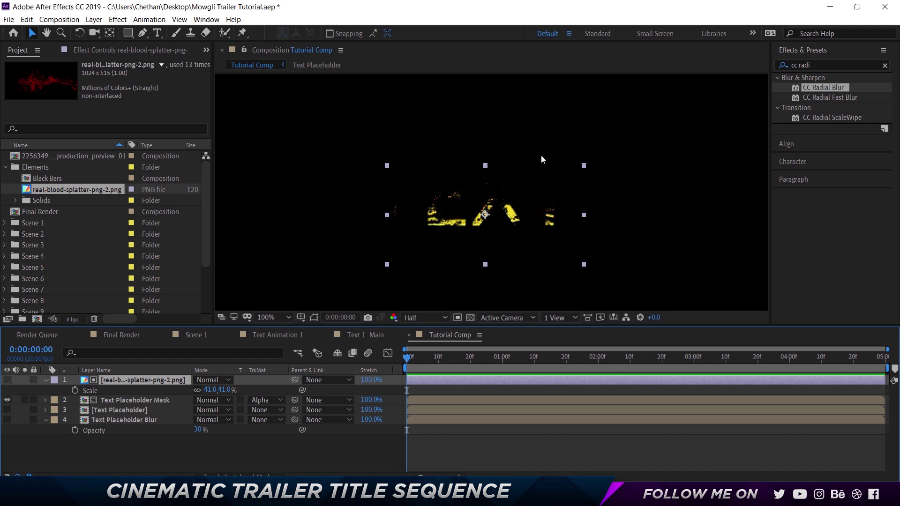
# Step: Make the Text Placeholder and Text Placeholder Blur layers visible again
pyautogui.click(7, 410)
pyautogui.click(7, 419)
pyautogui.click(467, 194)
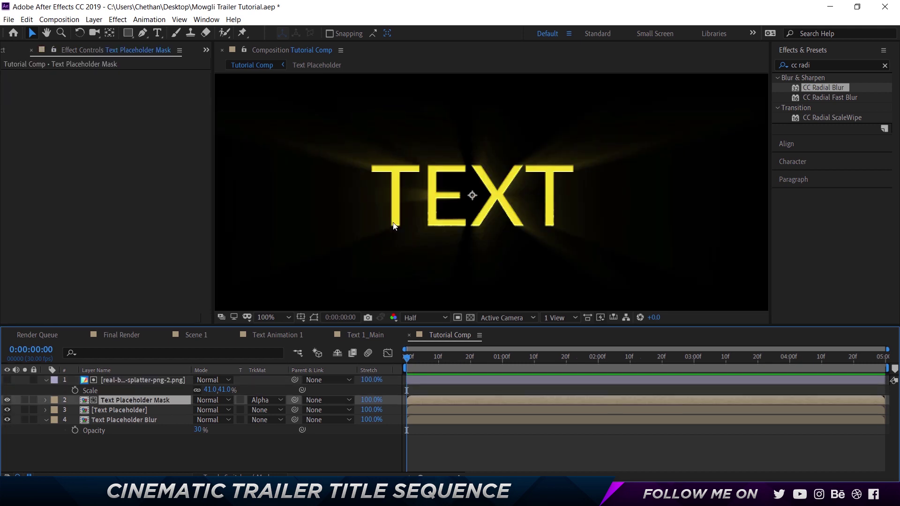
# Step: Find the Fill effect and apply it to the Text Placeholder Mask layer
pyautogui.click(131, 396)
pyautogui.tripleClick(819, 68)
pyautogui.write('fill')
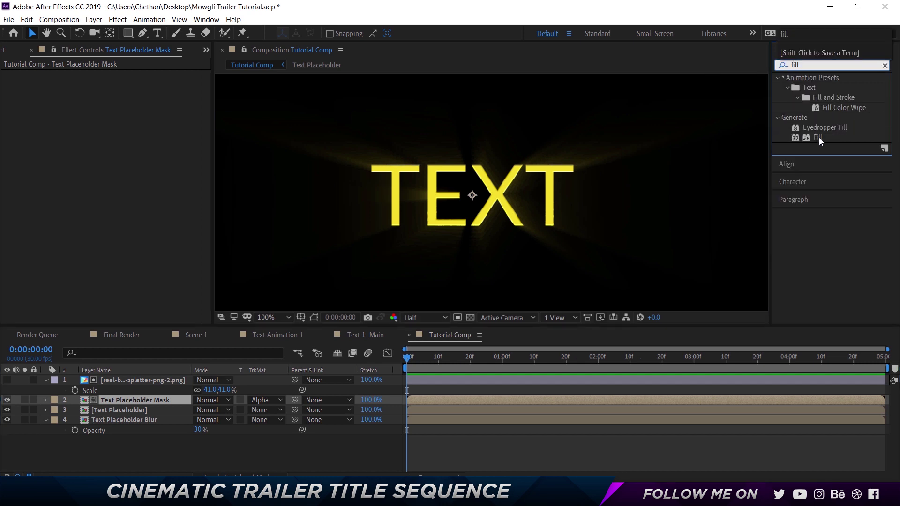
pyautogui.moveTo(817, 137); pyautogui.dragTo(135, 401)
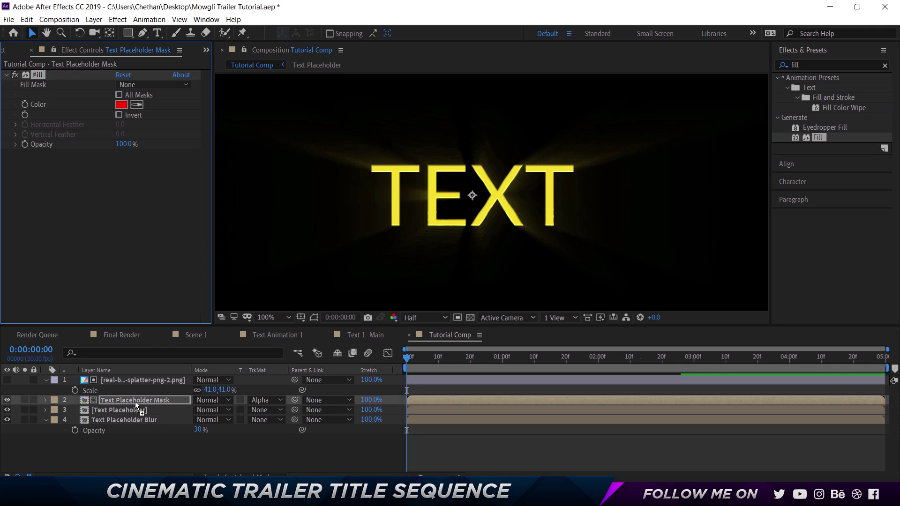
# Step: Set the Fill effect's color on Text Placeholder Mask to dark red 972727
pyautogui.click(121, 104)
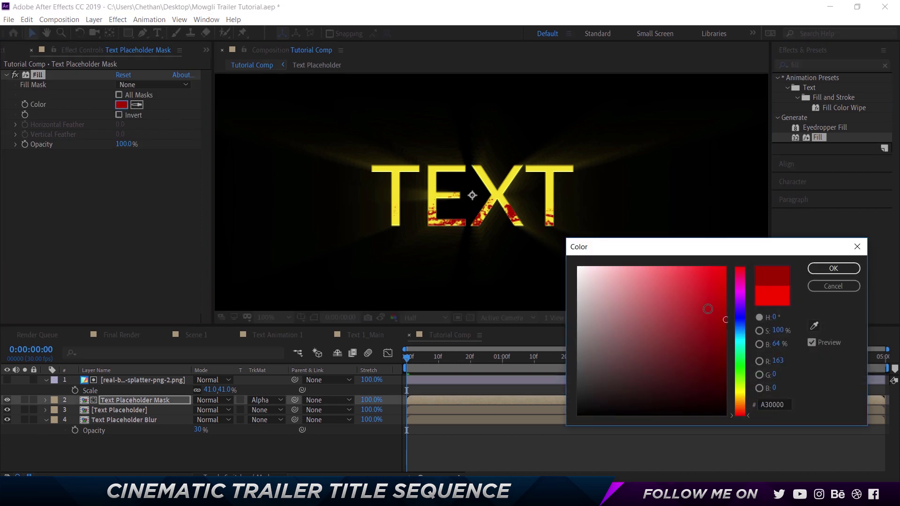
pyautogui.click(700, 328)
pyautogui.click(687, 326)
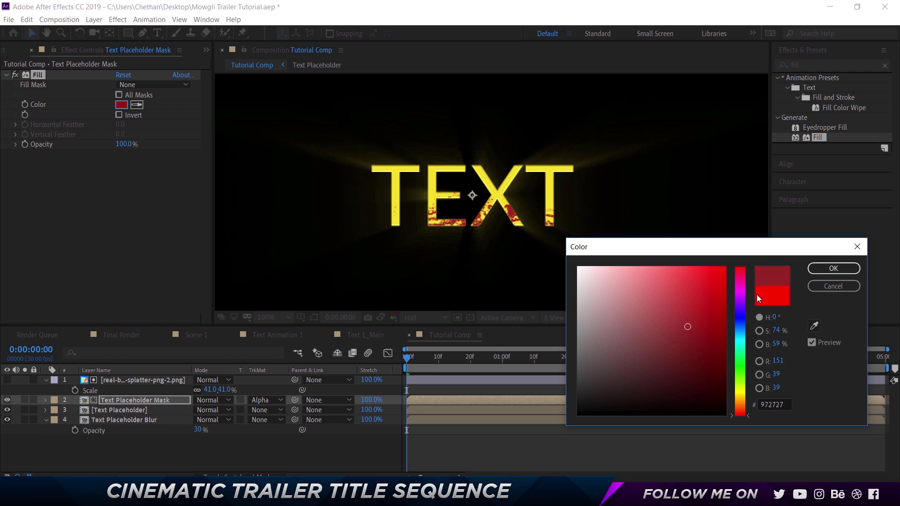
pyautogui.click(821, 269)
# Step: Try the Text Placeholder Mask layer at 60% opacity, and restore it to 100%
pyautogui.click(184, 399)
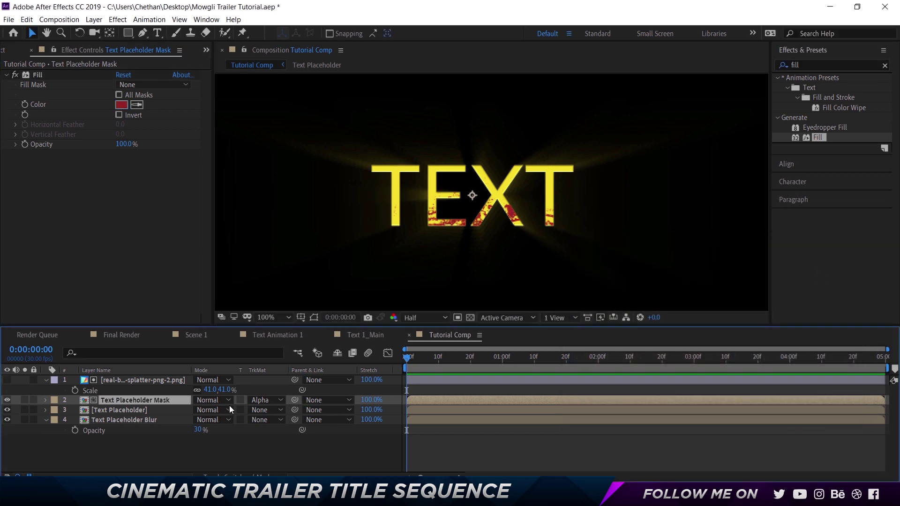
pyautogui.press('t')
pyautogui.click(201, 410)
pyautogui.write('60')
pyautogui.press('Return')
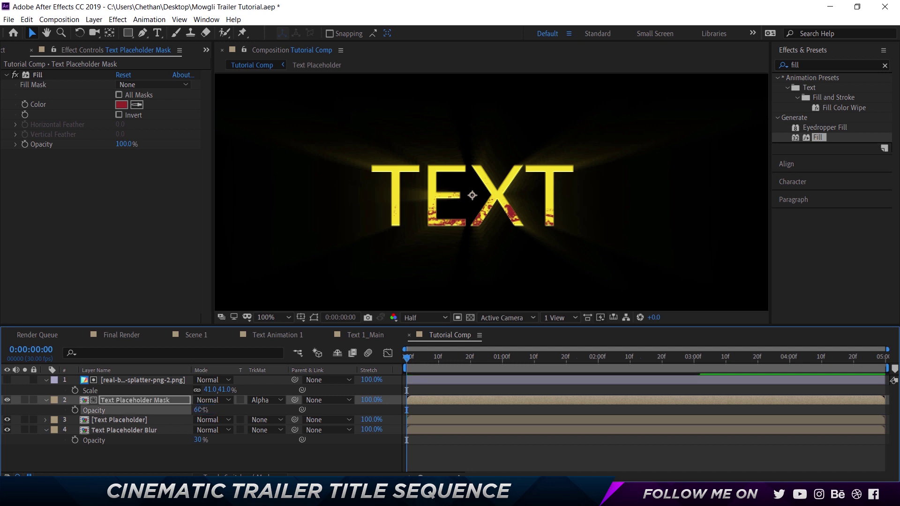
pyautogui.moveTo(201, 409); pyautogui.dragTo(373, 428)
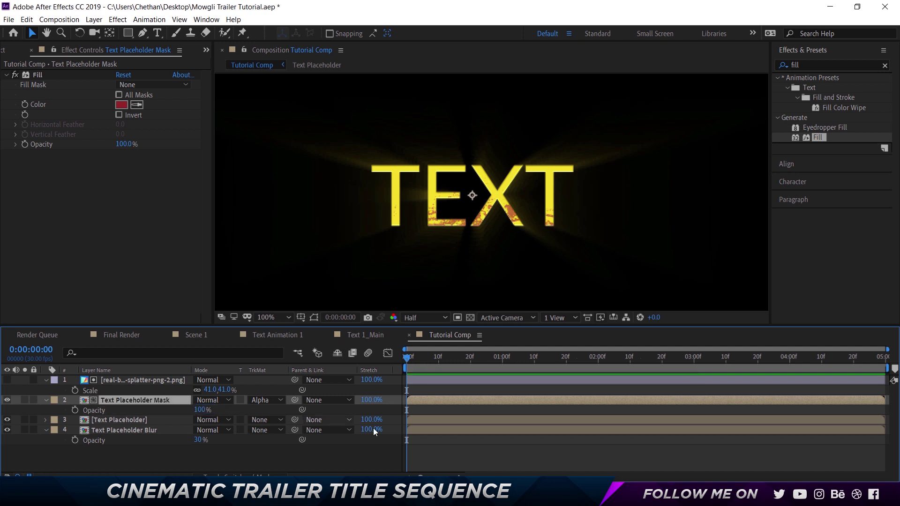
pyautogui.click(328, 454)
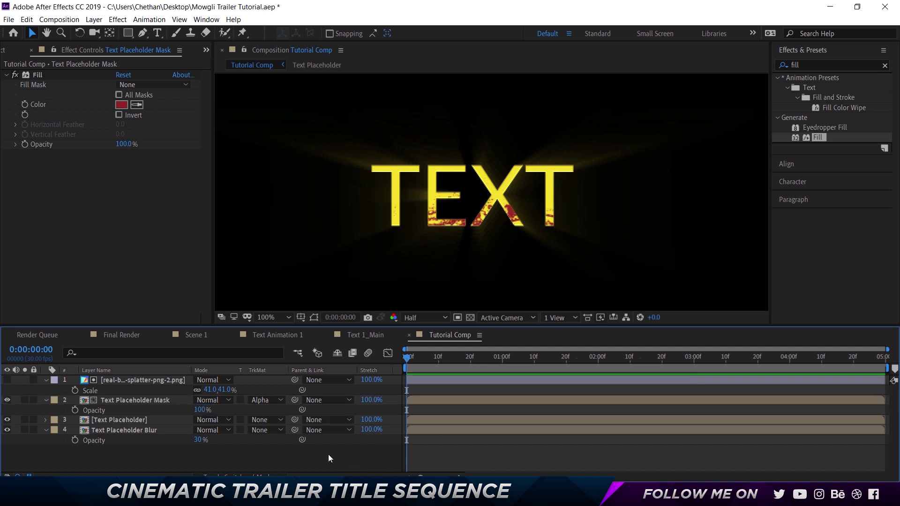
pyautogui.click(121, 105)
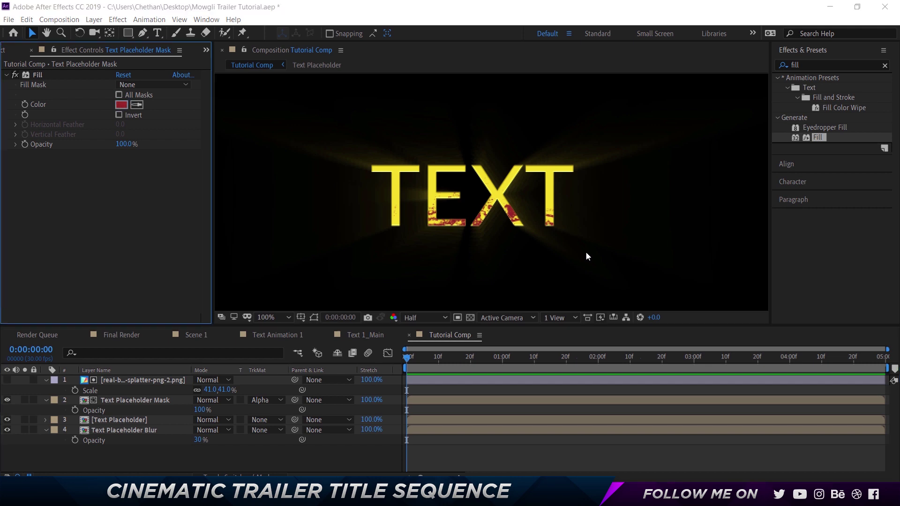
pyautogui.click(673, 318)
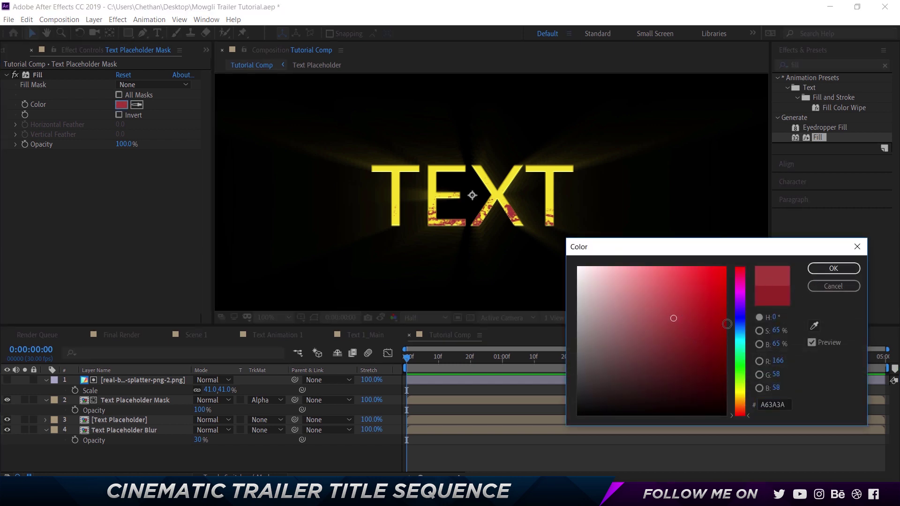
pyautogui.click(689, 330)
pyautogui.click(825, 289)
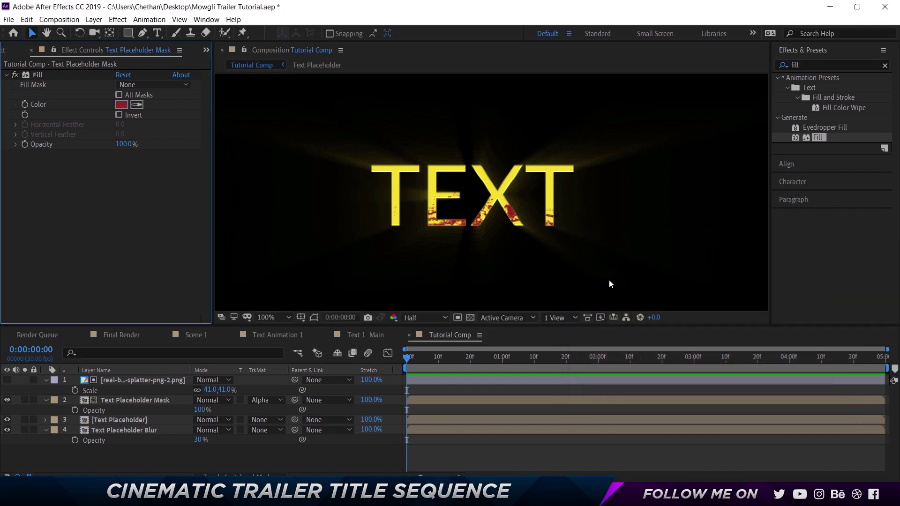
# Step: Collapse the expanded properties of the blood splatter, Text Placeholder Mask and Text Placeholder Blur layers
pyautogui.scroll(-2, 608, 279)
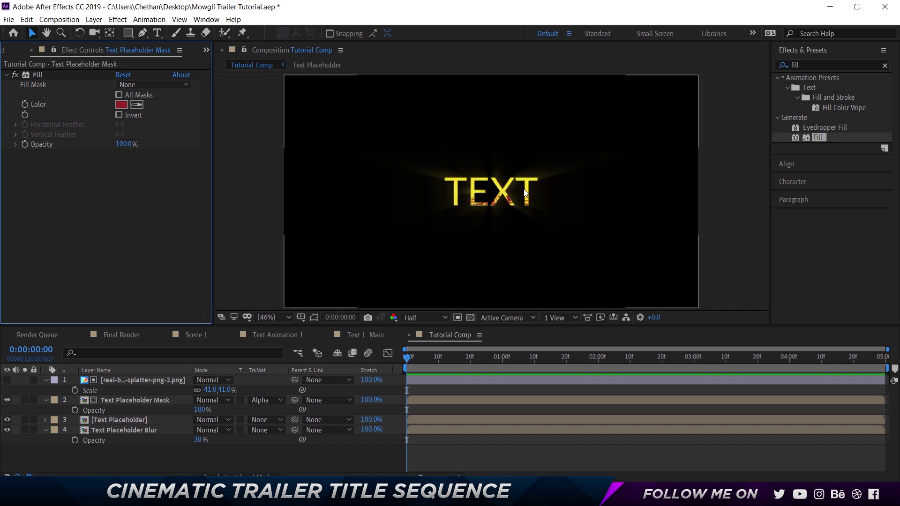
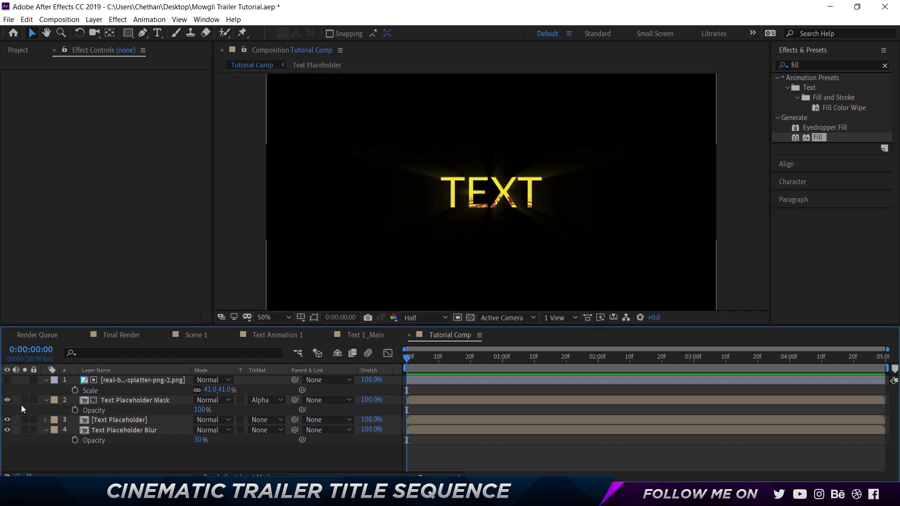
pyautogui.click(50, 380)
pyautogui.click(46, 380)
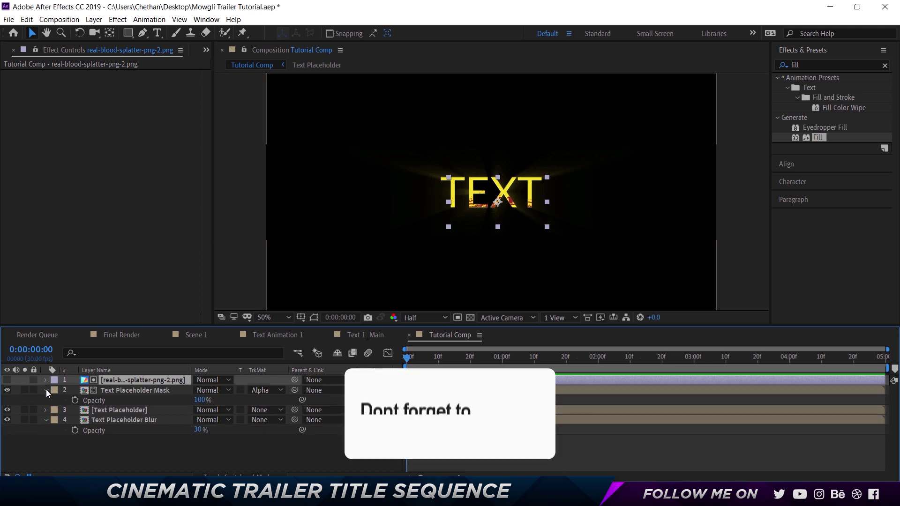
pyautogui.click(46, 389)
pyautogui.click(46, 409)
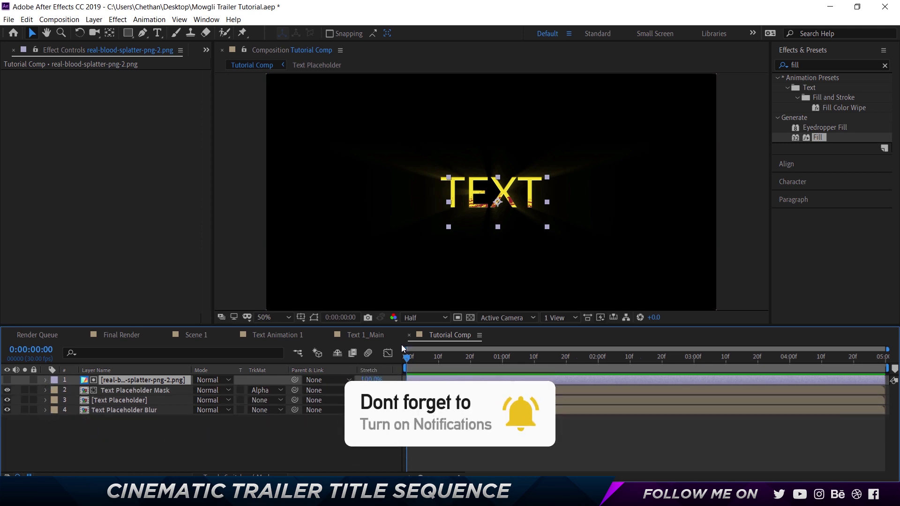
# Step: Create a new text layer in Tutorial Comp reading "SUBSTITLE"
pyautogui.click(233, 443)
pyautogui.rightClick(233, 365)
pyautogui.moveTo(281, 324)
pyautogui.click(426, 338)
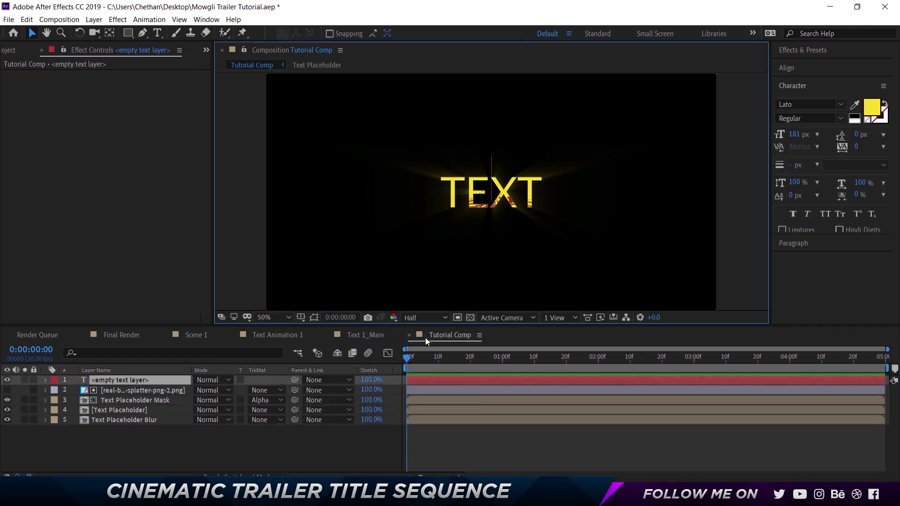
pyautogui.write('SUBSTITLE')
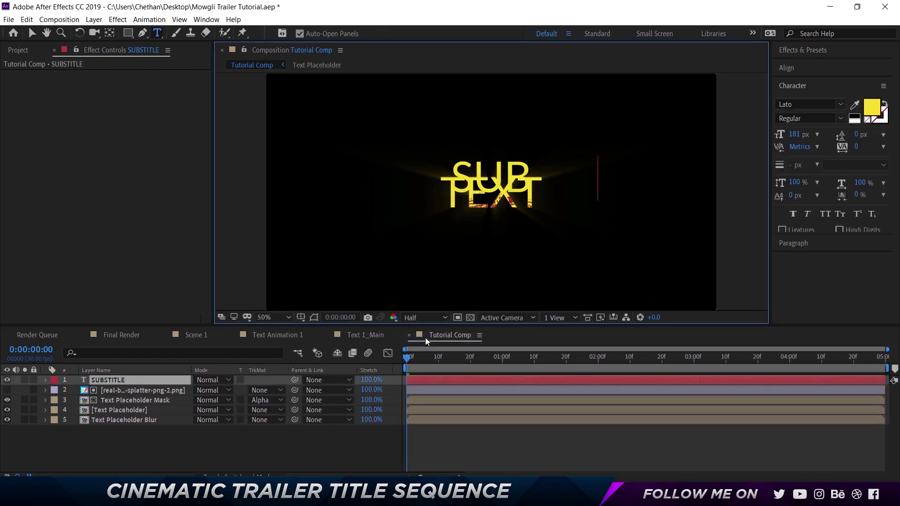
pyautogui.press('Escape')
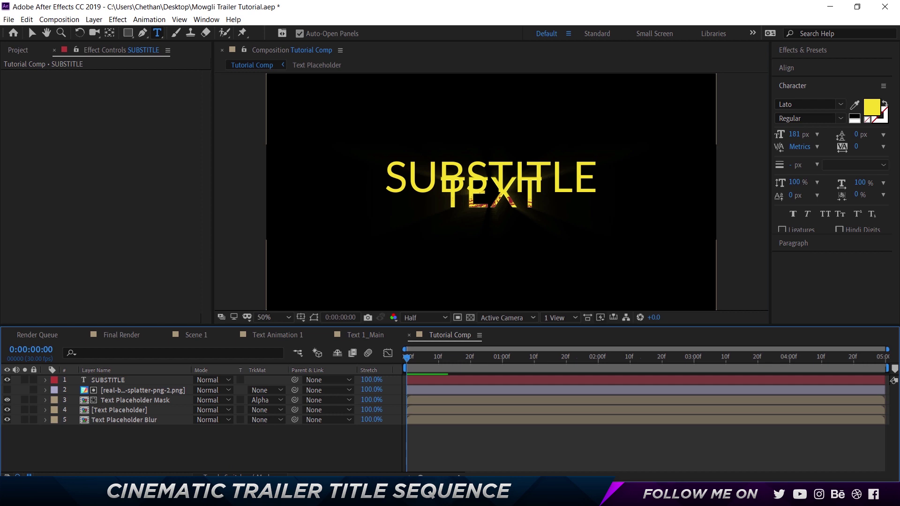
# Step: Format the SUBSTITLE layer in Lato Thin with a 47 px font size and tracking of 100
pyautogui.click(841, 118)
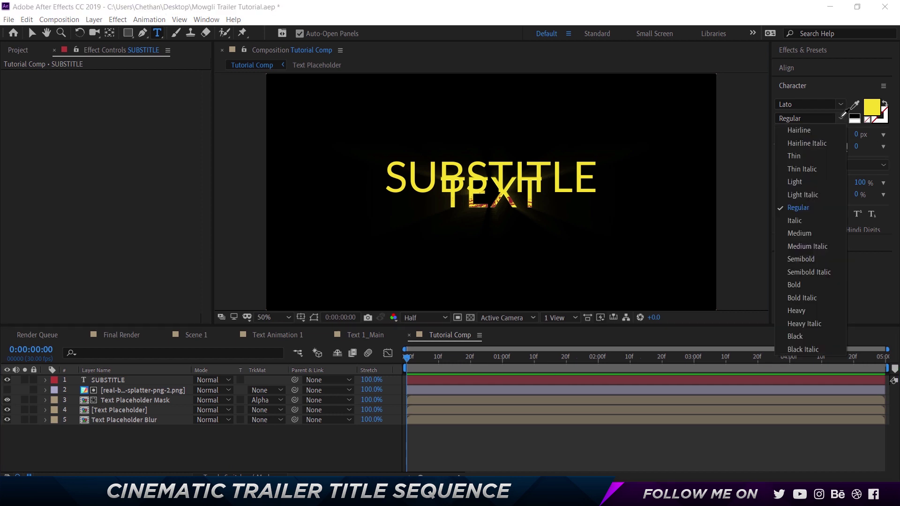
pyautogui.click(801, 156)
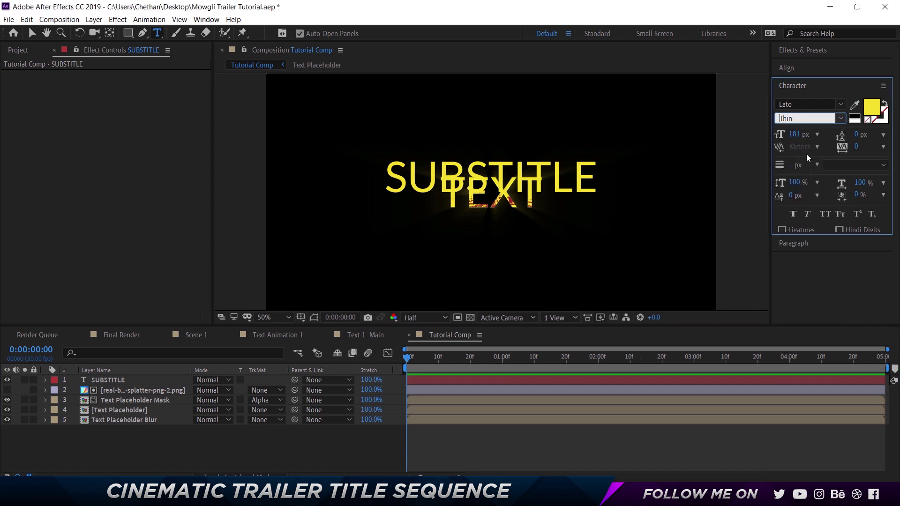
pyautogui.click(107, 380)
pyautogui.click(841, 118)
pyautogui.click(798, 158)
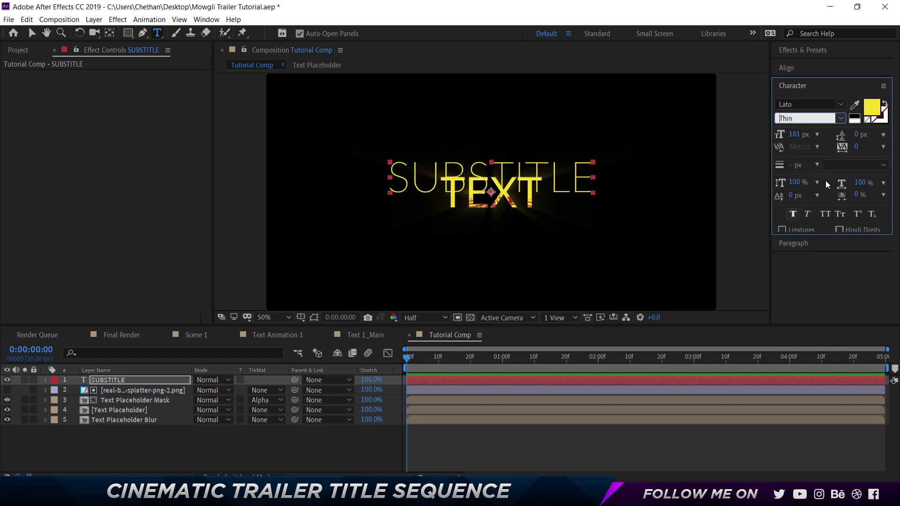
pyautogui.moveTo(795, 135); pyautogui.dragTo(725, 143)
pyautogui.moveTo(856, 148); pyautogui.dragTo(893, 148)
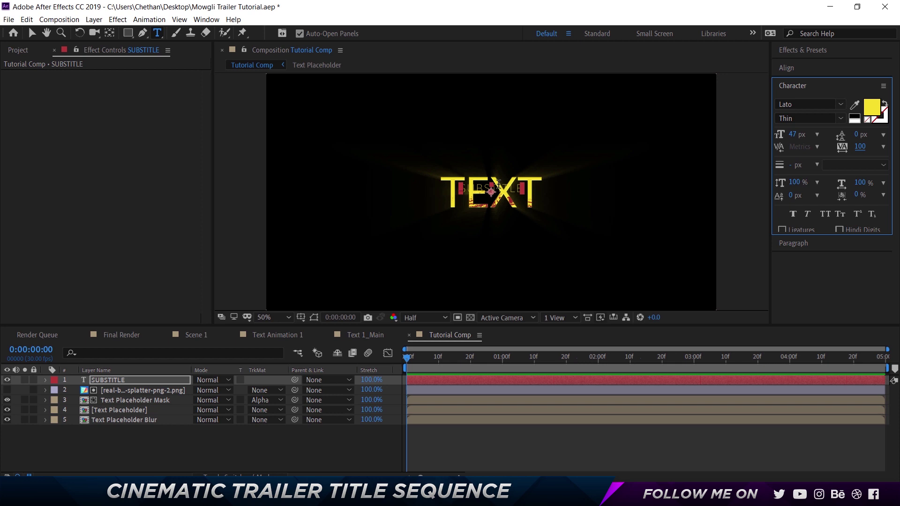
# Step: Move the SUBSTITLE text just above the main TEXT title and set its font style to Regular
pyautogui.press('v')
pyautogui.moveTo(492, 191); pyautogui.dragTo(491, 172)
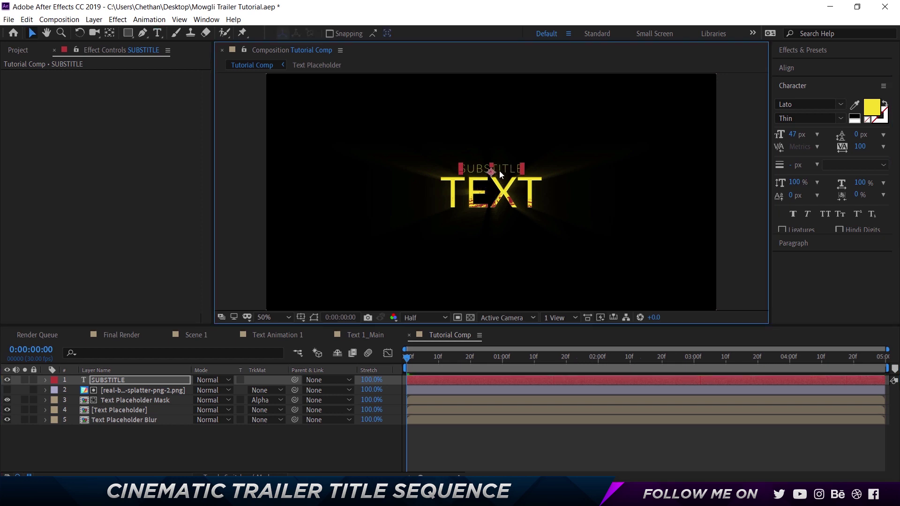
pyautogui.click(840, 118)
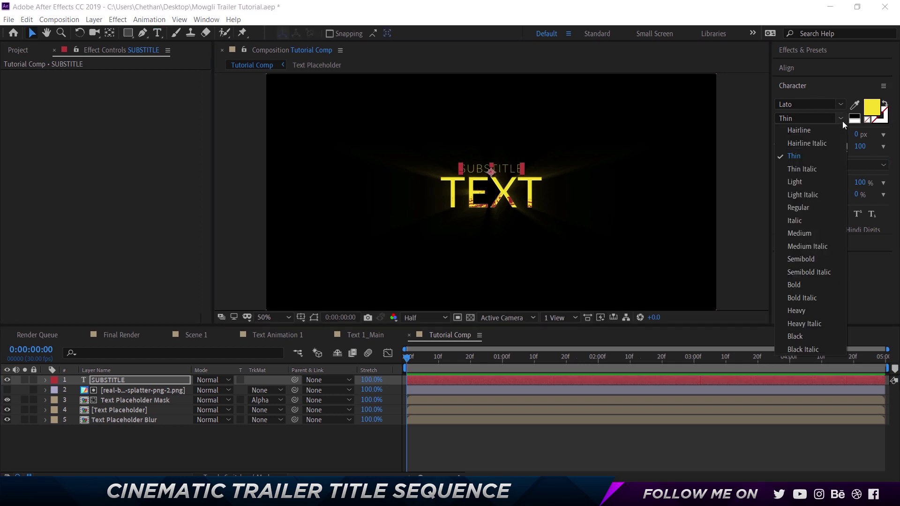
pyautogui.click(810, 209)
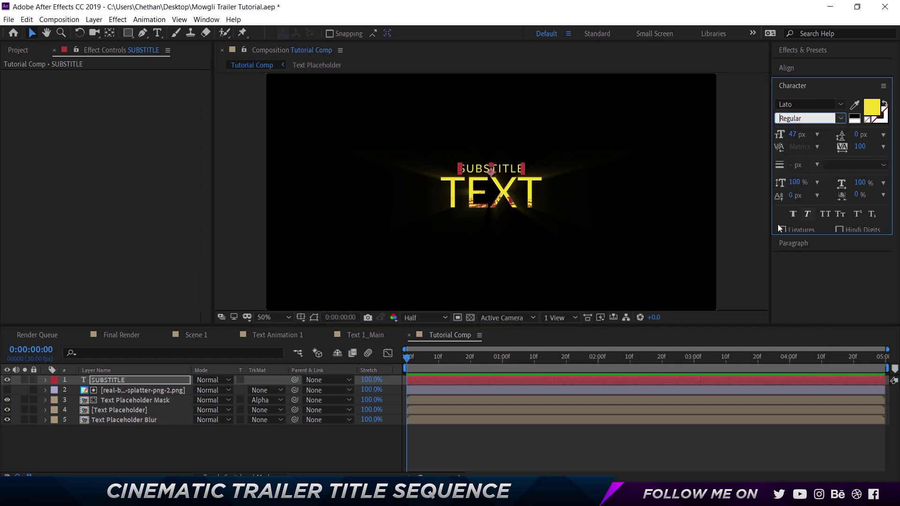
# Step: In the Text Placeholder comp, make the TEXT layer Bold with tracking of 69, and return to Tutorial Comp
pyautogui.click(368, 337)
pyautogui.click(440, 335)
pyautogui.doubleClick(133, 412)
pyautogui.click(129, 380)
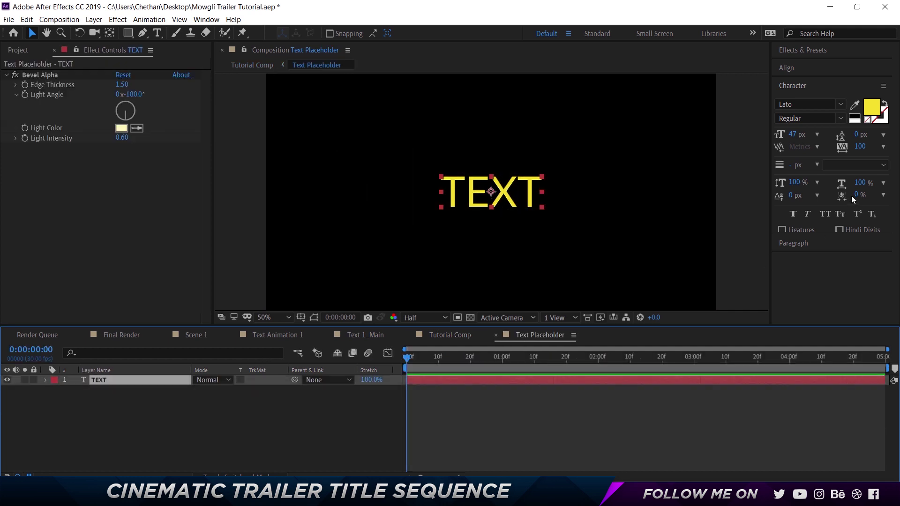
pyautogui.click(838, 119)
pyautogui.click(809, 284)
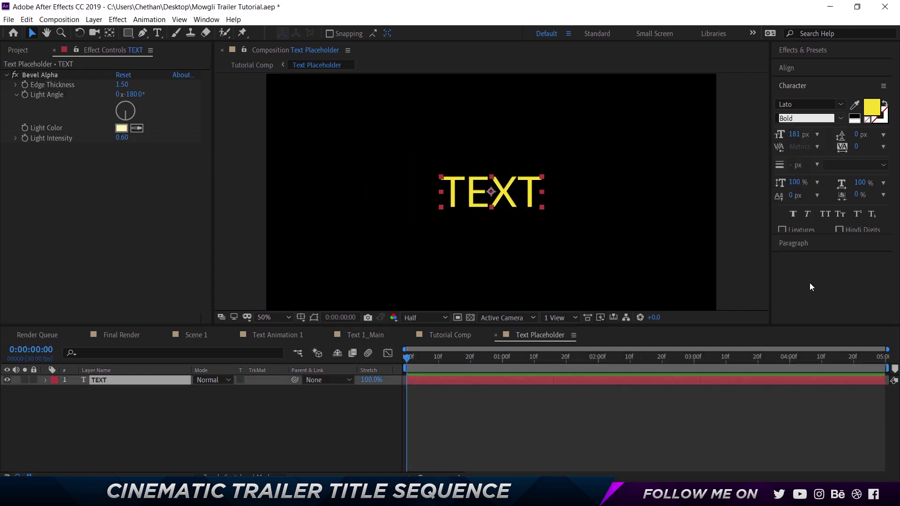
pyautogui.moveTo(857, 150); pyautogui.dragTo(876, 150)
pyautogui.click(452, 334)
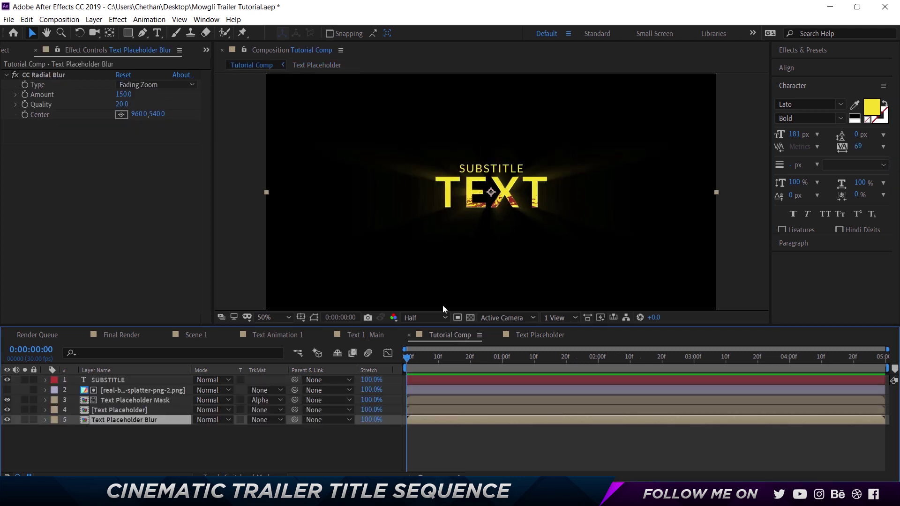
# Step: Correct the spelling of the small text above the title to "SUBTITLE"
pyautogui.click(120, 384)
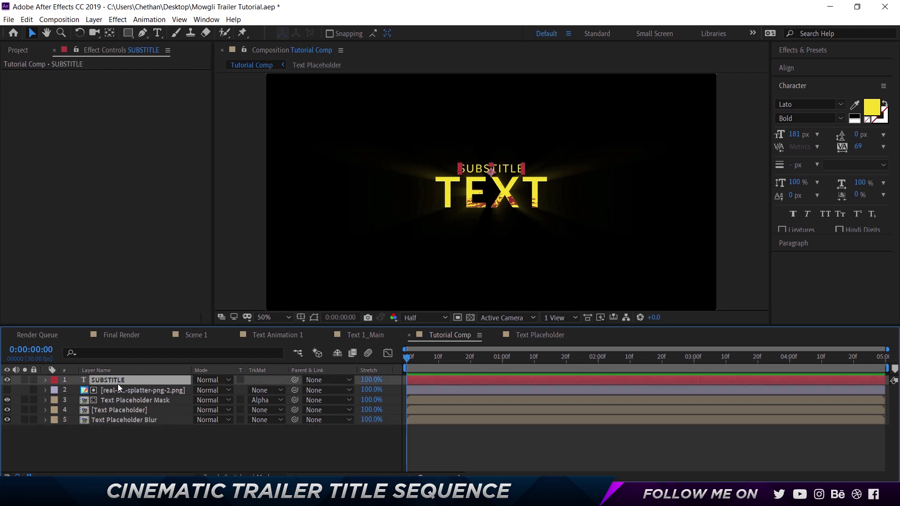
pyautogui.hotkey('ctrl', 't')
pyautogui.click(488, 169)
pyautogui.press('BackSpace')
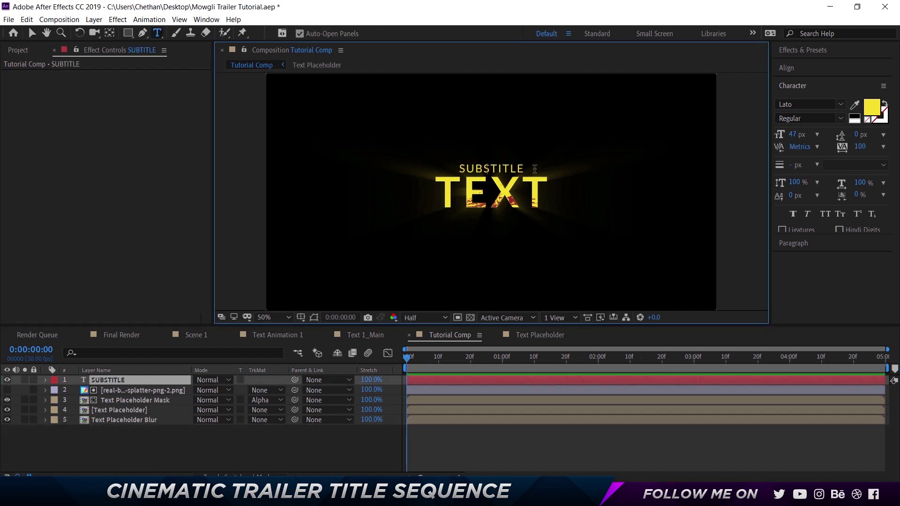
pyautogui.click(131, 454)
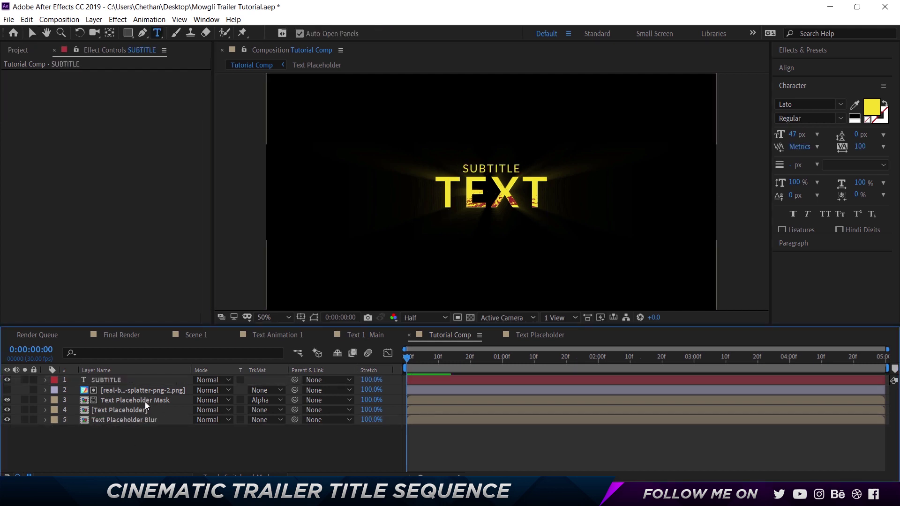
# Step: Pre-compose the SUBTITLE text layer into a new composition named "Subtitle Placeholder"
pyautogui.click(156, 384)
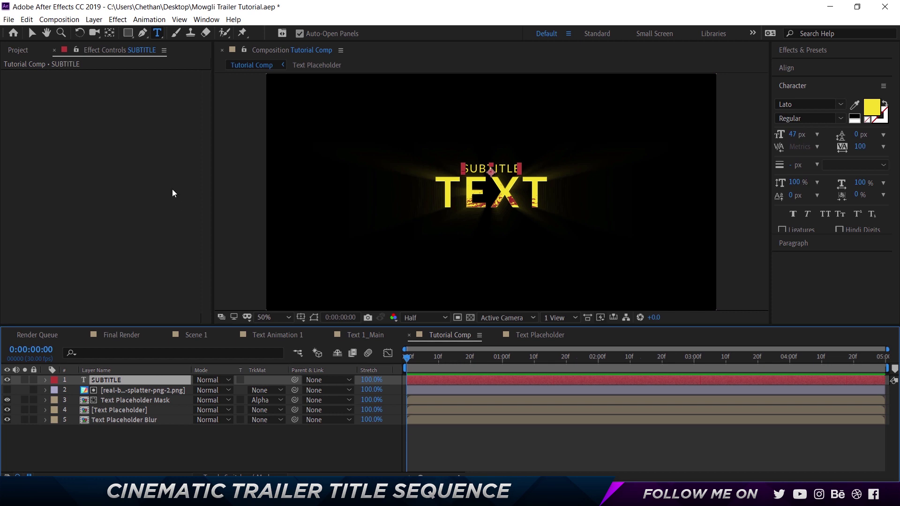
pyautogui.hotkey('ctrl', 'shift', 'c')
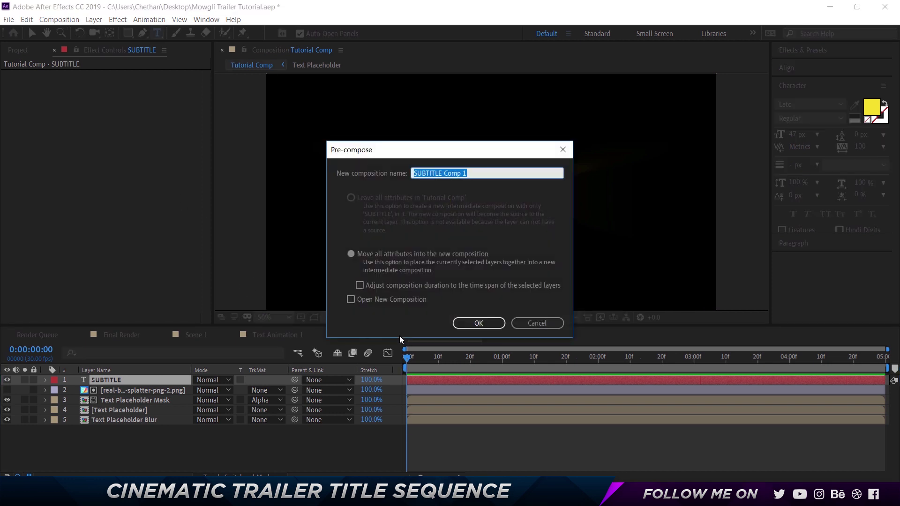
pyautogui.write('Subtitle Placehold')
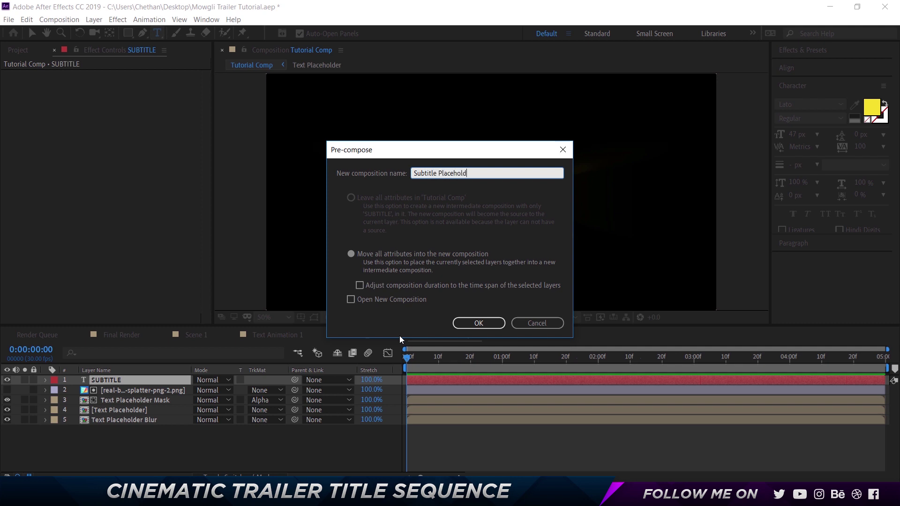
pyautogui.write('er')
pyautogui.press('Return')
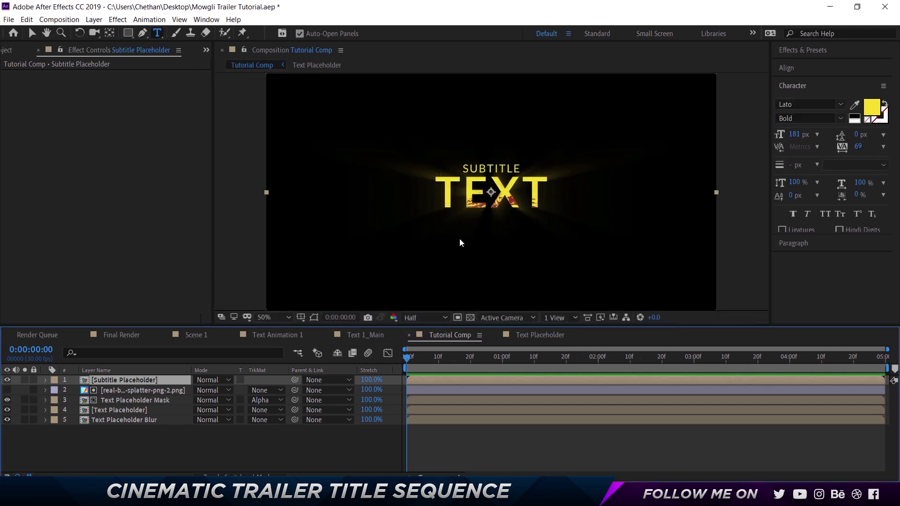
# Step: Find the Stylize Glow effect and apply it to the Subtitle Placeholder layer
pyautogui.press('v')
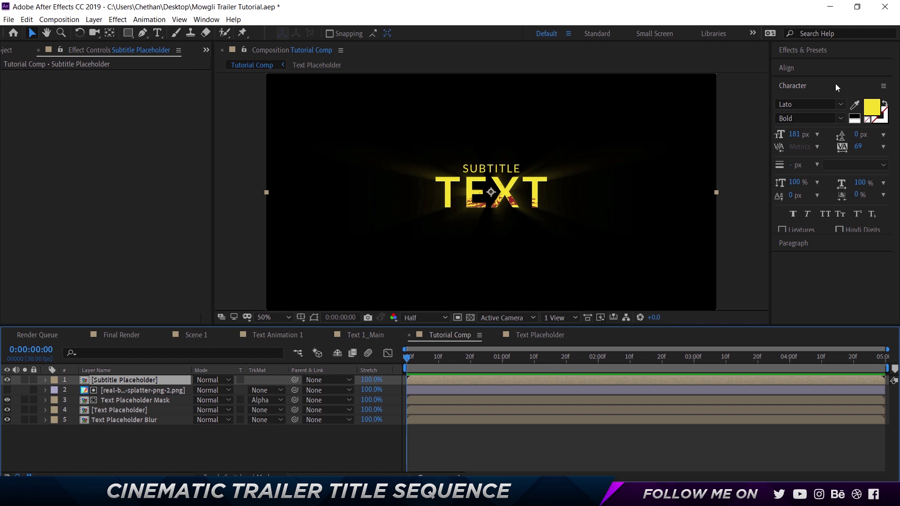
pyautogui.click(829, 49)
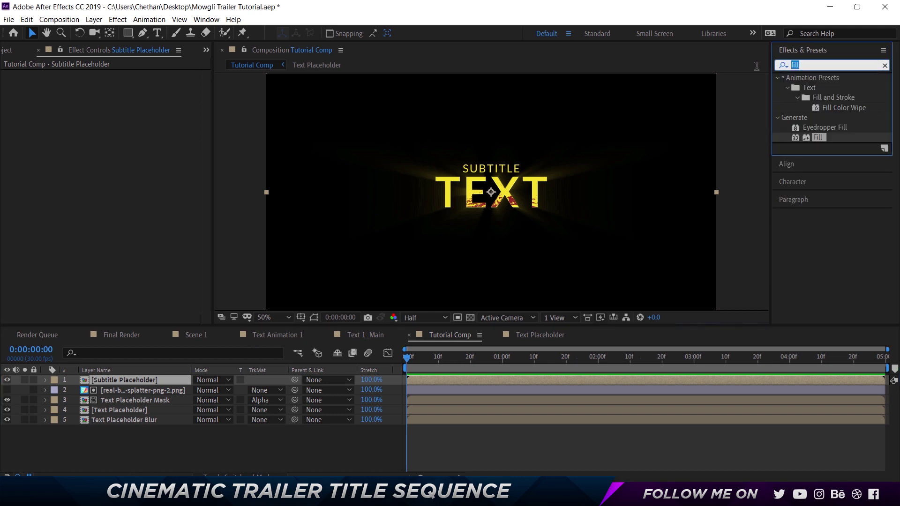
pyautogui.write('glow')
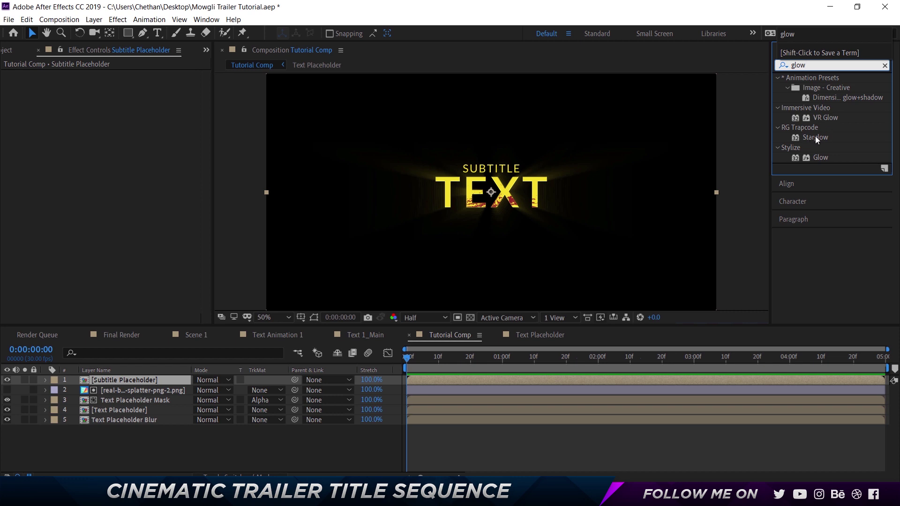
pyautogui.doubleClick(815, 159)
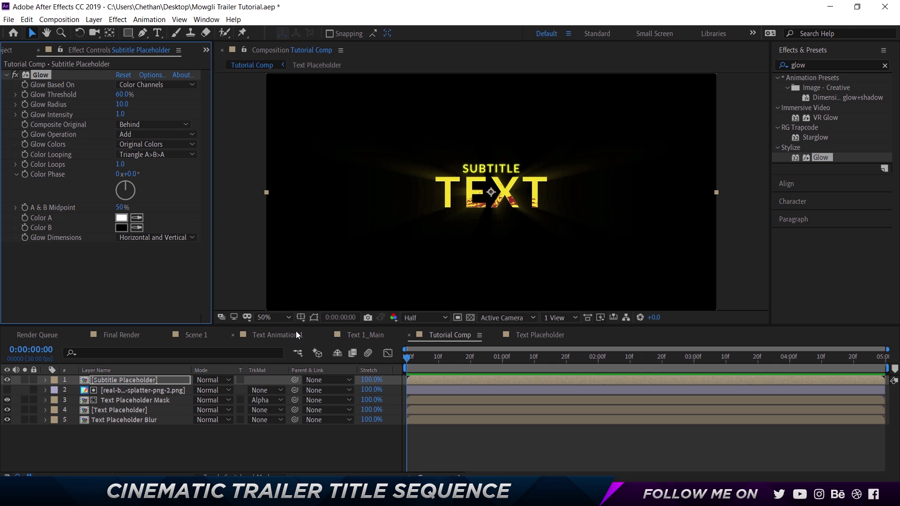
# Step: Examine the Glow settings on THE GREATEST in Text 1_Subtitle, then close the extra compositions and return to Tutorial Comp
pyautogui.click(241, 337)
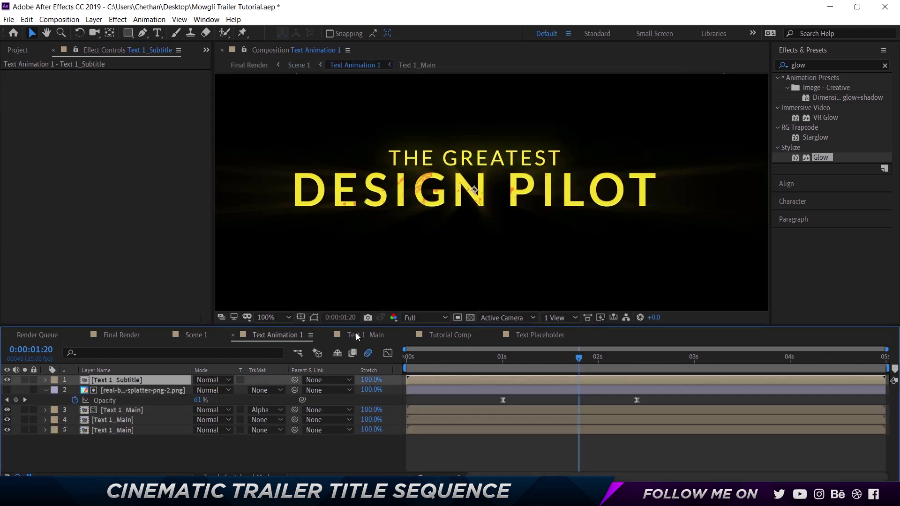
pyautogui.doubleClick(119, 381)
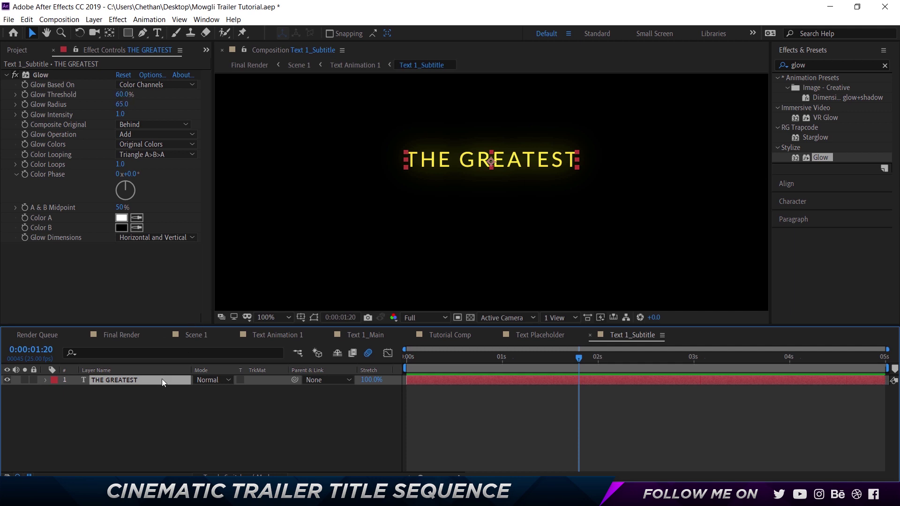
pyautogui.click(513, 331)
pyautogui.click(462, 333)
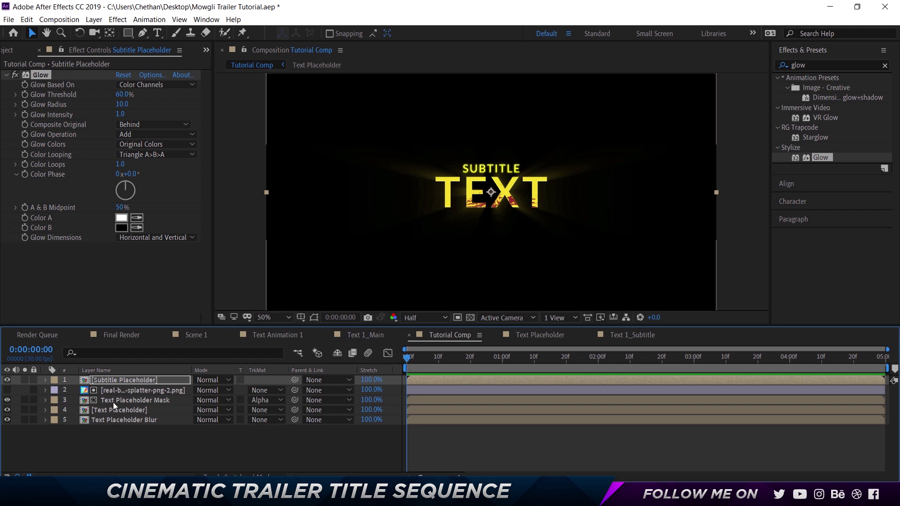
pyautogui.doubleClick(124, 380)
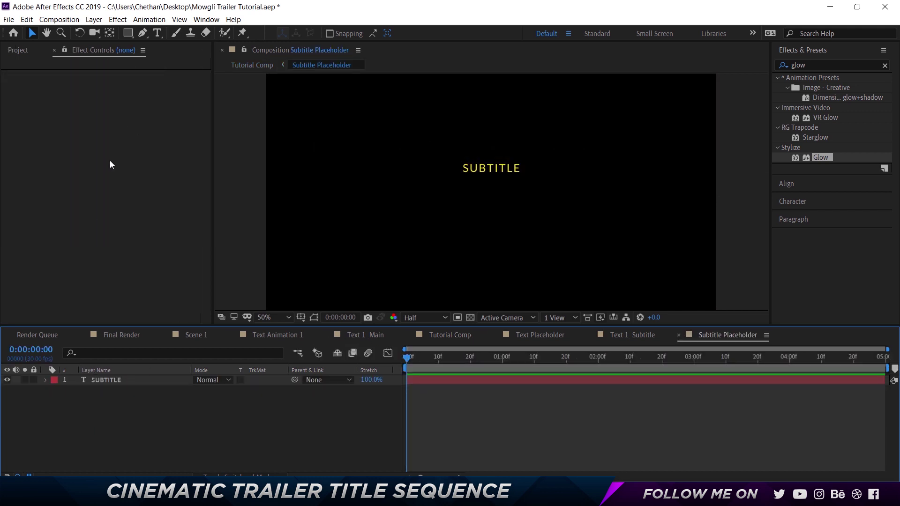
pyautogui.click(679, 335)
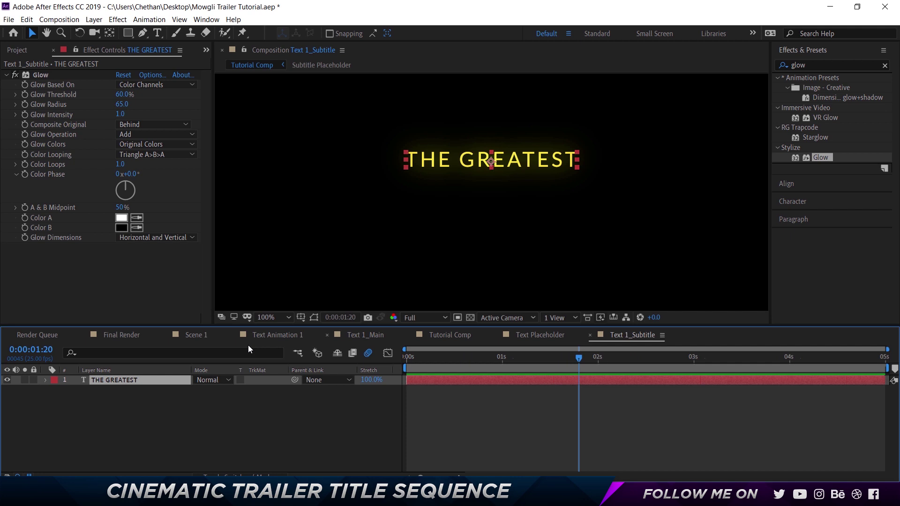
pyautogui.click(590, 334)
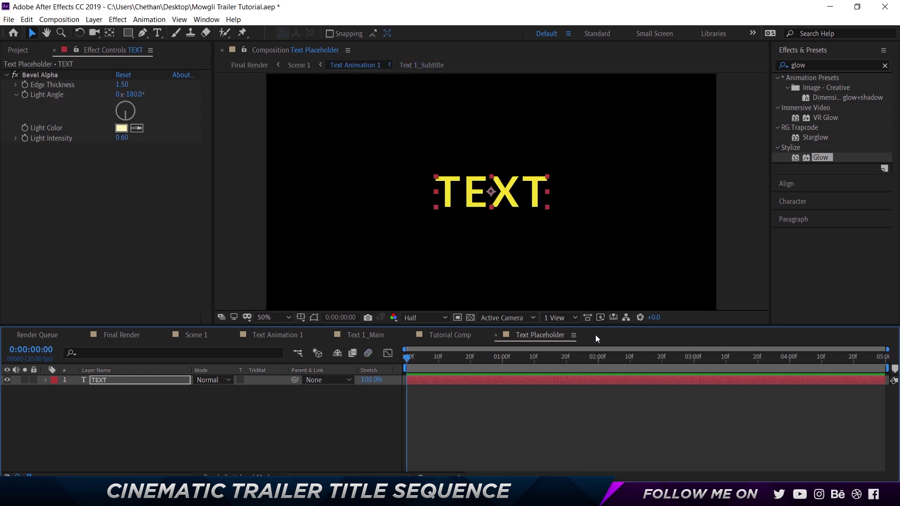
pyautogui.click(496, 335)
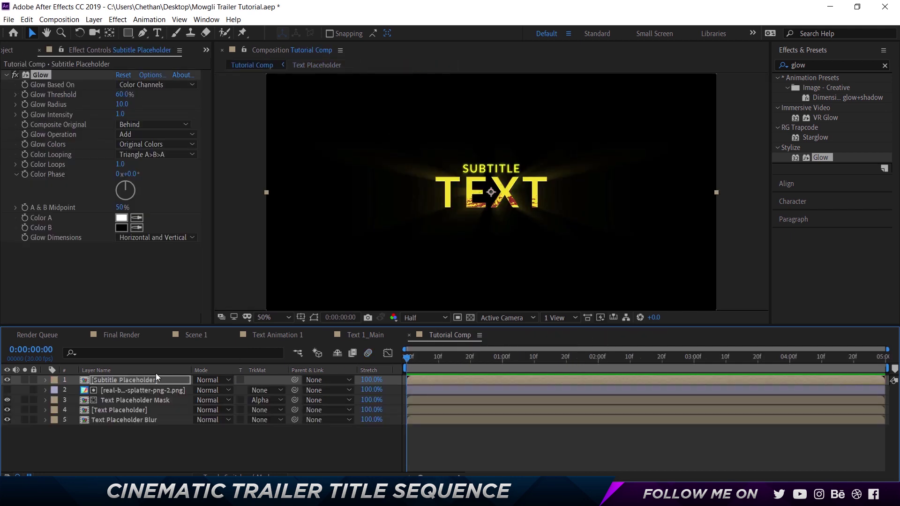
# Step: Set the Glow Radius on the Subtitle Placeholder layer to 65 and check the subtitle up close
pyautogui.click(122, 104)
pyautogui.write('65')
pyautogui.press('Return')
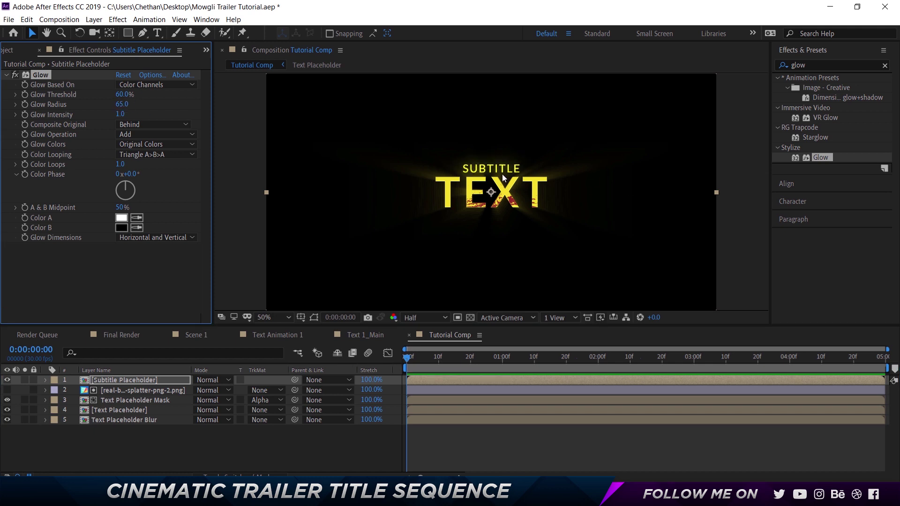
pyautogui.scroll(2, 493, 168)
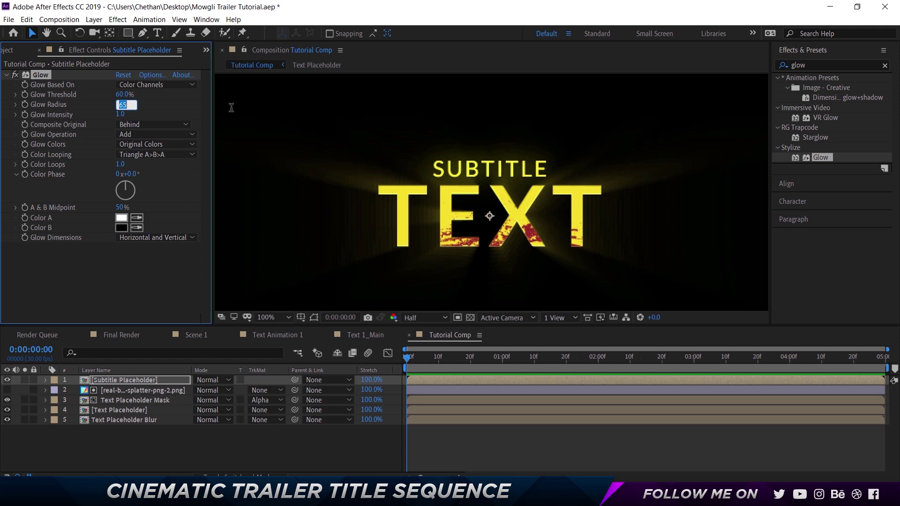
# Step: Set the Subtitle Placeholder's Glow Intensity to 1.5 and its Glow Radius to 45
pyautogui.click(118, 114)
pyautogui.write('1')
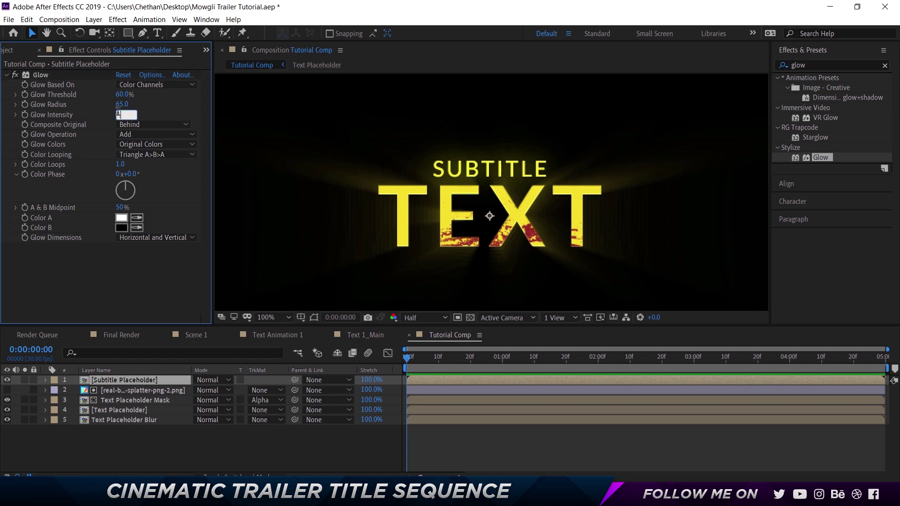
pyautogui.write('.5')
pyautogui.press('Return')
pyautogui.click(122, 104)
pyautogui.write('45')
pyautogui.press('Return')
pyautogui.scroll(-4, 337, 139)
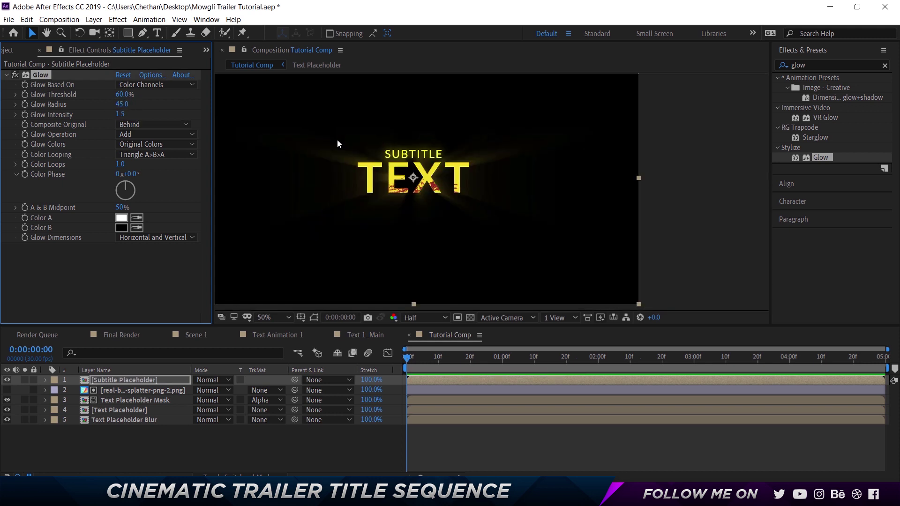
pyautogui.scroll(4, 327, 140)
pyautogui.scroll(-2, 370, 158)
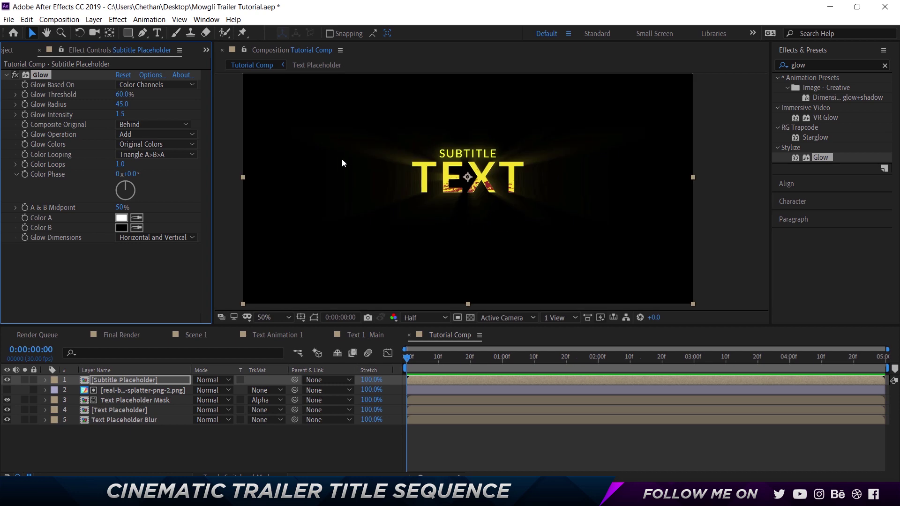
# Step: Close the Text 1_Main and Text Animation 1 compositions and deselect all layers in Tutorial Comp
pyautogui.click(348, 335)
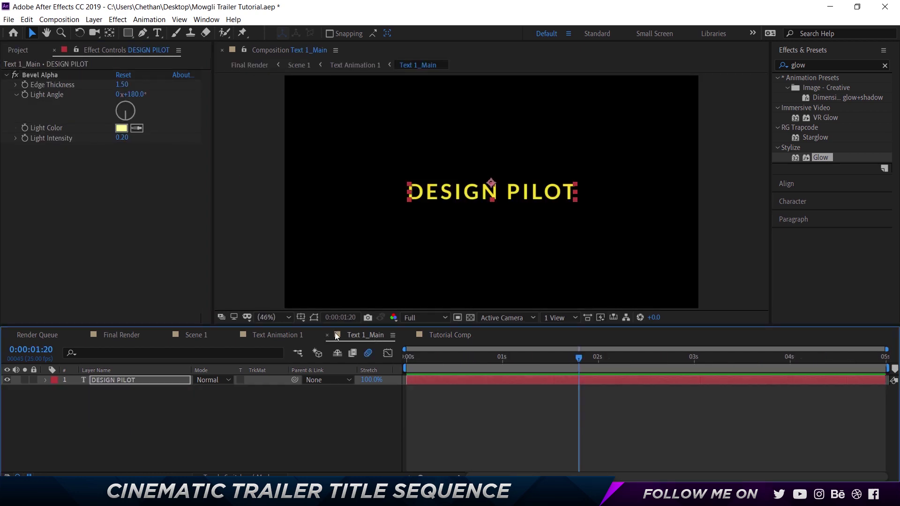
pyautogui.click(288, 335)
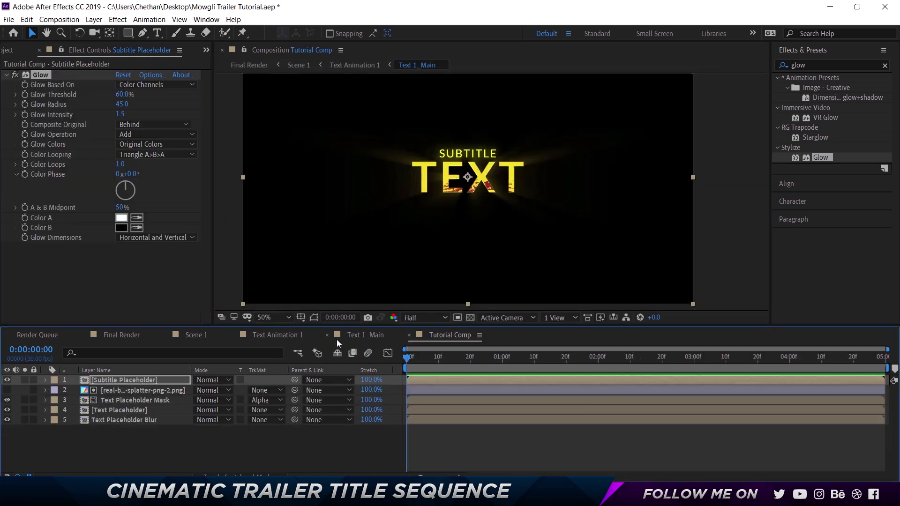
pyautogui.click(326, 335)
pyautogui.click(233, 334)
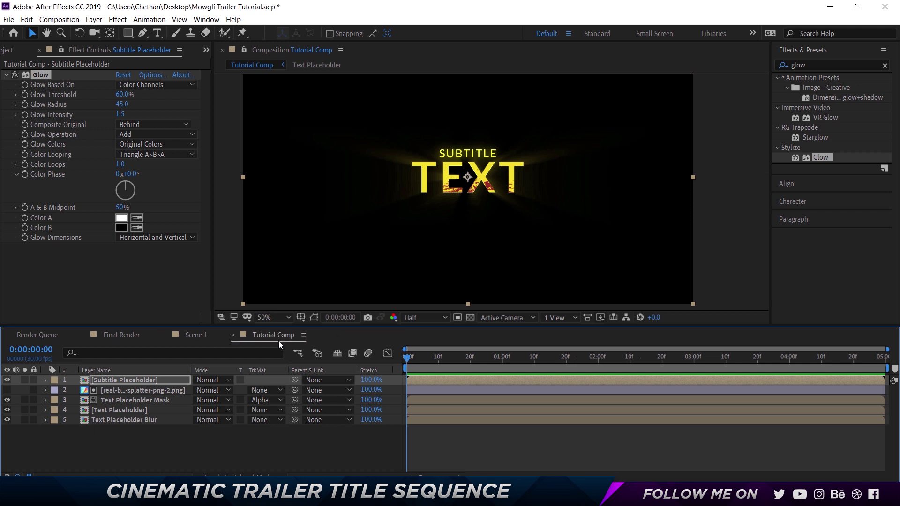
pyautogui.click(223, 442)
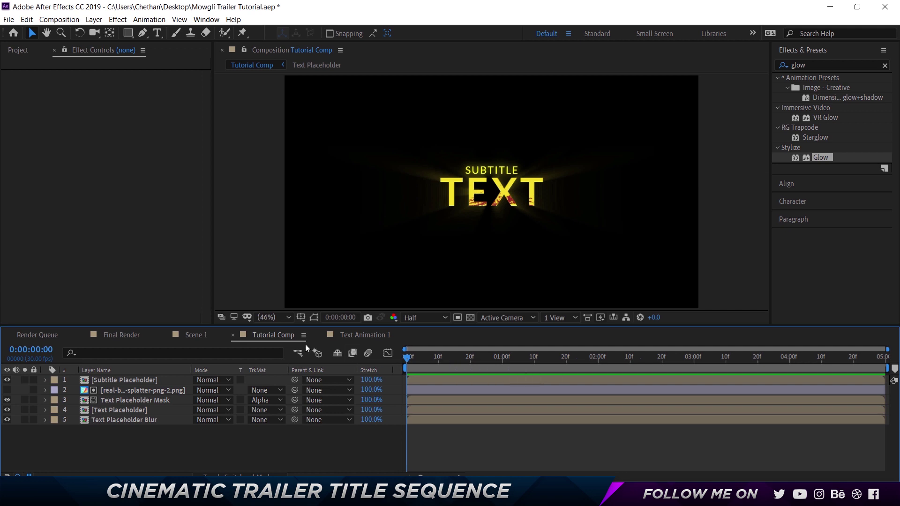
# Step: Add an Opacity keyframe of 1% to the Text Placeholder Mask layer at 0:00:01:00
pyautogui.click(501, 357)
pyautogui.click(128, 400)
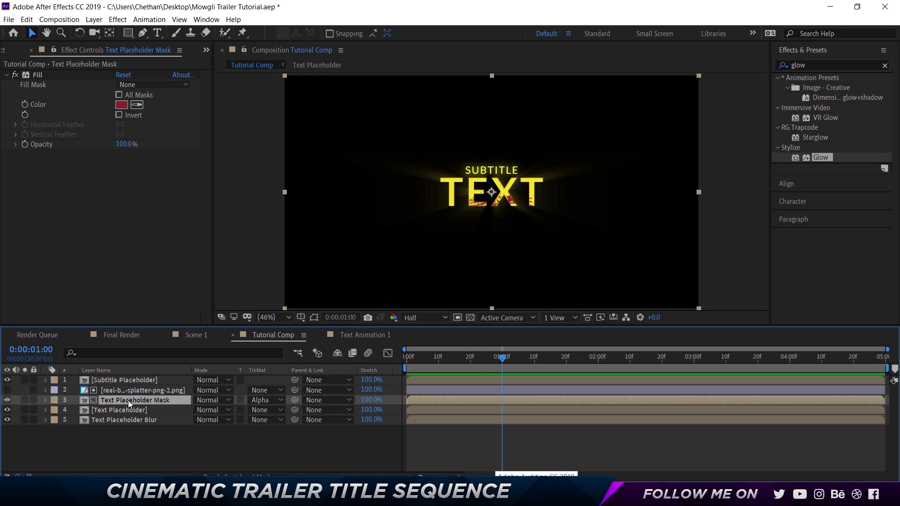
pyautogui.press('t')
pyautogui.click(77, 409)
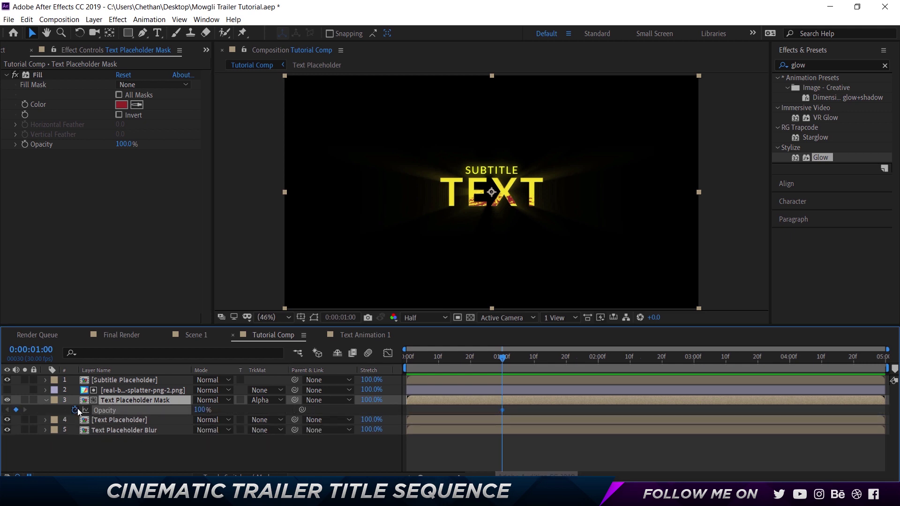
pyautogui.click(200, 410)
pyautogui.write('1')
pyautogui.press('Return')
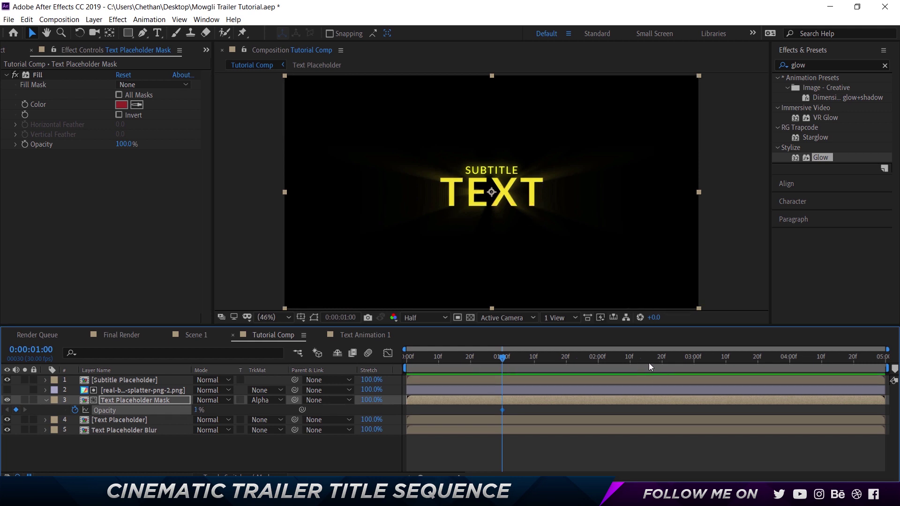
# Step: Add an Opacity keyframe of 100% to the Text Placeholder Mask layer at 0:00:02:20
pyautogui.click(661, 359)
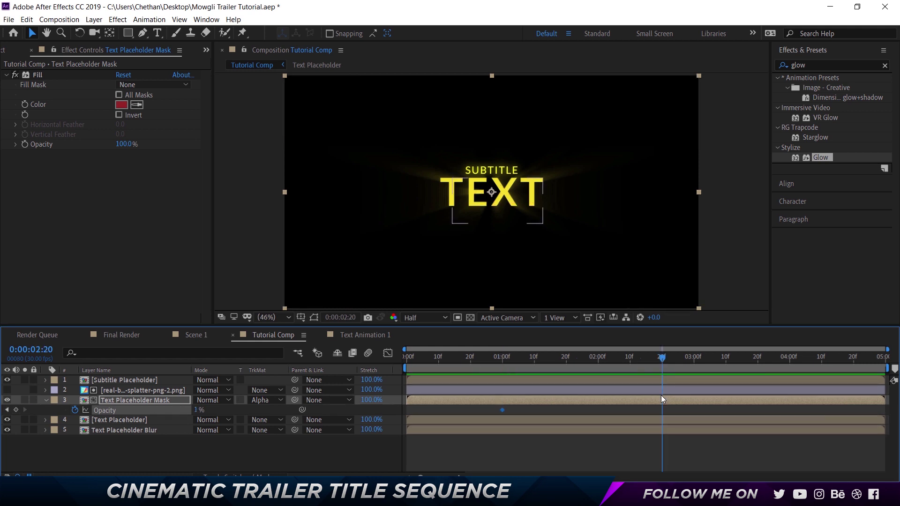
pyautogui.click(199, 410)
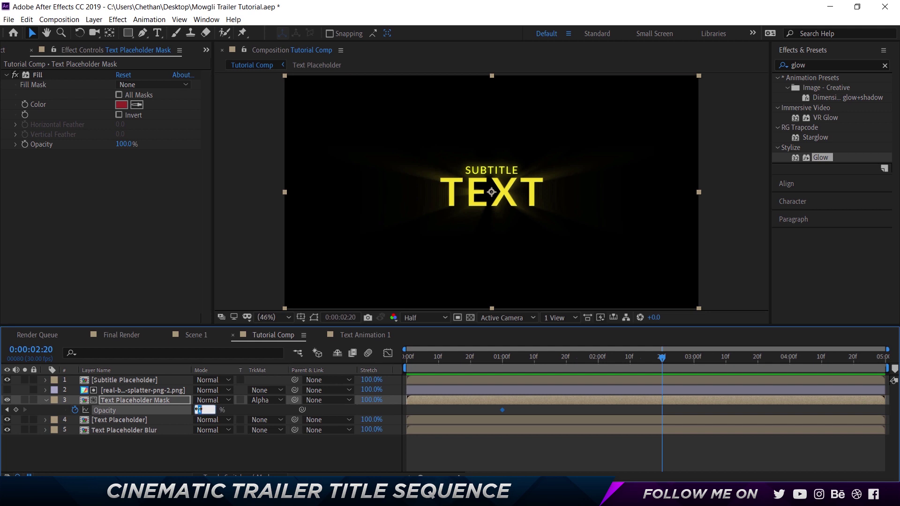
pyautogui.write('100')
pyautogui.press('Return')
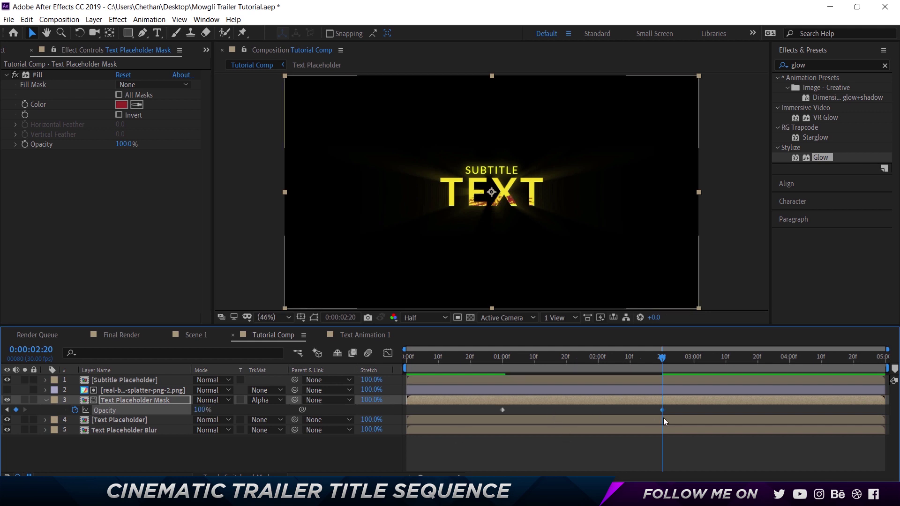
# Step: Apply Easy Ease to both Opacity keyframes of the Text Placeholder Mask layer
pyautogui.rightClick(502, 410)
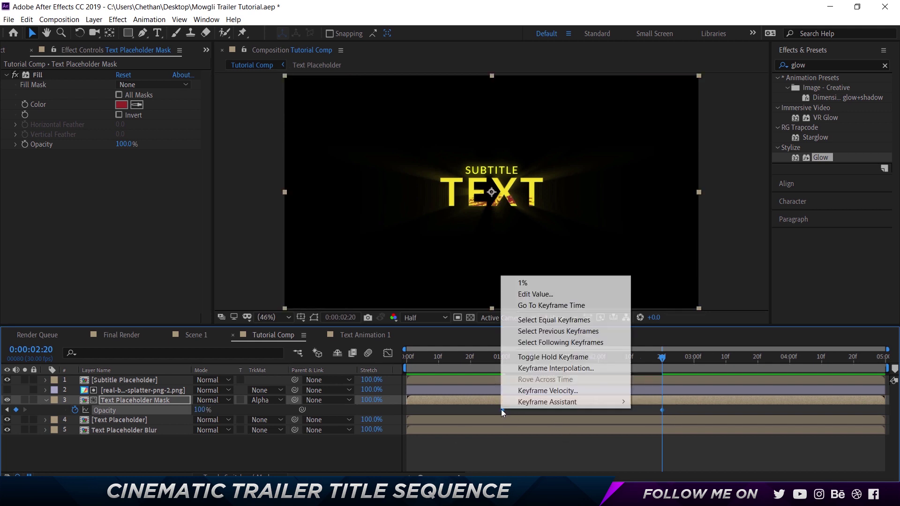
pyautogui.moveTo(562, 402)
pyautogui.click(652, 333)
# Step: Preview the red splatter's fade-in twice, starting shortly before the first Opacity keyframe
pyautogui.click(487, 360)
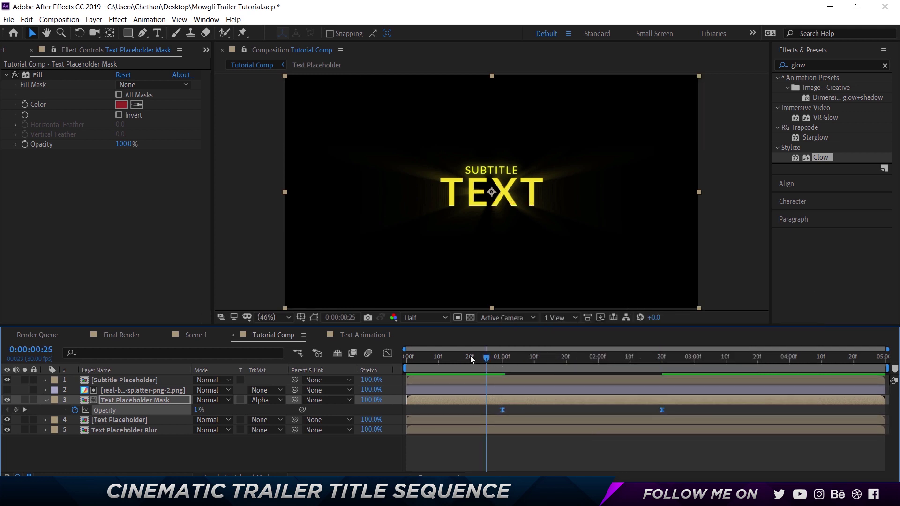
pyautogui.press('space')
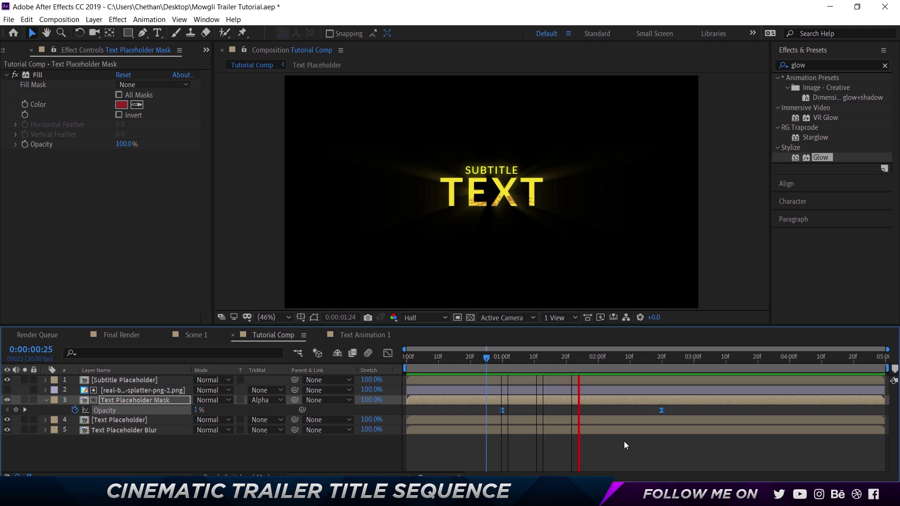
pyautogui.press('space')
pyautogui.click(483, 360)
pyautogui.press('space')
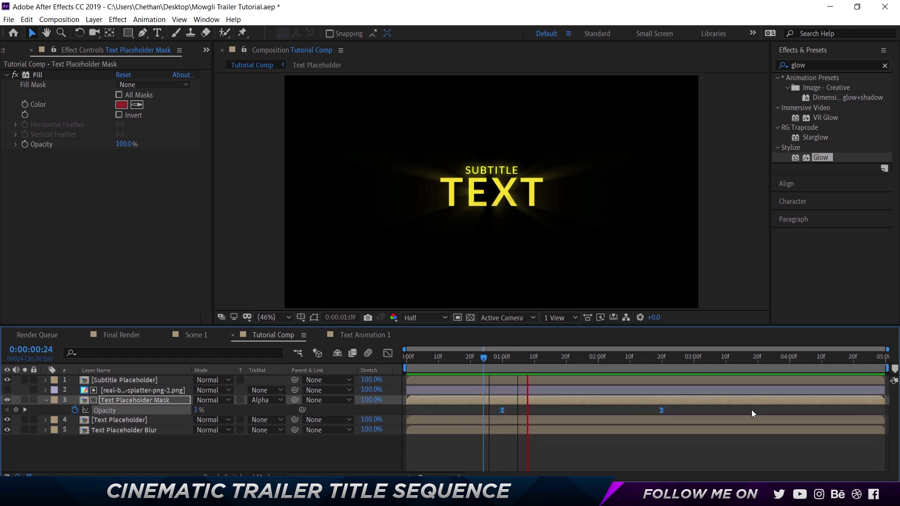
pyautogui.press('space')
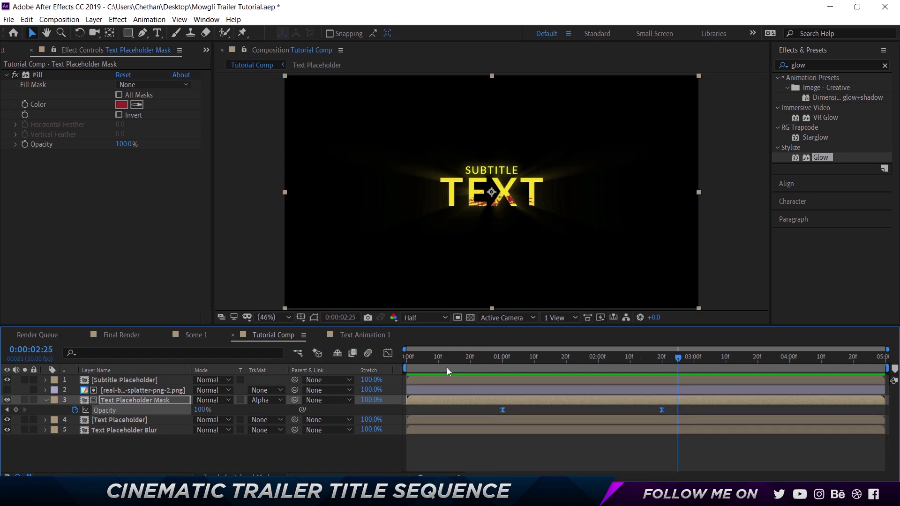
# Step: Create a new composition from Tutorial Comp in the project, nesting Tutorial Comp as its only layer
pyautogui.click(46, 401)
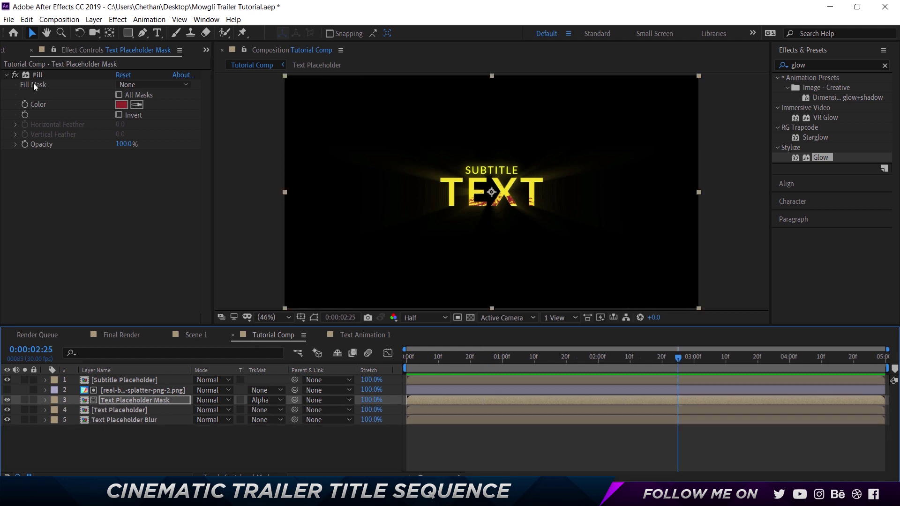
pyautogui.click(5, 50)
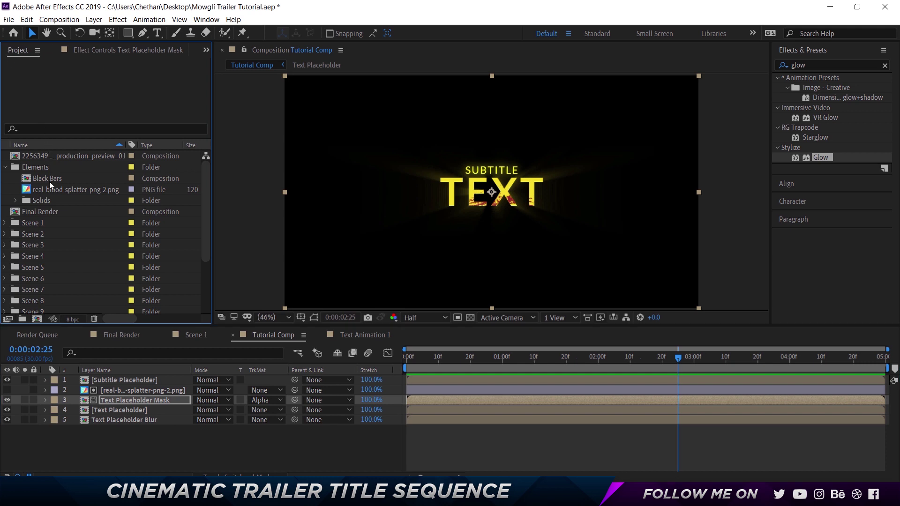
pyautogui.scroll(-5, 49, 197)
pyautogui.click(71, 300)
pyautogui.moveTo(55, 299); pyautogui.dragTo(39, 320)
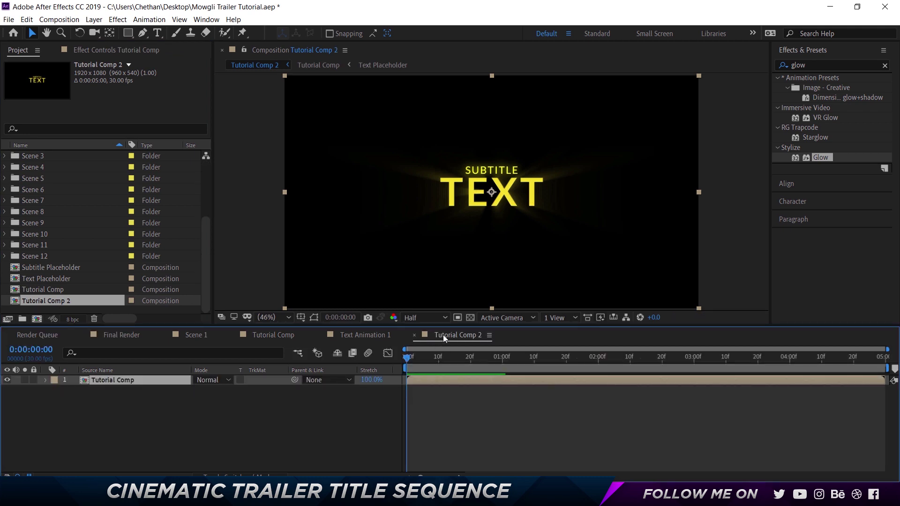
# Step: Rename the new composition that contains Tutorial Comp to "Tutorial Comp Final"
pyautogui.press('Return')
pyautogui.click(120, 418)
pyautogui.click(84, 302)
pyautogui.press('Return')
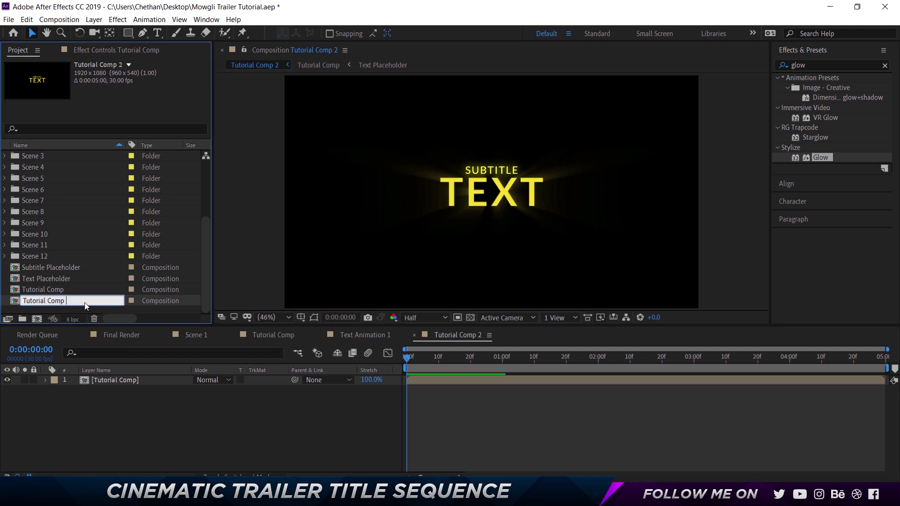
pyautogui.write('Final')
pyautogui.press('Return')
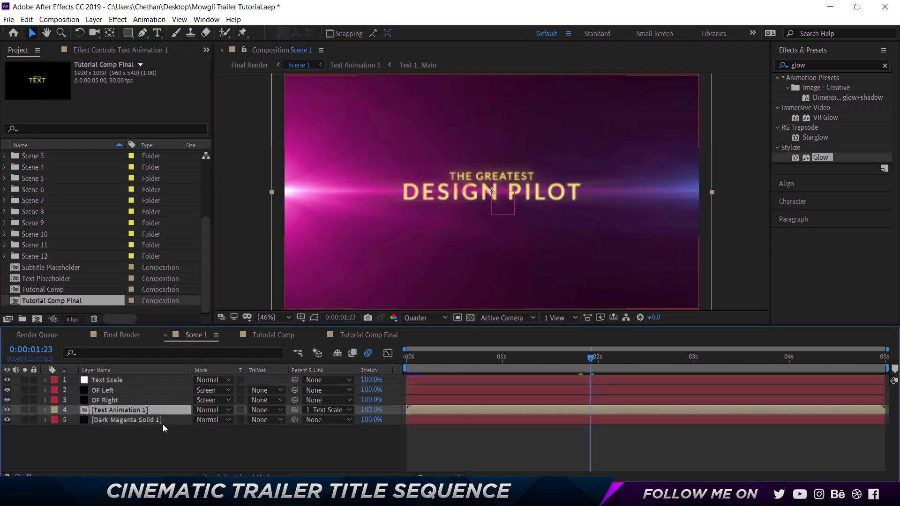
# Step: Start a new 1920 x 1080 px solid in Tutorial Comp Final and name it BG
pyautogui.click(361, 334)
pyautogui.rightClick(186, 419)
pyautogui.moveTo(228, 305)
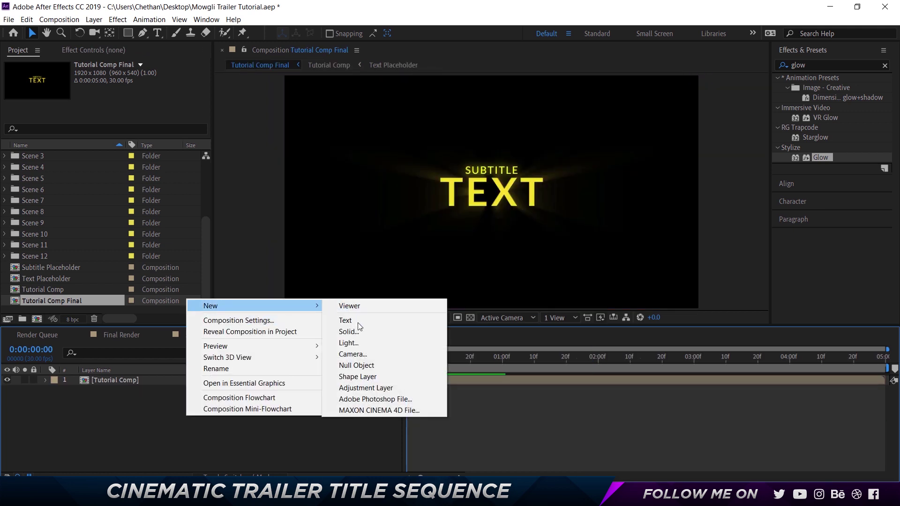
pyautogui.click(359, 330)
pyautogui.press('BackSpace')
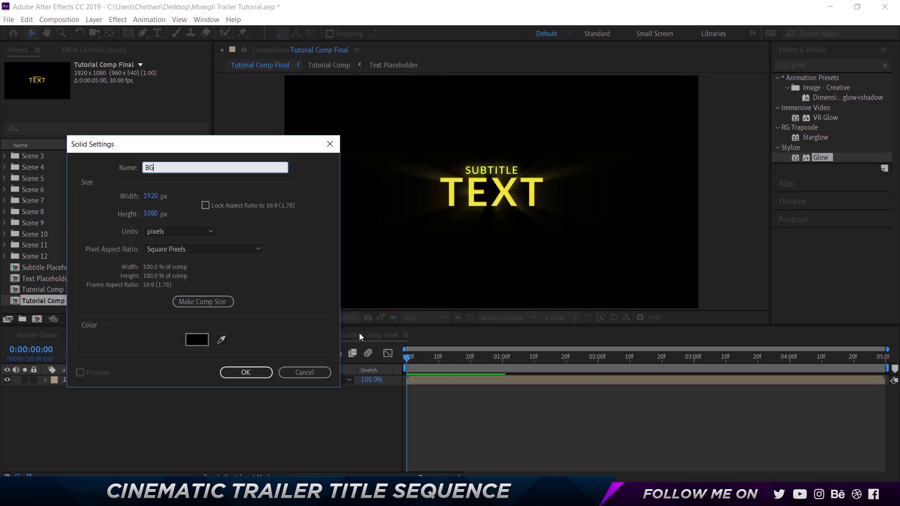
# Step: Create the BG solid with a near-black purple colour and place it beneath the Tutorial Comp layer
pyautogui.click(197, 339)
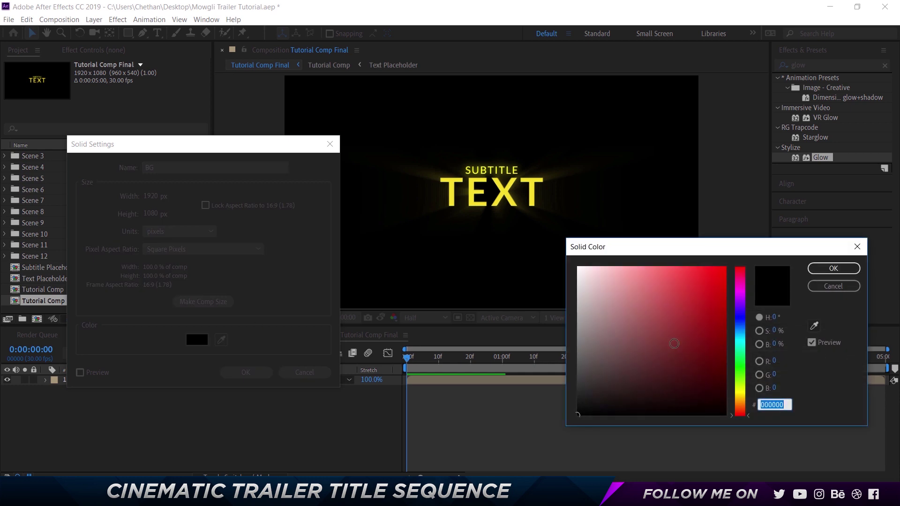
pyautogui.click(742, 294)
pyautogui.click(610, 402)
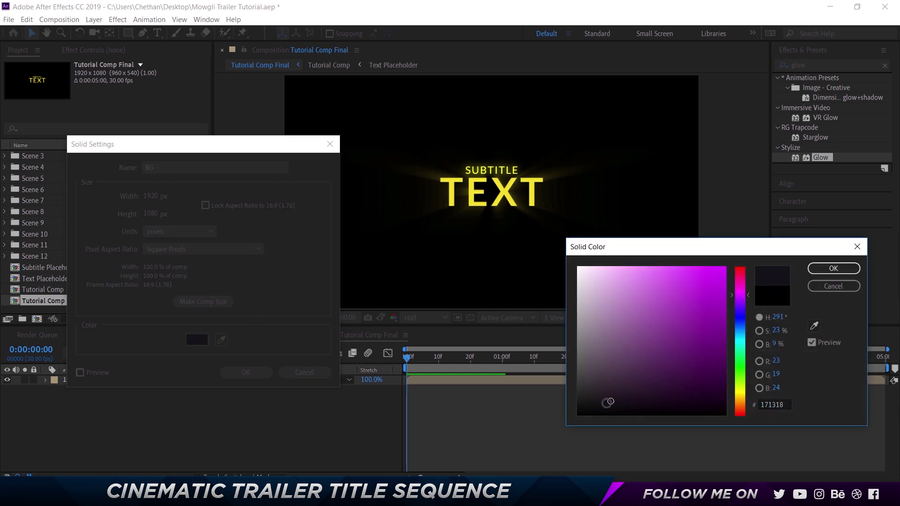
pyautogui.click(614, 406)
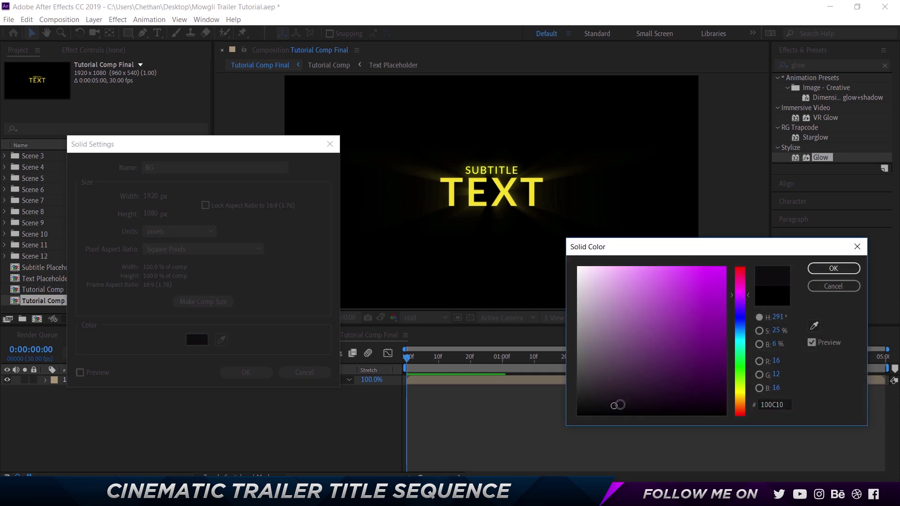
pyautogui.click(741, 291)
pyautogui.click(830, 271)
pyautogui.click(261, 375)
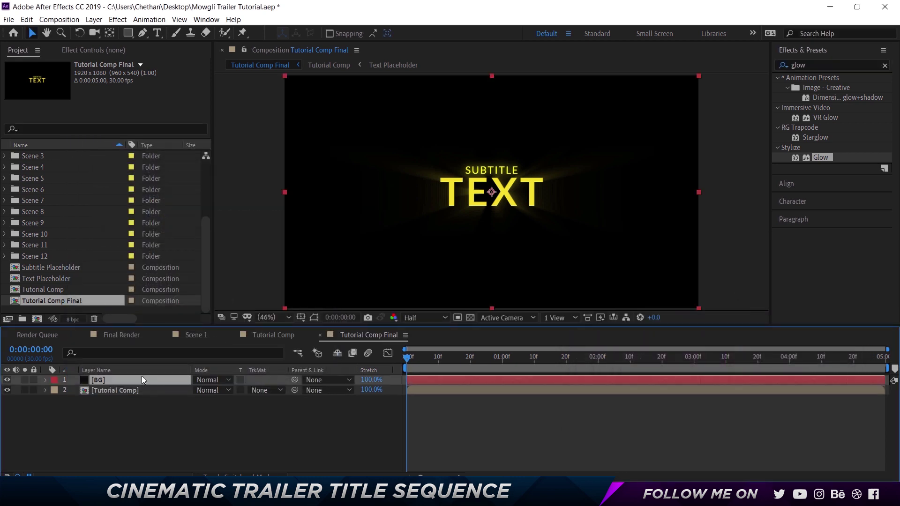
pyautogui.moveTo(107, 384); pyautogui.dragTo(179, 421)
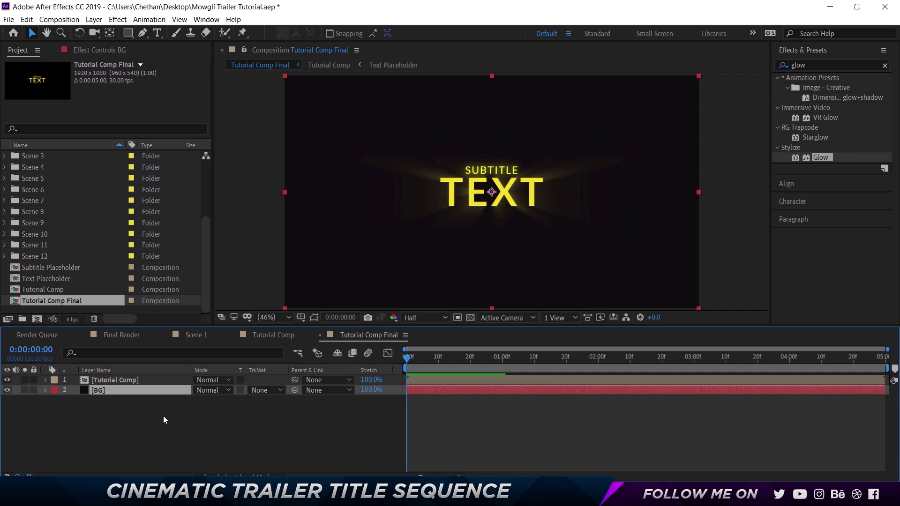
# Step: Examine how the Text Scale layer drives the finished title in the Scene 1 composition
pyautogui.click(196, 335)
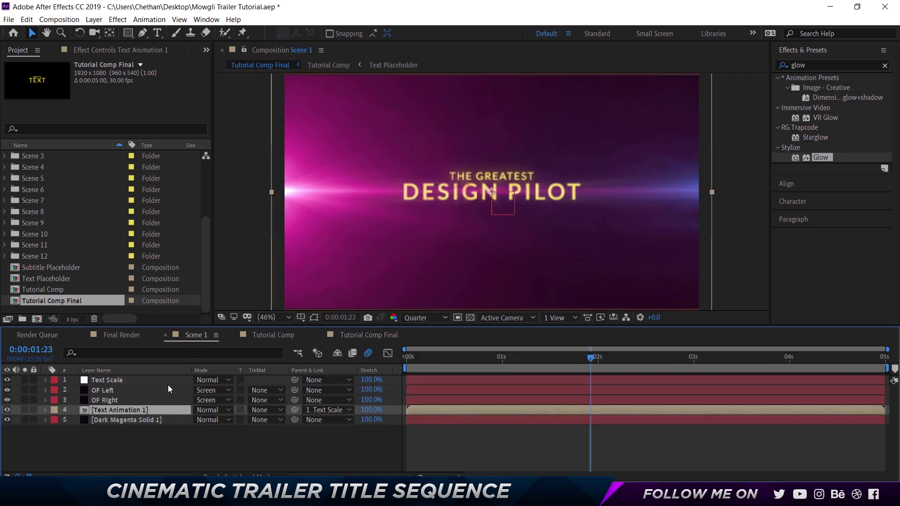
pyautogui.click(114, 381)
pyautogui.moveTo(589, 358); pyautogui.dragTo(548, 360)
pyautogui.click(286, 335)
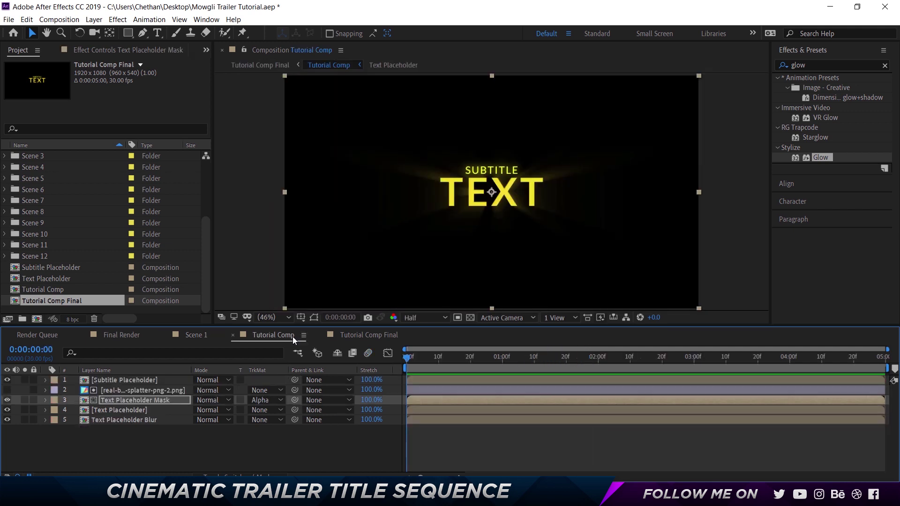
# Step: Add a null object to the Tutorial Comp Final composition
pyautogui.click(359, 336)
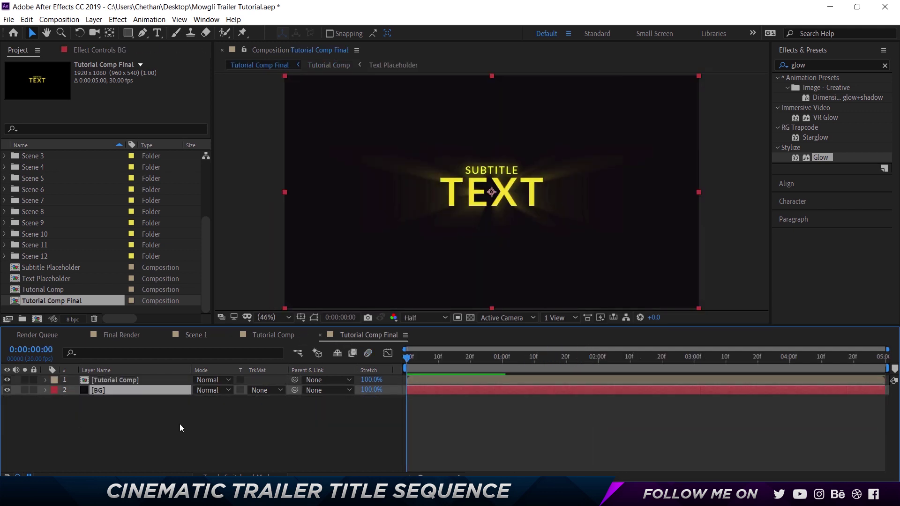
pyautogui.click(155, 425)
pyautogui.rightClick(122, 423)
pyautogui.moveTo(159, 314)
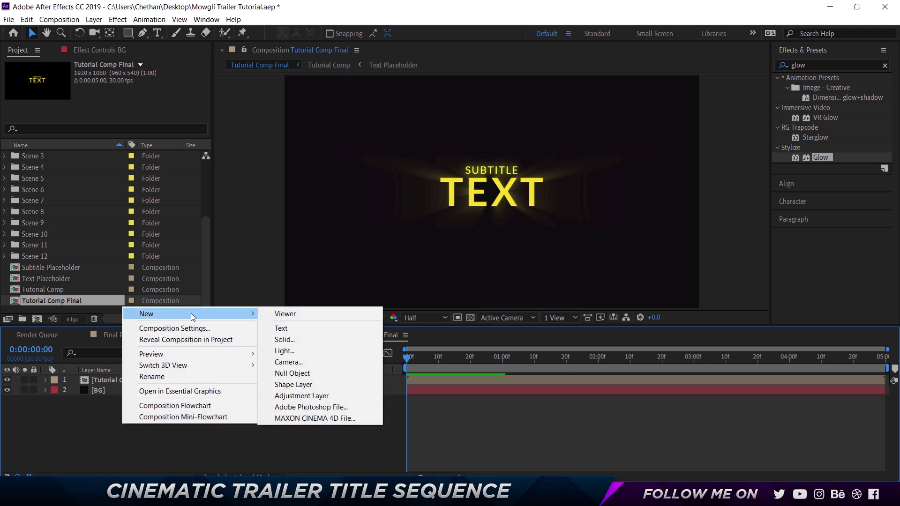
pyautogui.click(299, 373)
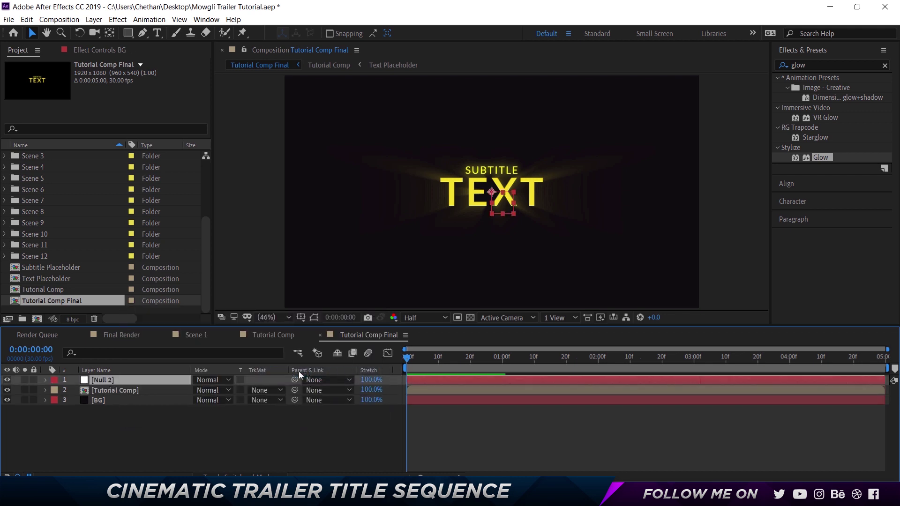
# Step: Rename the null layer to "Text Scale"
pyautogui.press('Return')
pyautogui.write('Text Sacle')
pyautogui.press('BackSpace')
pyautogui.press('BackSpace')
pyautogui.press('BackSpace')
pyautogui.press('BackSpace')
pyautogui.write('cale')
pyautogui.press('Return')
# Step: Check the Scale keyframes on the Text Scale layer in the Scene 1 composition
pyautogui.click(288, 338)
pyautogui.click(195, 338)
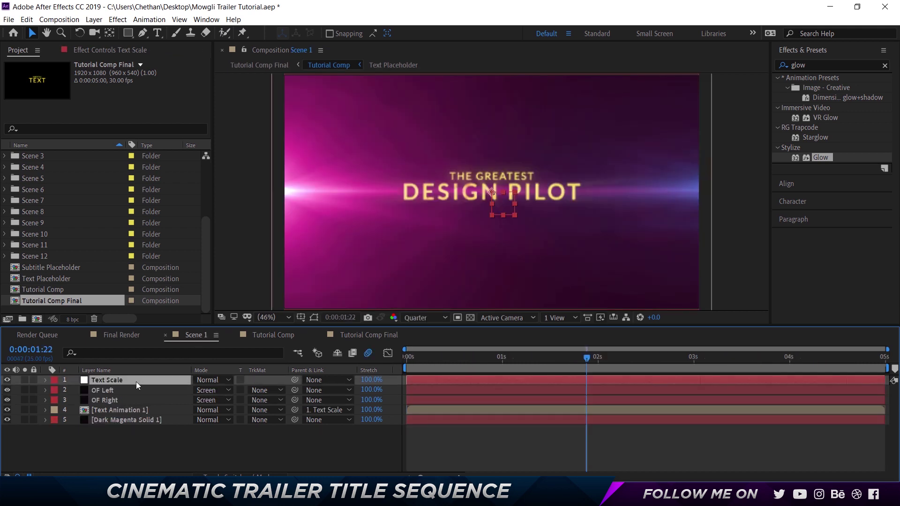
pyautogui.press('s')
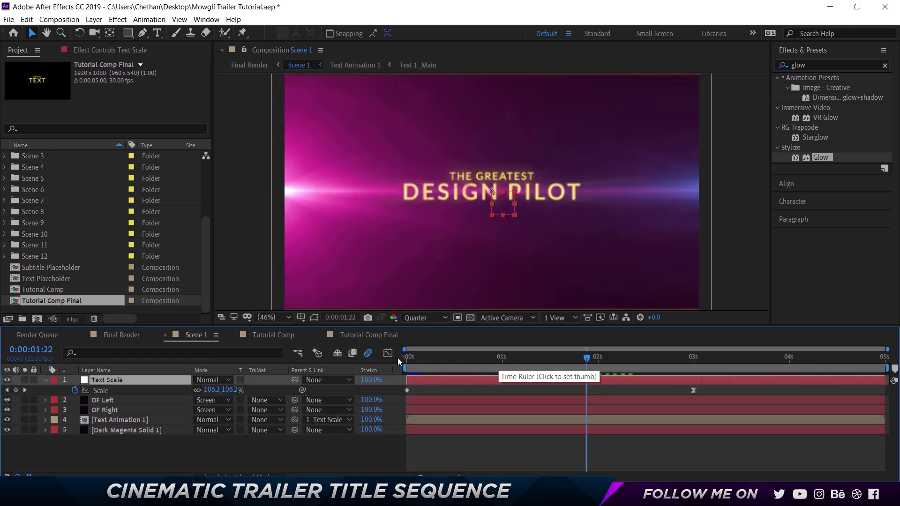
# Step: Add a Scale keyframe of 100% to the Text Scale null in Tutorial Comp Final at 0:00:00:00
pyautogui.click(370, 336)
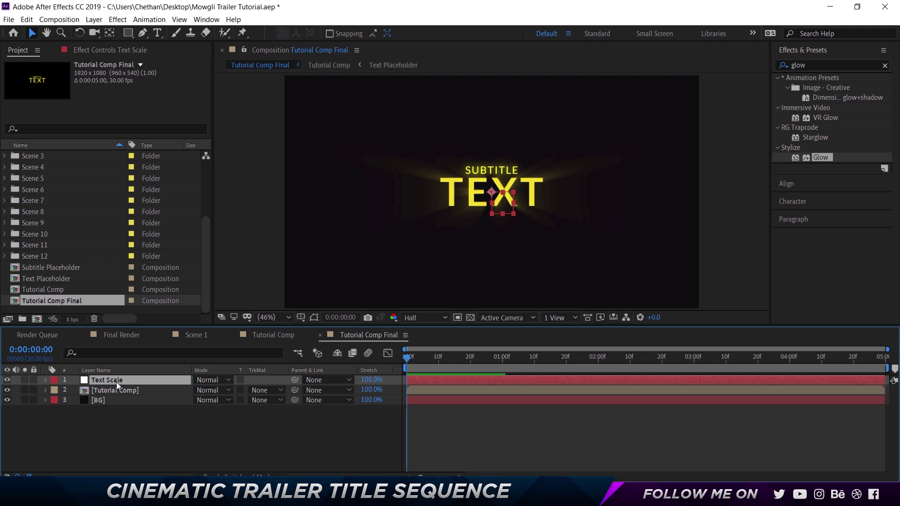
pyautogui.press('s')
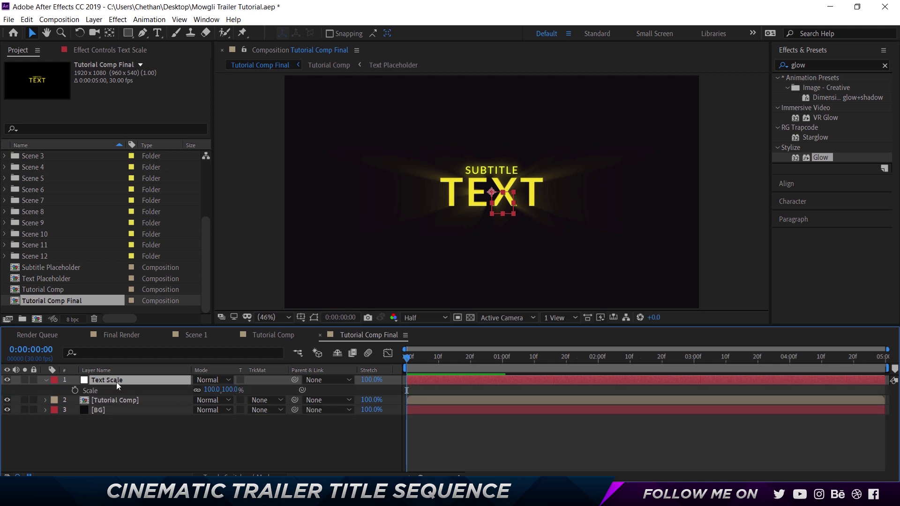
pyautogui.click(75, 391)
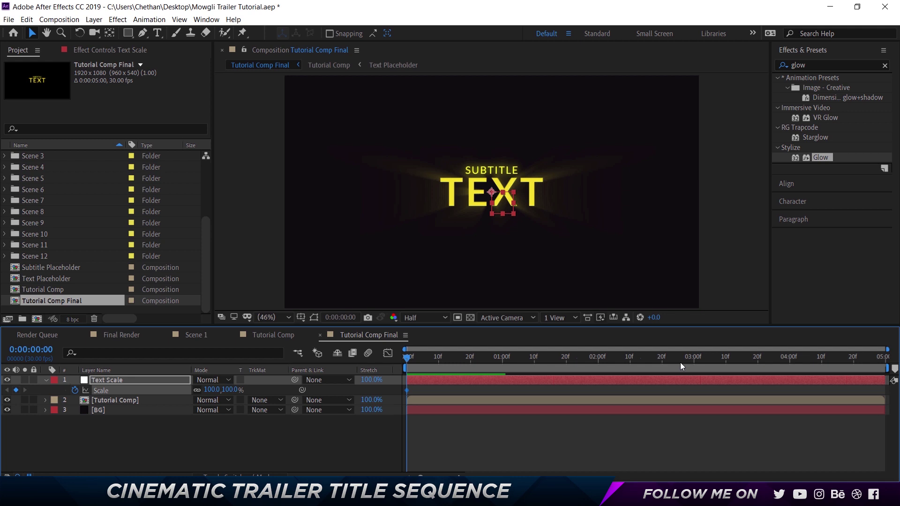
# Step: Add a Scale keyframe of 110% to the Text Scale null at 0:00:03:00
pyautogui.click(694, 358)
pyautogui.click(224, 390)
pyautogui.write('10')
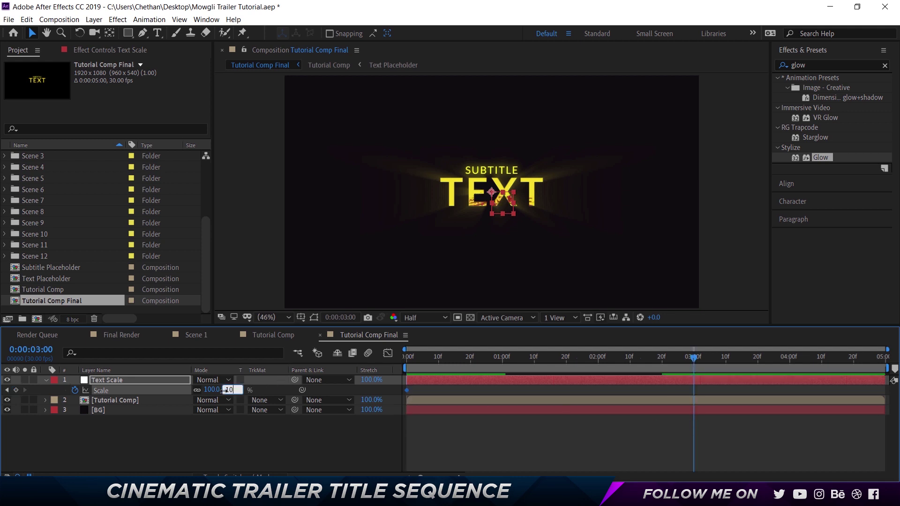
pyautogui.write('.0')
pyautogui.press('Return')
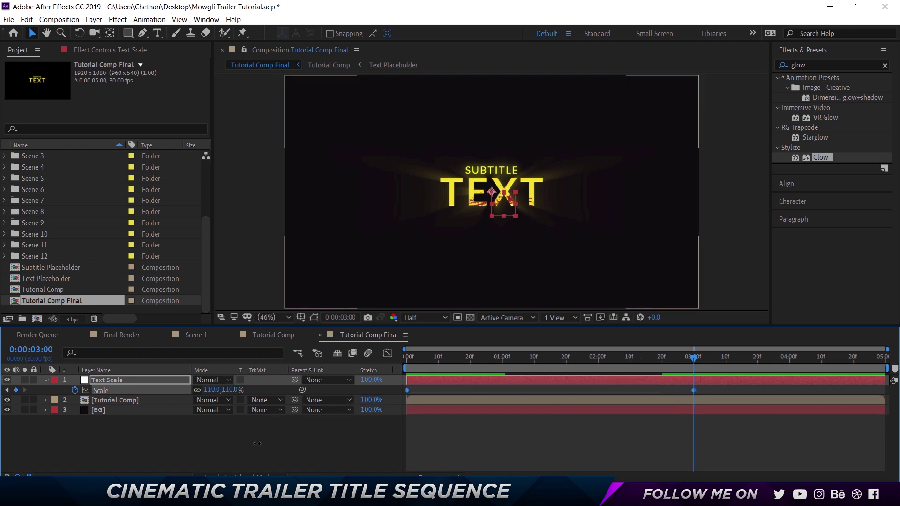
pyautogui.press('F2')
# Step: Parent the Tutorial Comp layer to the Text Scale null and preview the scaling from the start
pyautogui.press('Home')
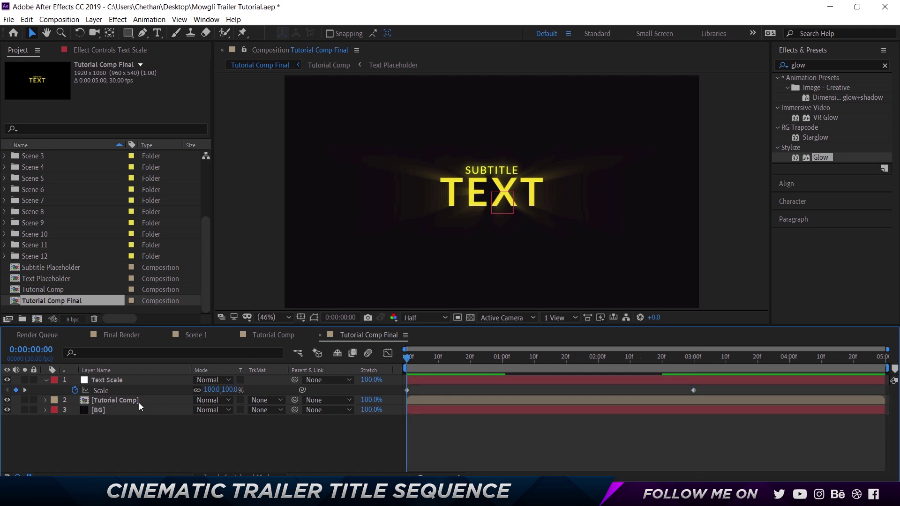
pyautogui.click(139, 403)
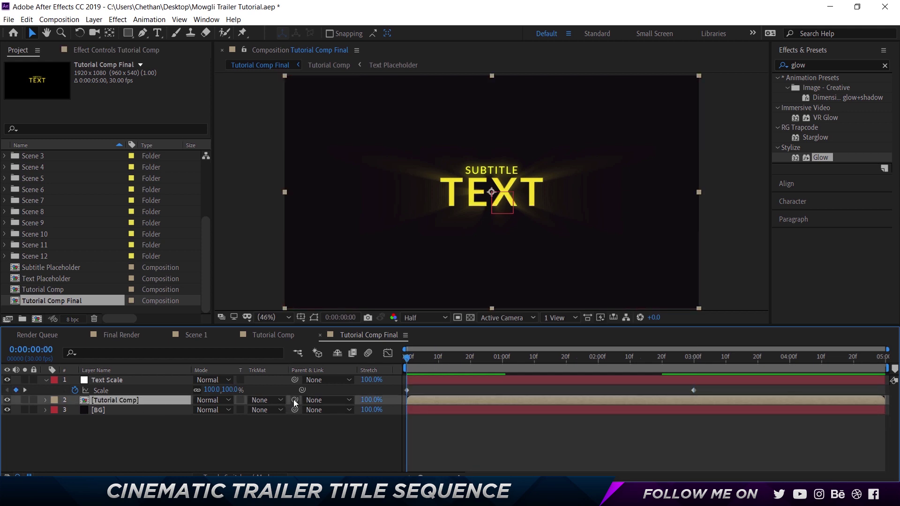
pyautogui.moveTo(295, 404); pyautogui.dragTo(118, 380)
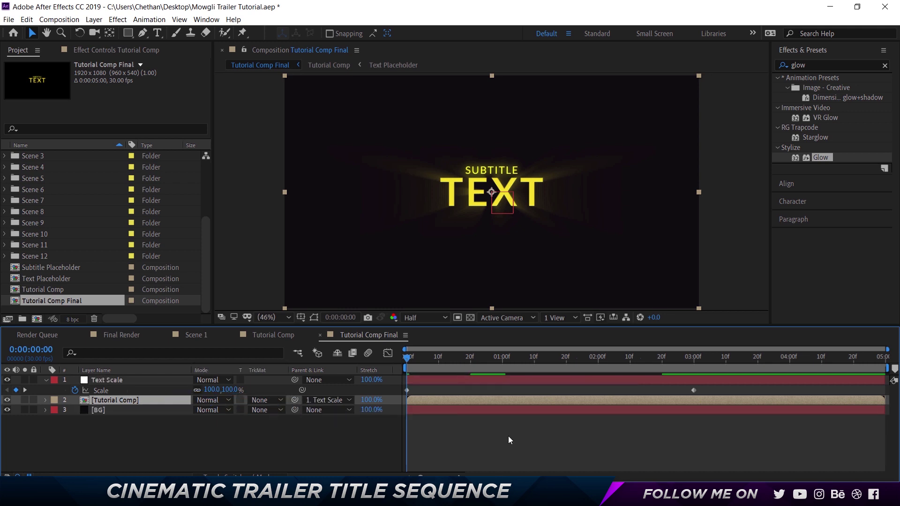
pyautogui.press('space')
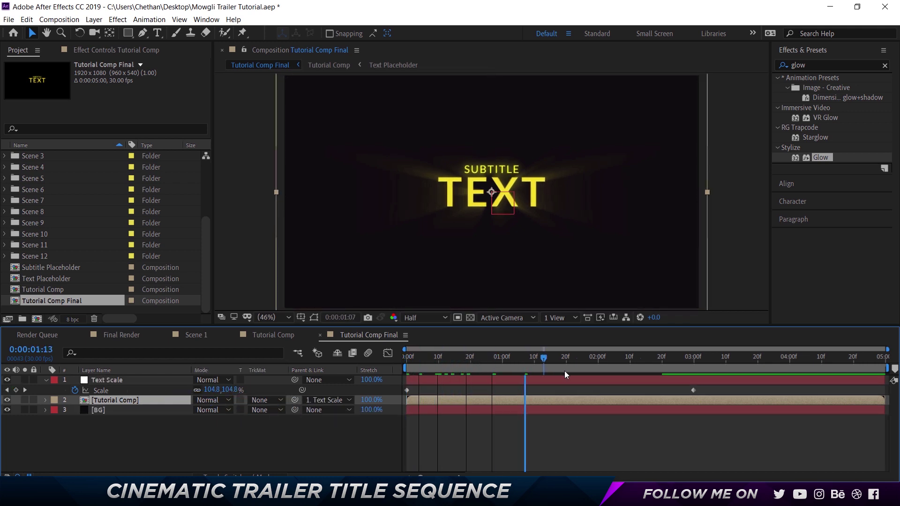
pyautogui.press('space')
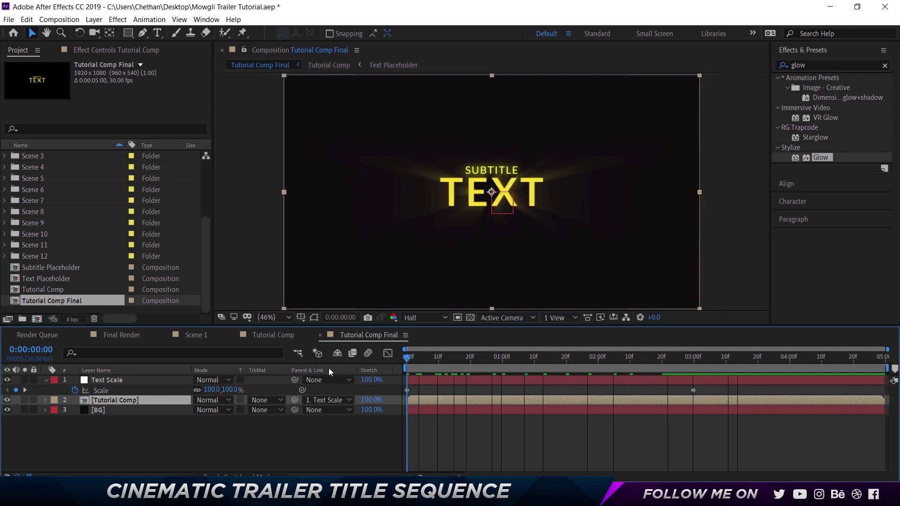
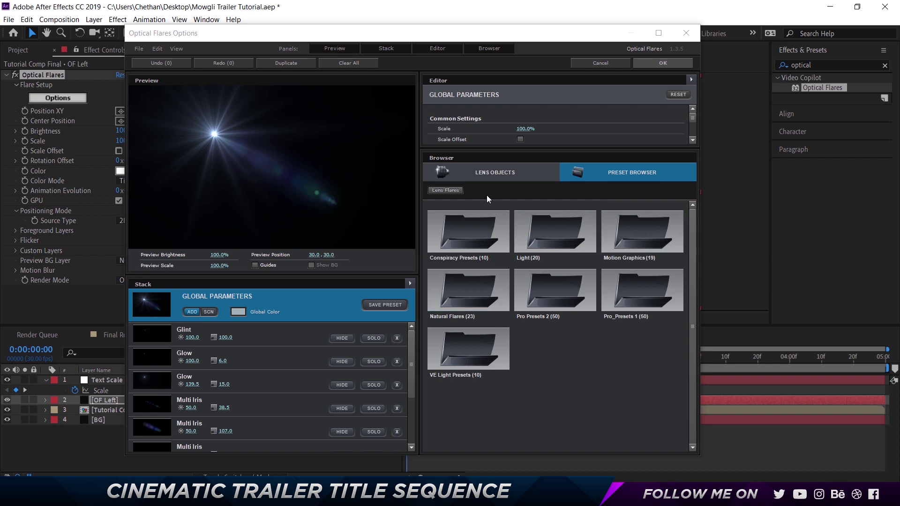
# Step: Browse the Conspiracy Presets and Pro Presets 2 folders for a suitable lens flare preset
pyautogui.click(487, 176)
pyautogui.click(622, 171)
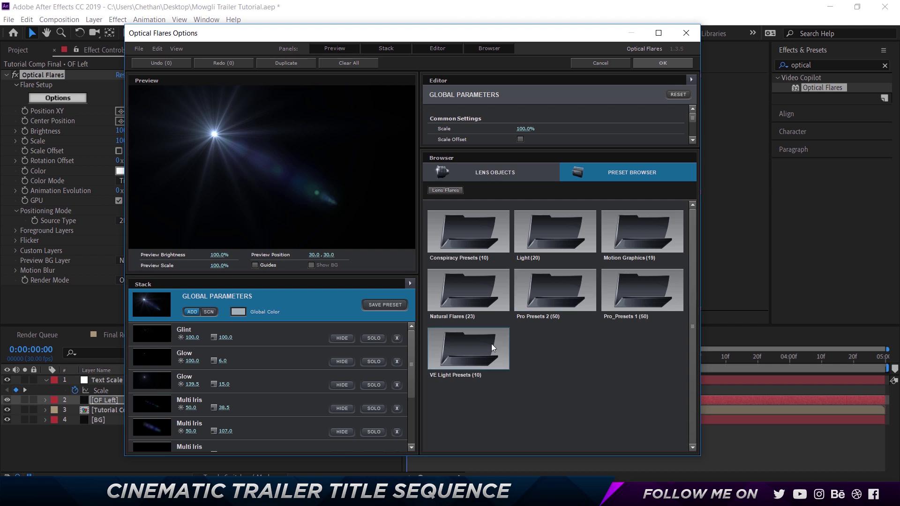
pyautogui.click(479, 237)
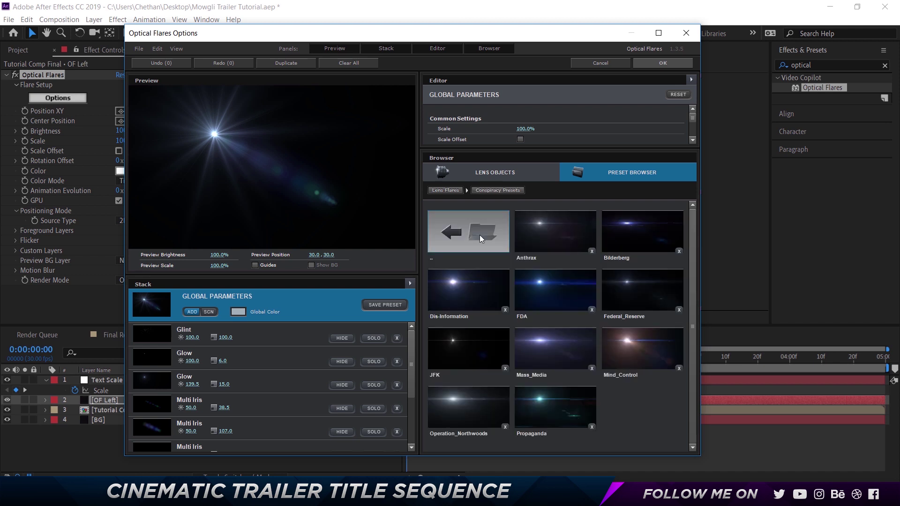
pyautogui.click(480, 234)
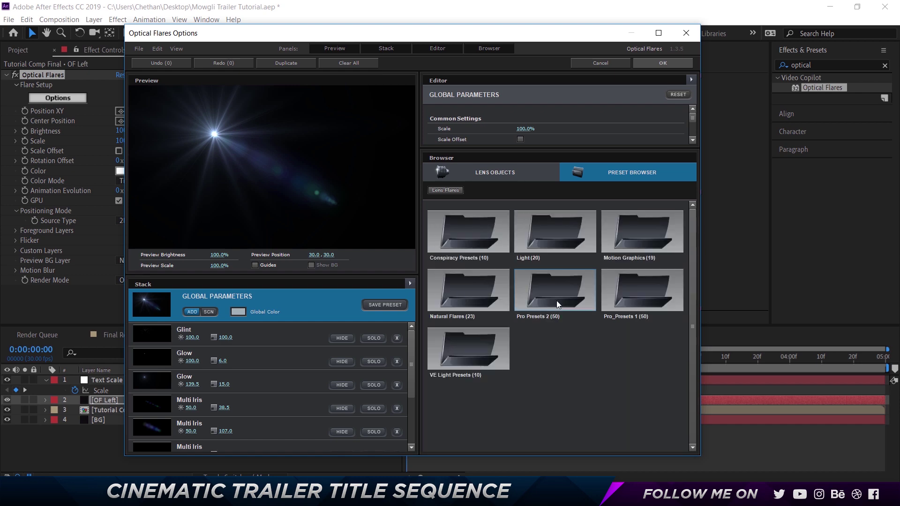
pyautogui.click(556, 300)
pyautogui.scroll(-5, 557, 328)
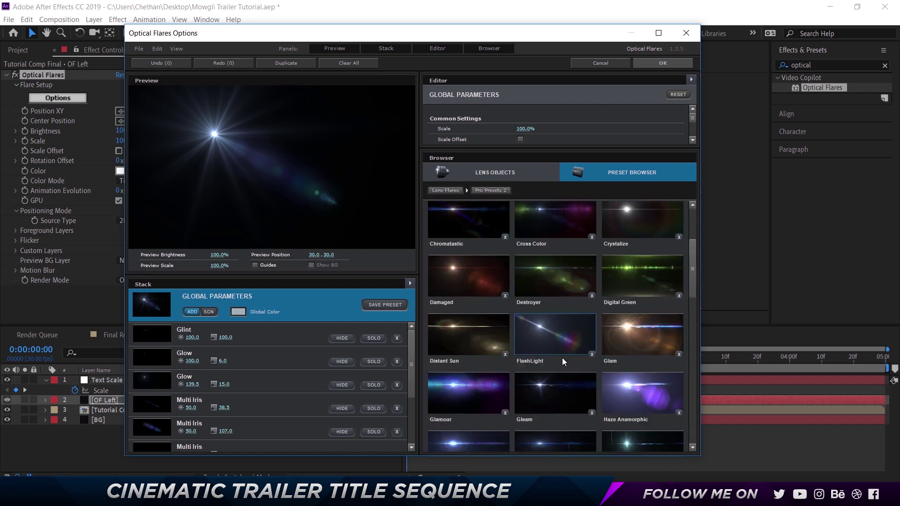
pyautogui.scroll(-3, 562, 360)
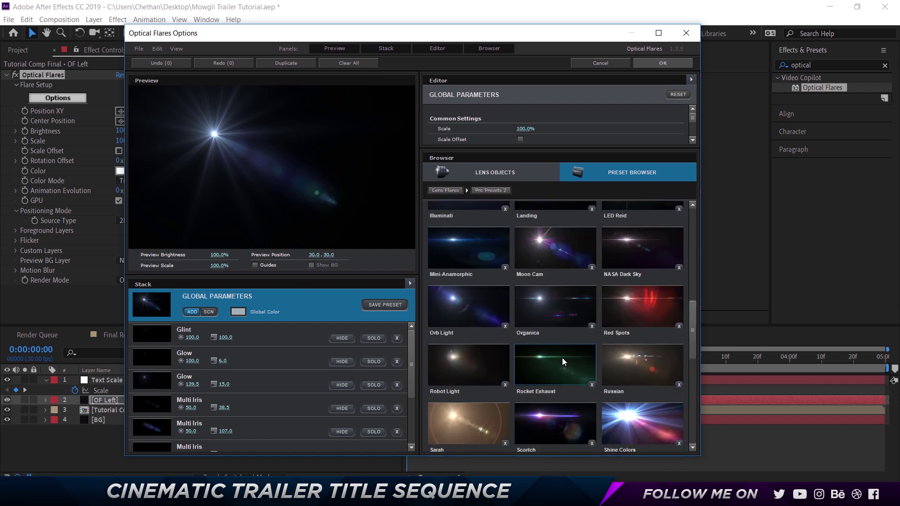
pyautogui.scroll(-3, 562, 361)
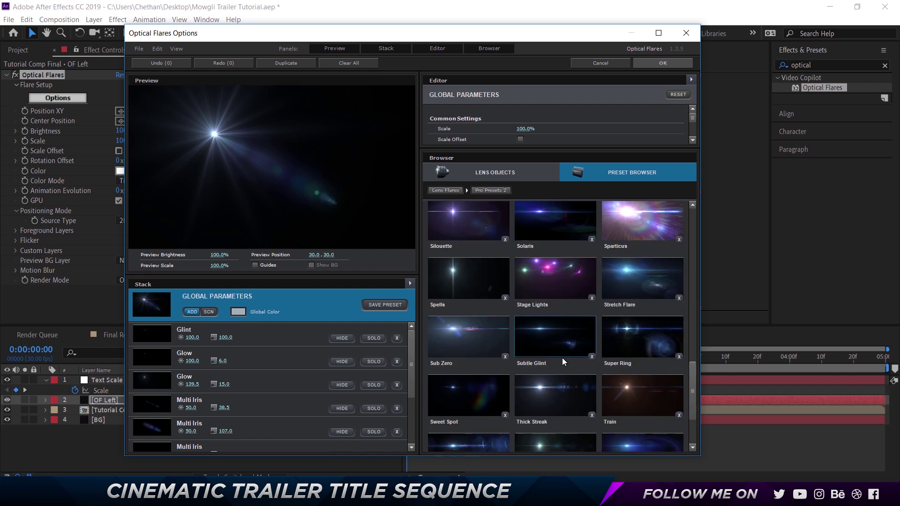
pyautogui.scroll(-3, 562, 361)
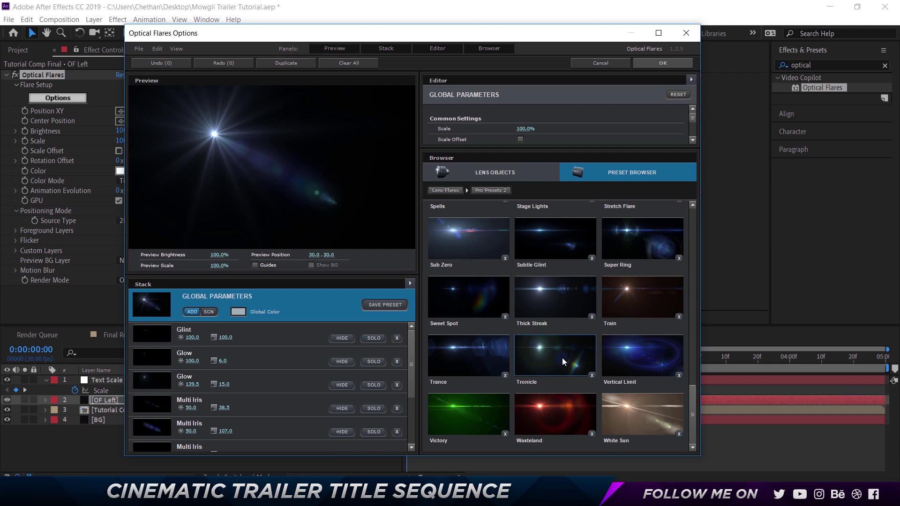
pyautogui.rightClick(561, 358)
# Step: Load the FDA flare from Conspiracy Presets, set its global color to purple D200FF and apply the flare setup
pyautogui.click(480, 237)
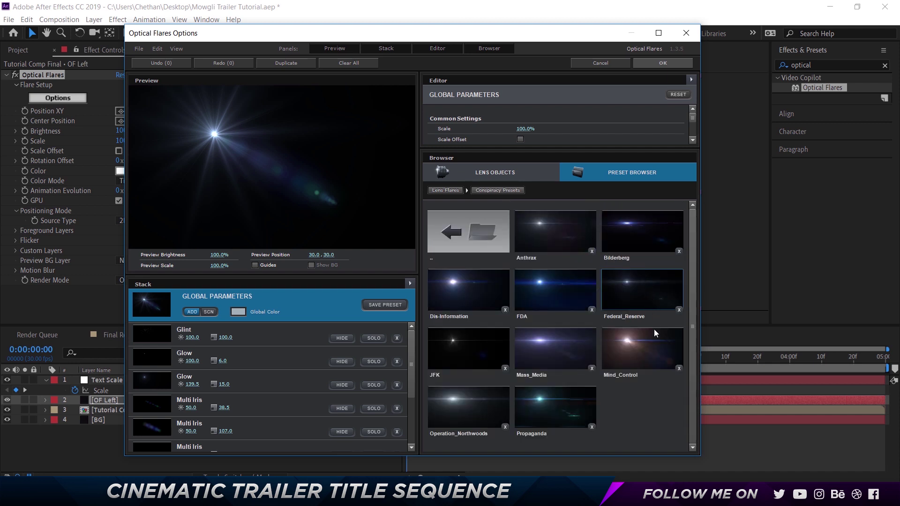
pyautogui.click(563, 284)
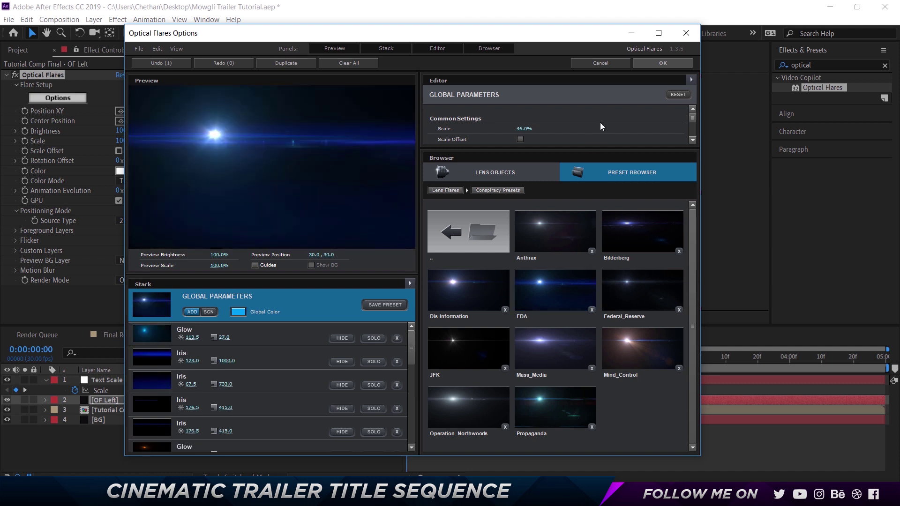
pyautogui.click(240, 312)
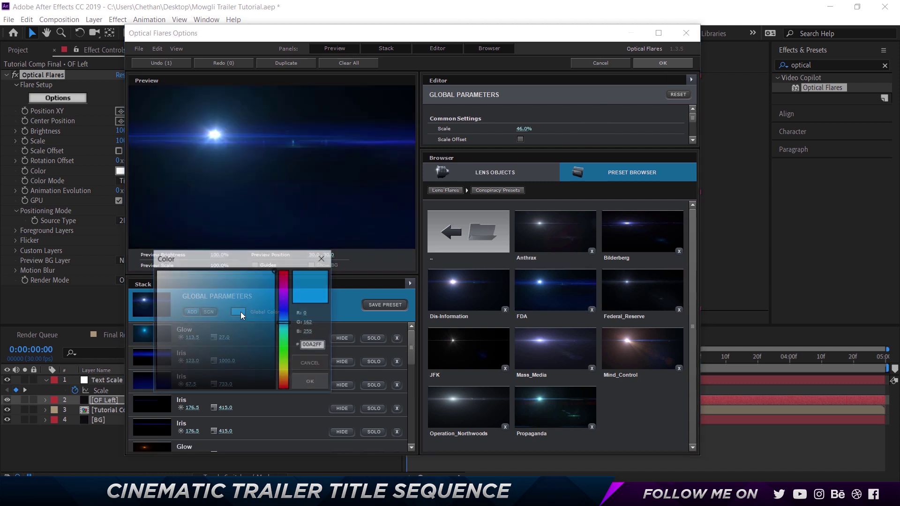
pyautogui.moveTo(285, 310); pyautogui.dragTo(283, 293)
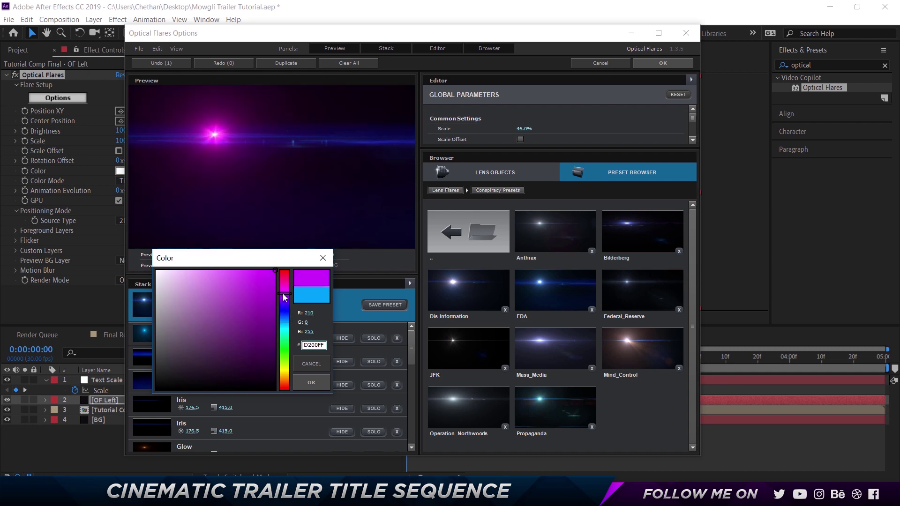
pyautogui.click(311, 382)
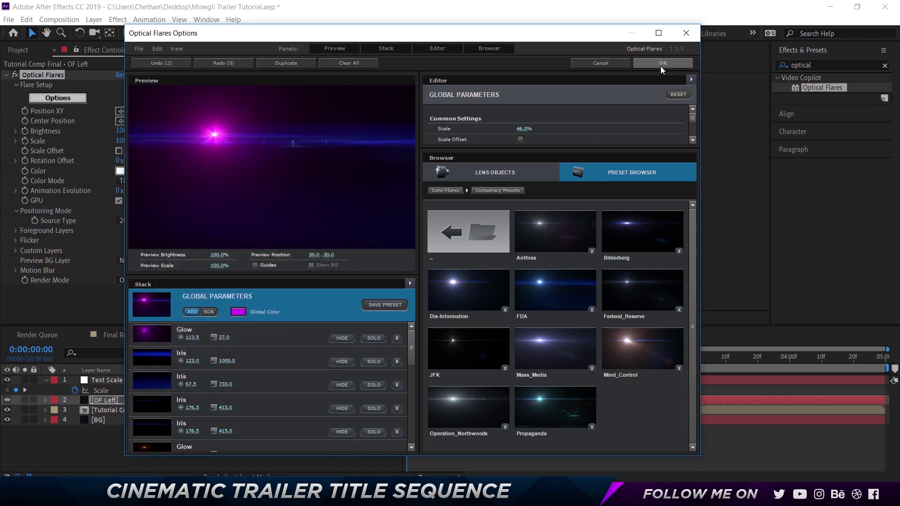
pyautogui.click(661, 63)
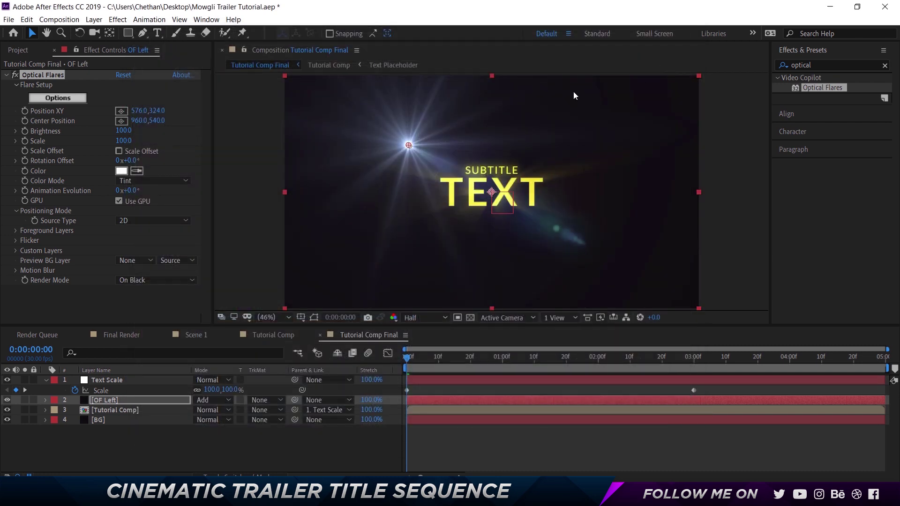
# Step: Set the Optical Flares tint color on the OF Left layer to purple AB00CB
pyautogui.click(120, 172)
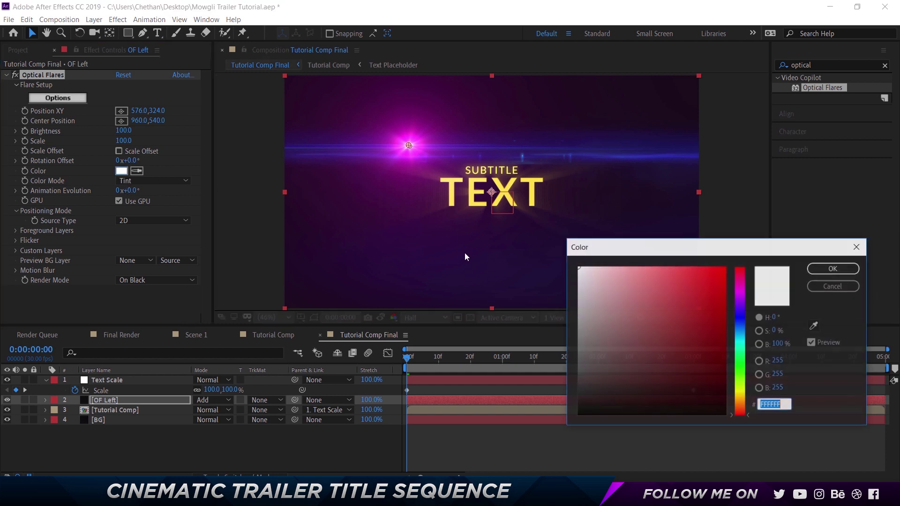
pyautogui.click(740, 306)
pyautogui.moveTo(740, 305); pyautogui.dragTo(741, 291)
pyautogui.click(725, 297)
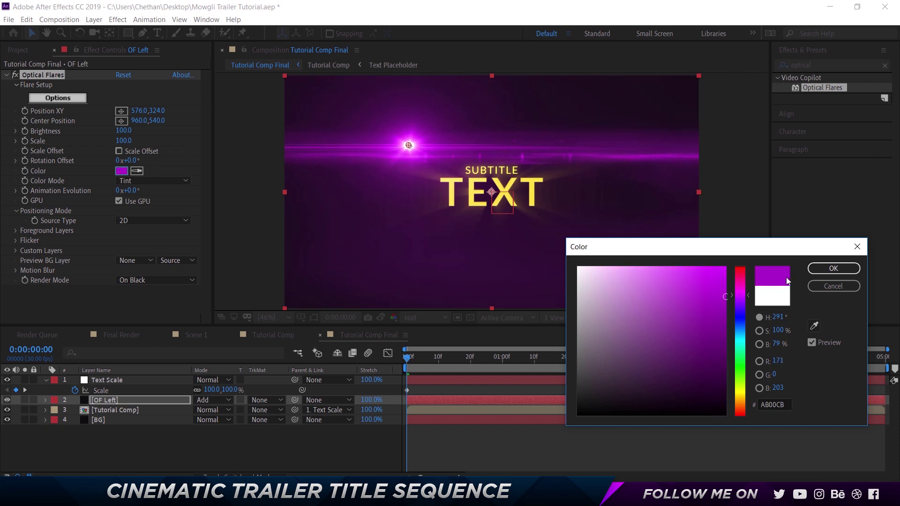
pyautogui.click(833, 268)
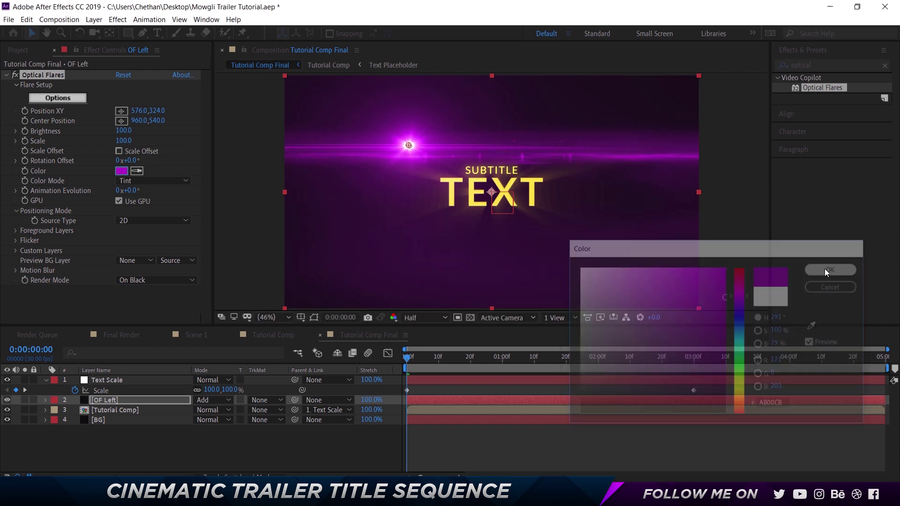
# Step: Reopen the Optical Flares setup and add a Glint lens object to the flare
pyautogui.click(73, 100)
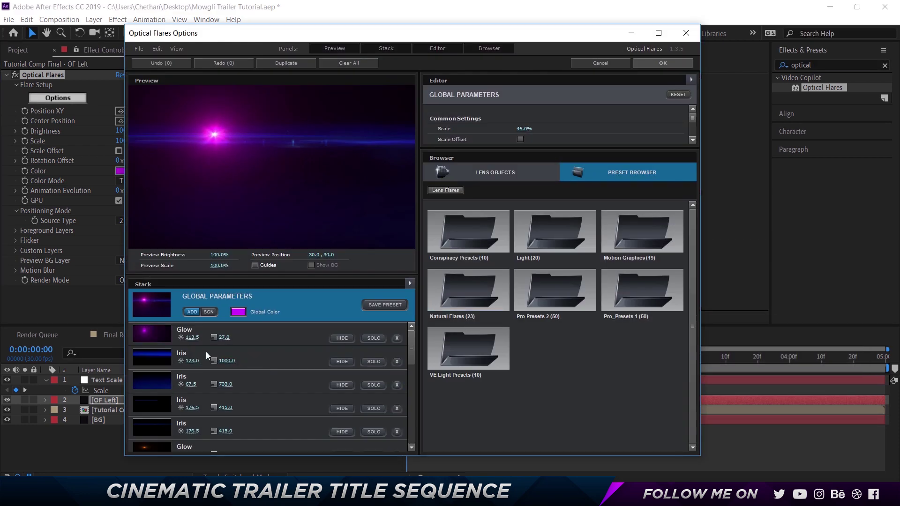
pyautogui.click(503, 182)
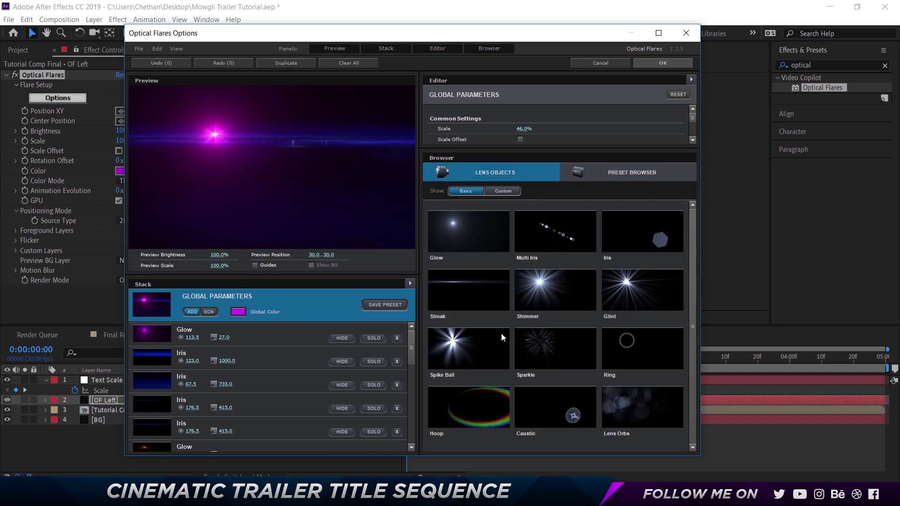
pyautogui.click(623, 293)
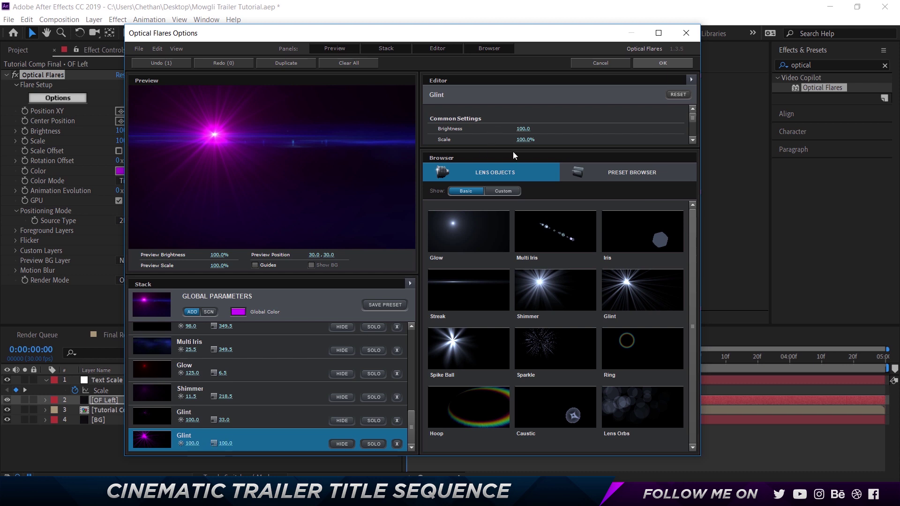
# Step: Set the new Glint's Complexity to 102, Thickness to 79% and Spacing Random to 79.5%
pyautogui.moveTo(511, 148); pyautogui.dragTo(511, 305)
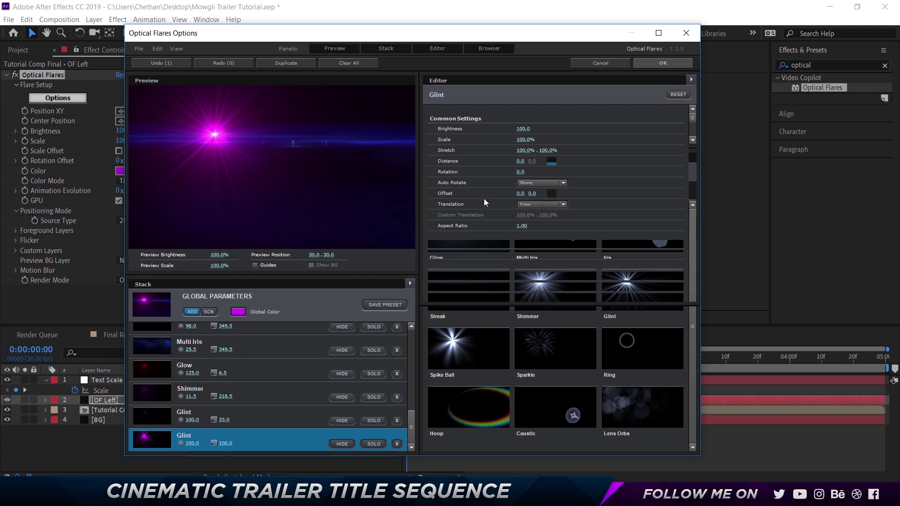
pyautogui.scroll(-4, 520, 225)
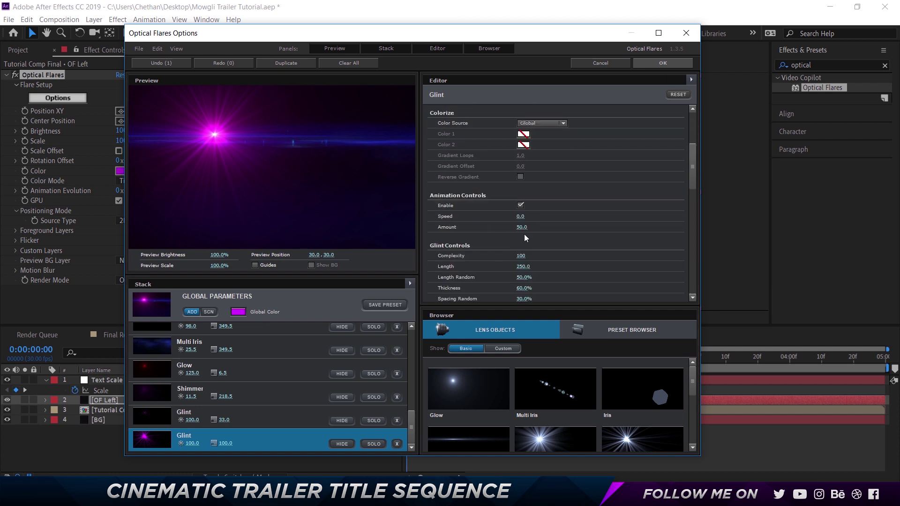
pyautogui.moveTo(524, 287); pyautogui.dragTo(568, 298)
pyautogui.moveTo(521, 255)
pyautogui.mouseDown()
pyautogui.moveTo(553, 256)
pyautogui.moveTo(531, 257)
pyautogui.mouseUp()
pyautogui.scroll(-5, 550, 272)
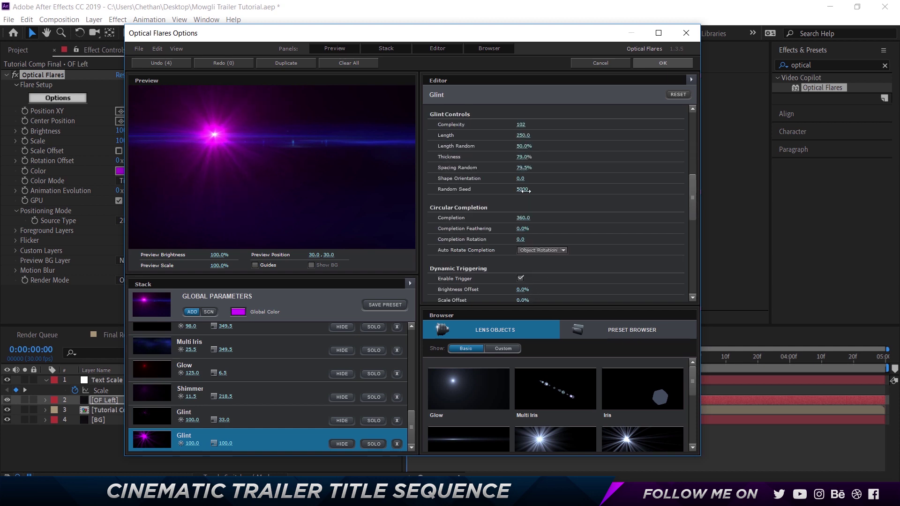
# Step: Set the Glint's Shape Orientation to 112.5, adjust its circular completion, feathering and rotation, and apply the flare setup
pyautogui.moveTo(522, 179); pyautogui.dragTo(625, 177)
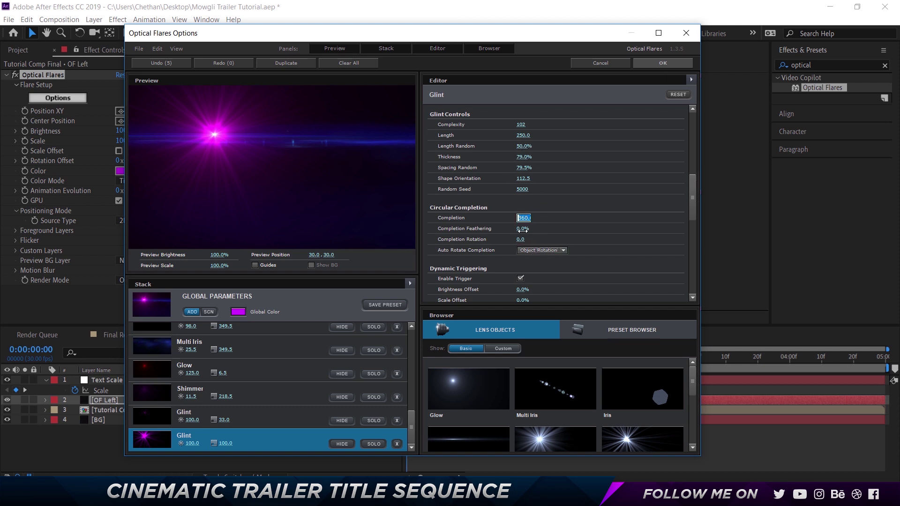
pyautogui.moveTo(521, 229); pyautogui.dragTo(645, 228)
pyautogui.moveTo(522, 219); pyautogui.dragTo(426, 215)
pyautogui.moveTo(549, 216); pyautogui.dragTo(575, 216)
pyautogui.moveTo(521, 239); pyautogui.dragTo(590, 237)
pyautogui.click(679, 61)
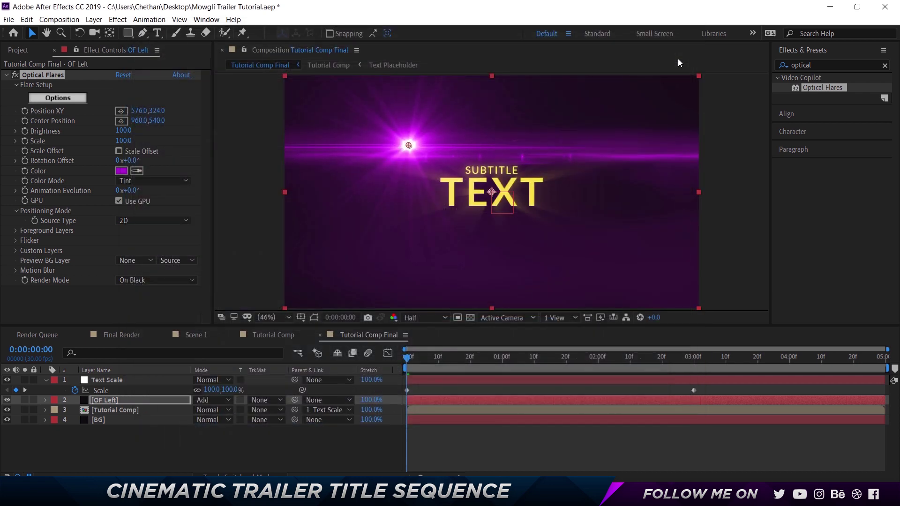
# Step: Move the flare just outside the frame's left edge at text height, at about -43.3, 519.6
pyautogui.moveTo(407, 146); pyautogui.dragTo(273, 189)
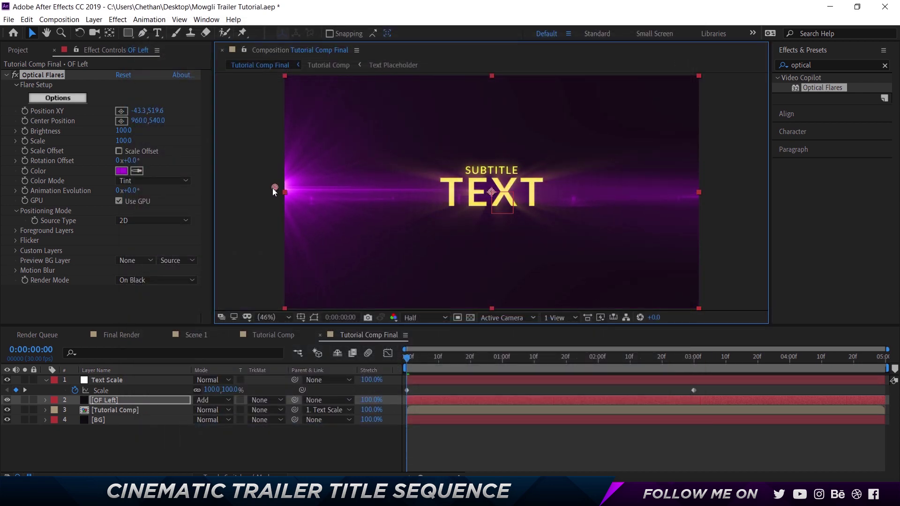
# Step: Set the opacity of the Text Placeholder Blur layer in Tutorial Comp to 20%
pyautogui.click(273, 334)
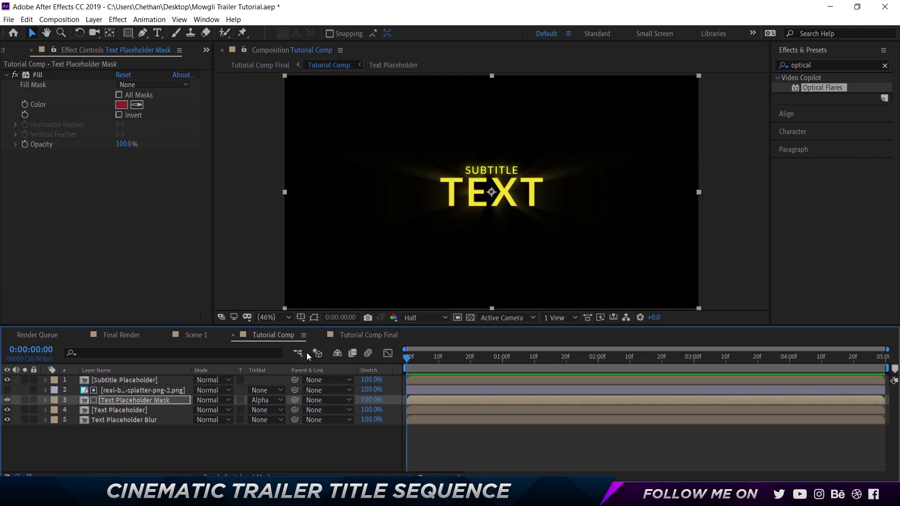
pyautogui.click(144, 408)
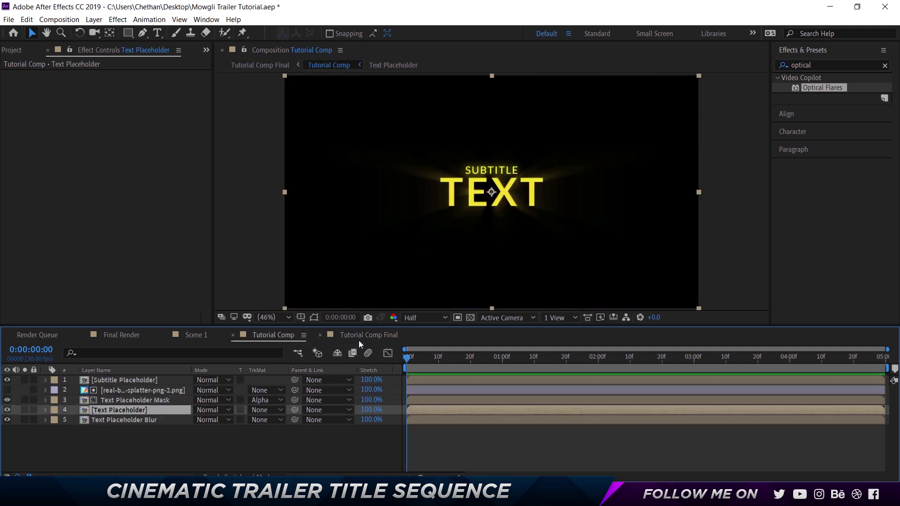
pyautogui.click(359, 336)
pyautogui.click(125, 412)
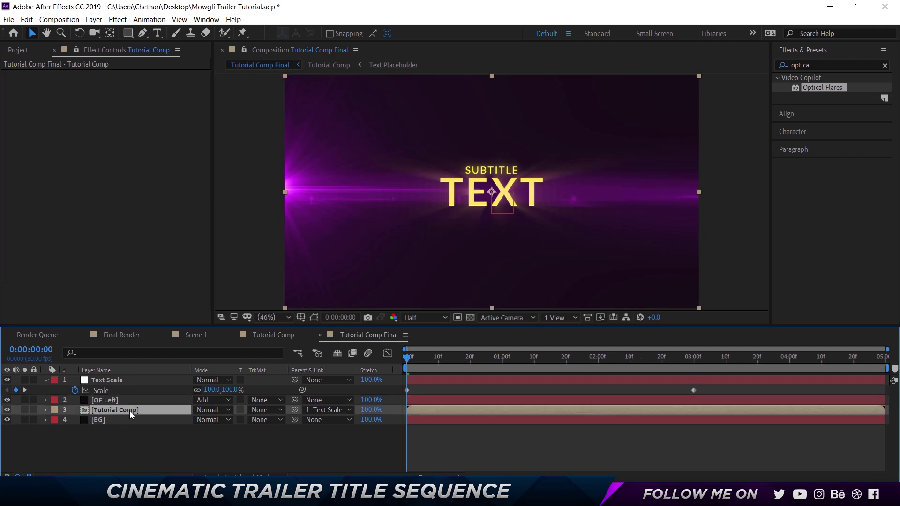
pyautogui.doubleClick(130, 411)
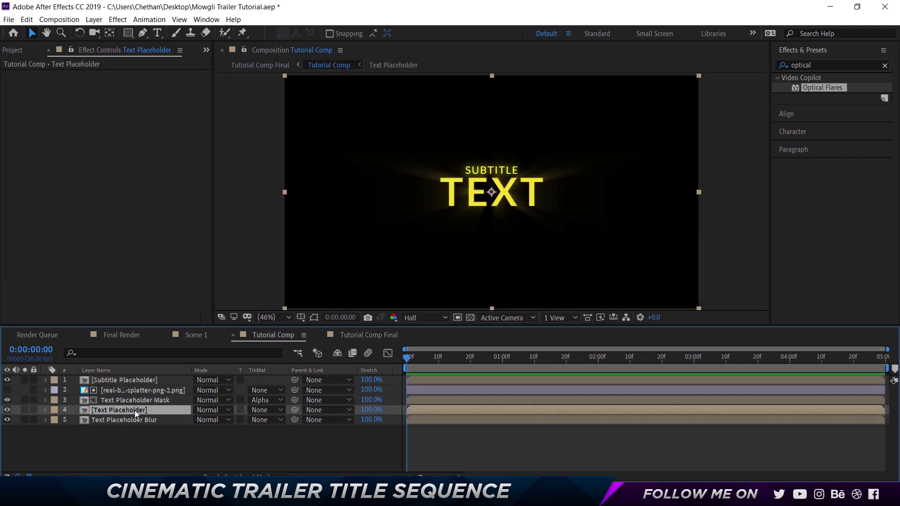
pyautogui.click(135, 420)
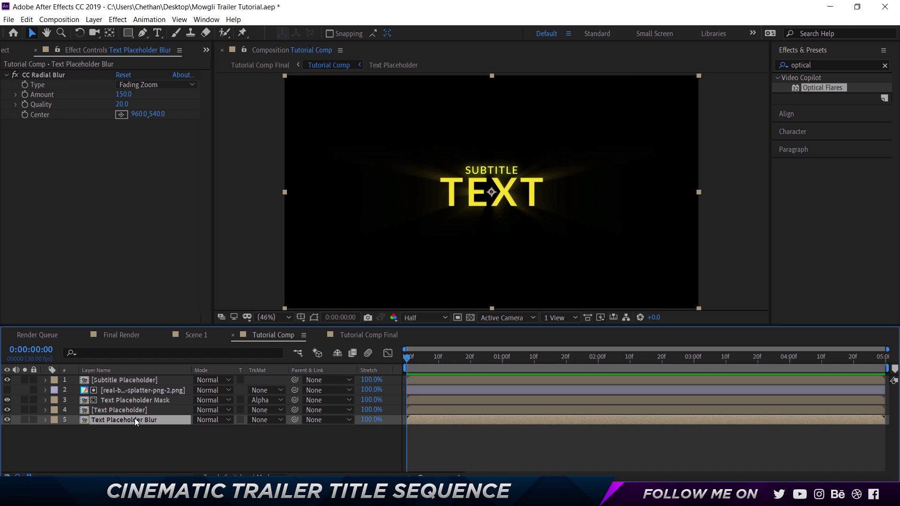
pyautogui.press('t')
pyautogui.click(200, 430)
pyautogui.write('20')
pyautogui.press('Return')
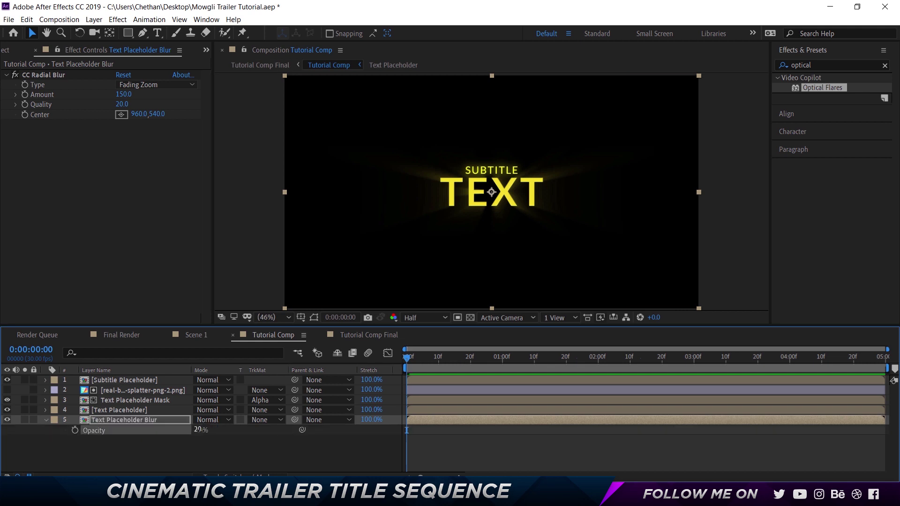
# Step: Set the CC Radial Blur Quality to 30 and Amount to 100 on the Text Placeholder Blur layer
pyautogui.click(121, 104)
pyautogui.write('30')
pyautogui.press('Return')
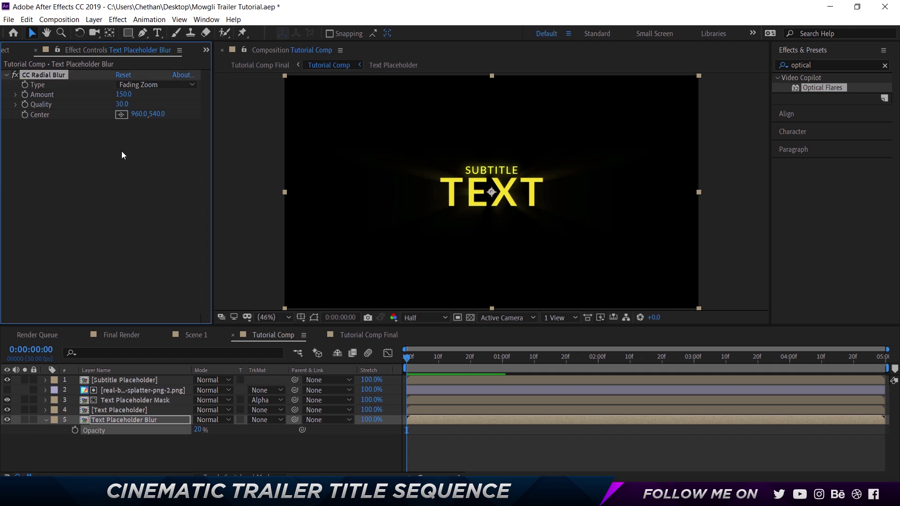
pyautogui.click(125, 94)
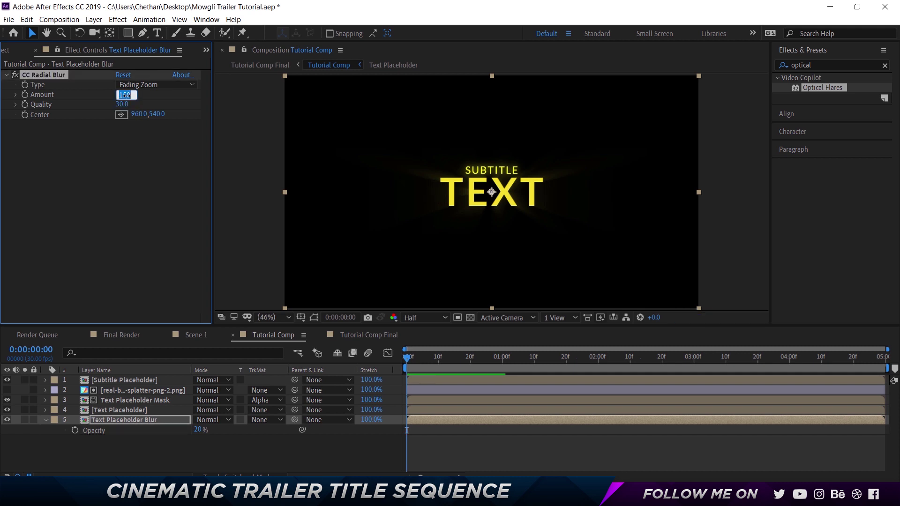
pyautogui.write('100')
pyautogui.press('Return')
# Step: In Tutorial Comp Final, set the OF Left flare's global Aspect Ratio to 1.75 and apply the flare setup
pyautogui.click(344, 337)
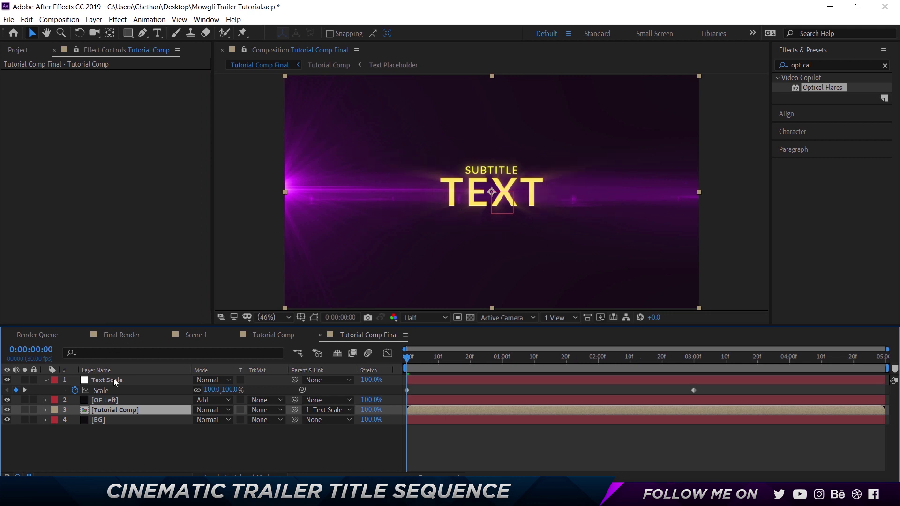
pyautogui.click(118, 399)
pyautogui.click(72, 98)
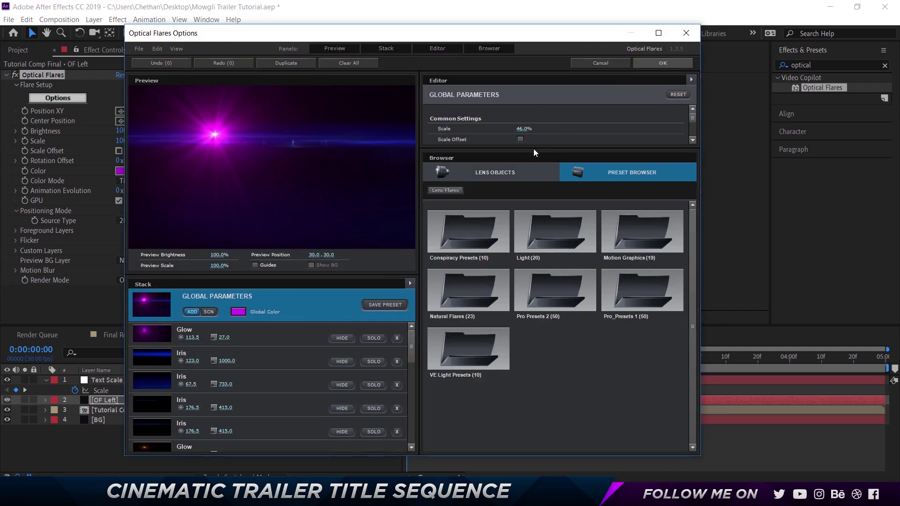
pyautogui.moveTo(519, 207)
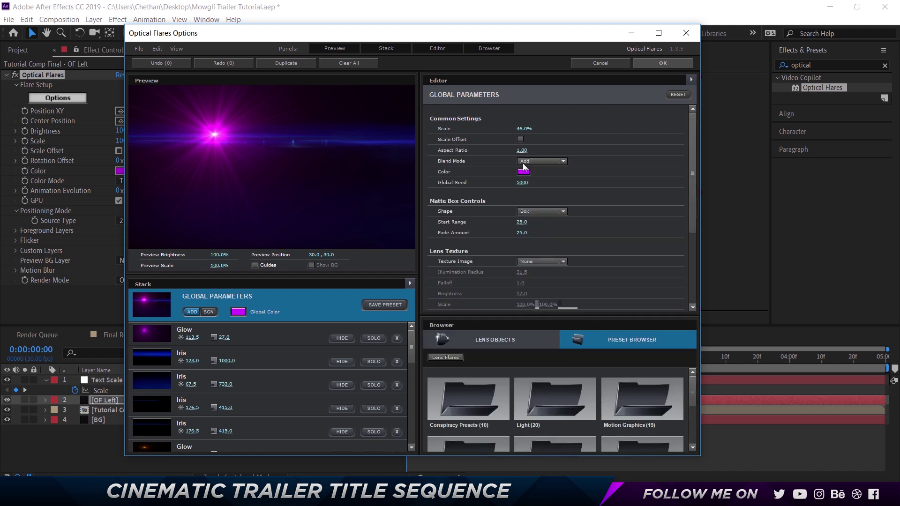
pyautogui.moveTo(521, 150); pyautogui.dragTo(541, 162)
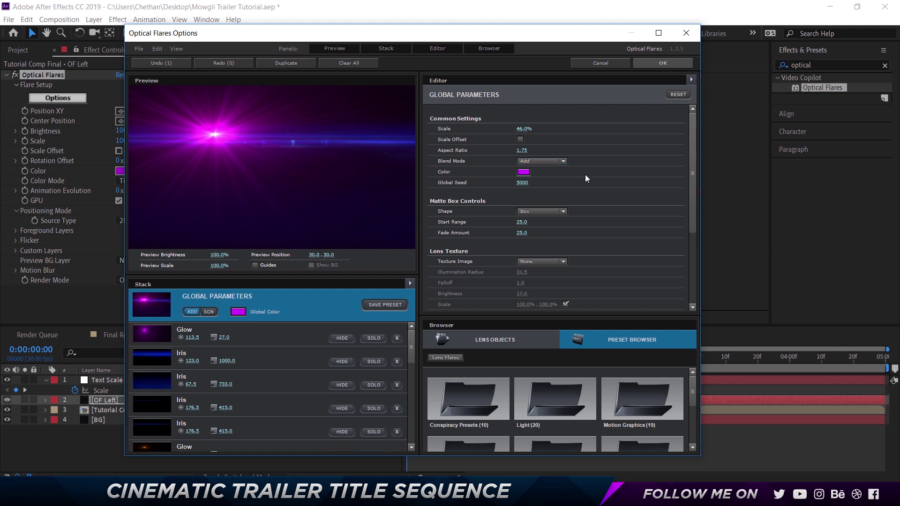
pyautogui.scroll(-2, 585, 175)
pyautogui.scroll(-2, 585, 178)
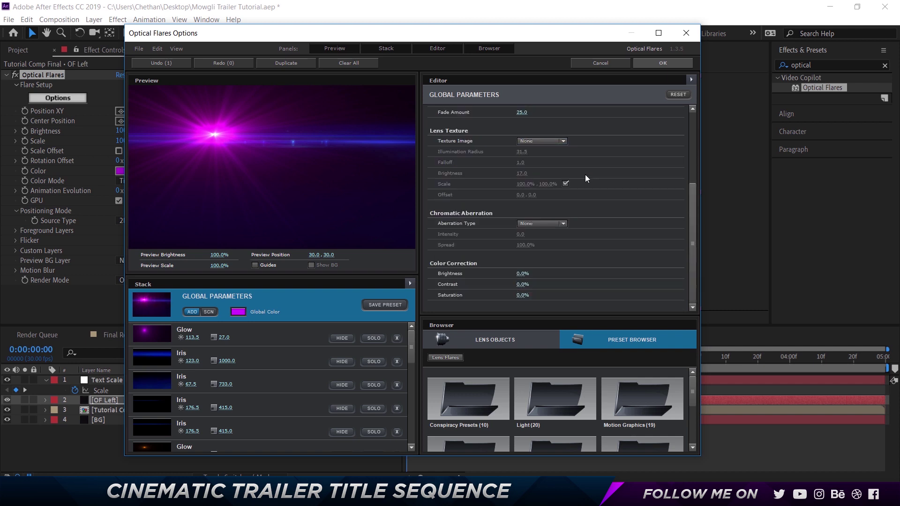
pyautogui.scroll(4, 583, 282)
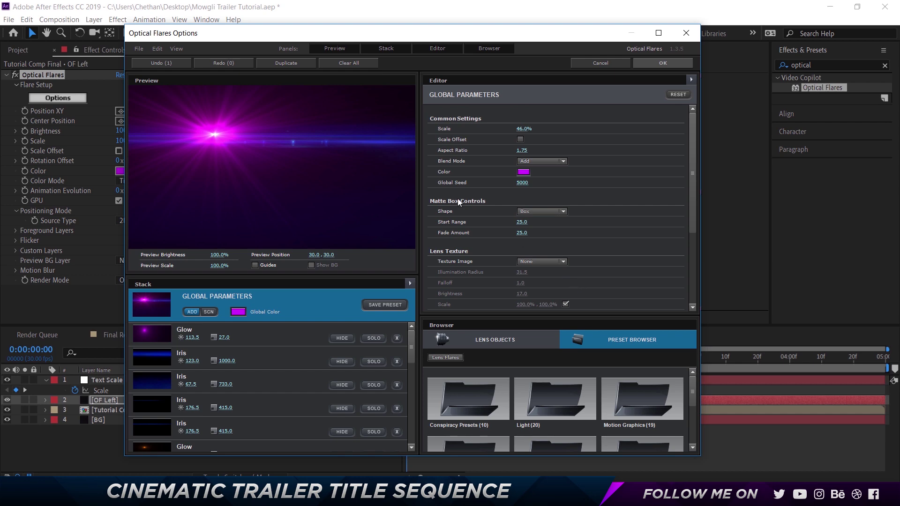
pyautogui.click(662, 63)
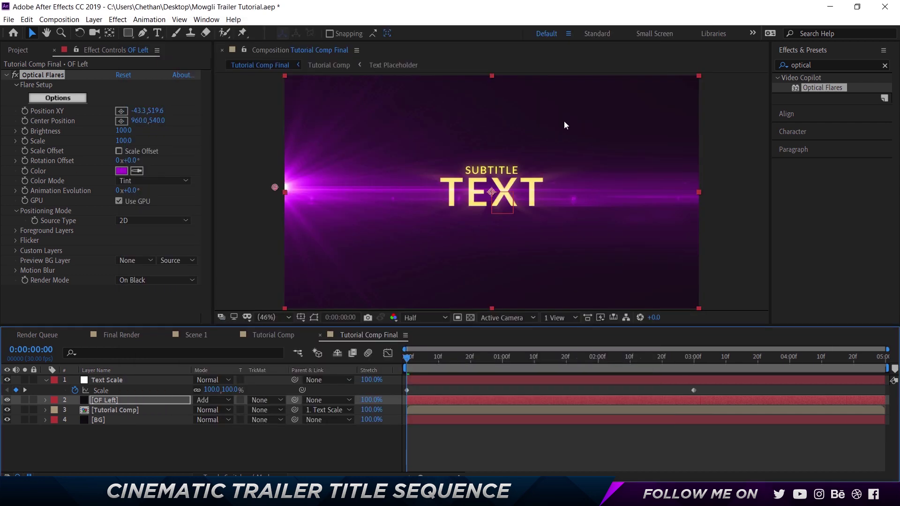
# Step: Find the Fast Box Blur effect and apply it to the OF Left layer
pyautogui.doubleClick(804, 64)
pyautogui.write('fast')
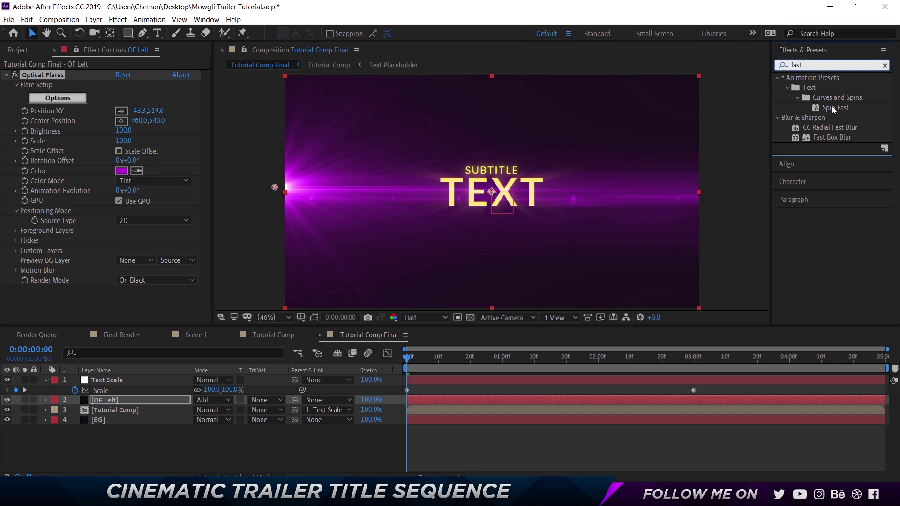
pyautogui.write('gau')
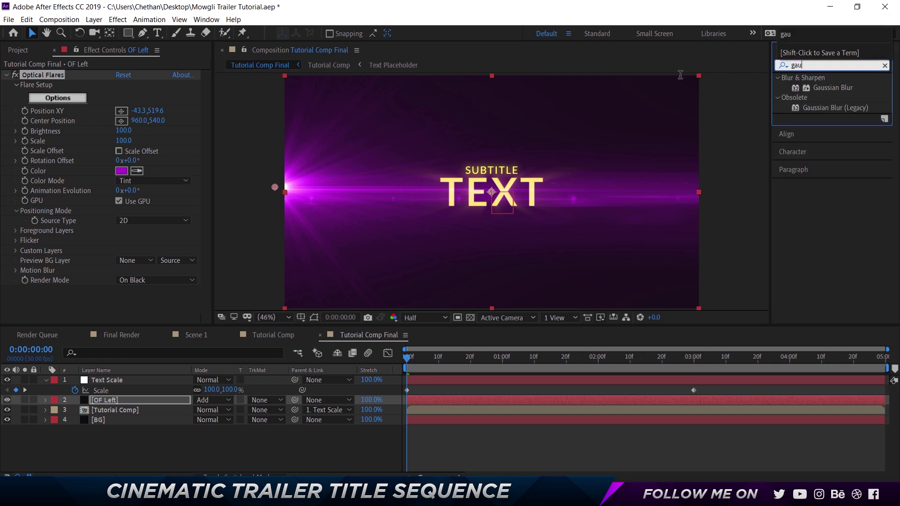
pyautogui.doubleClick(807, 62)
pyautogui.write('fas')
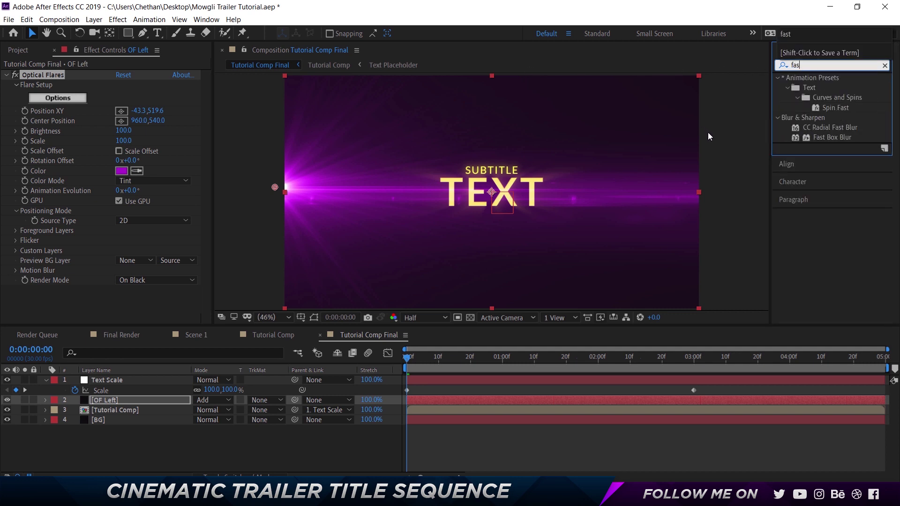
pyautogui.doubleClick(825, 136)
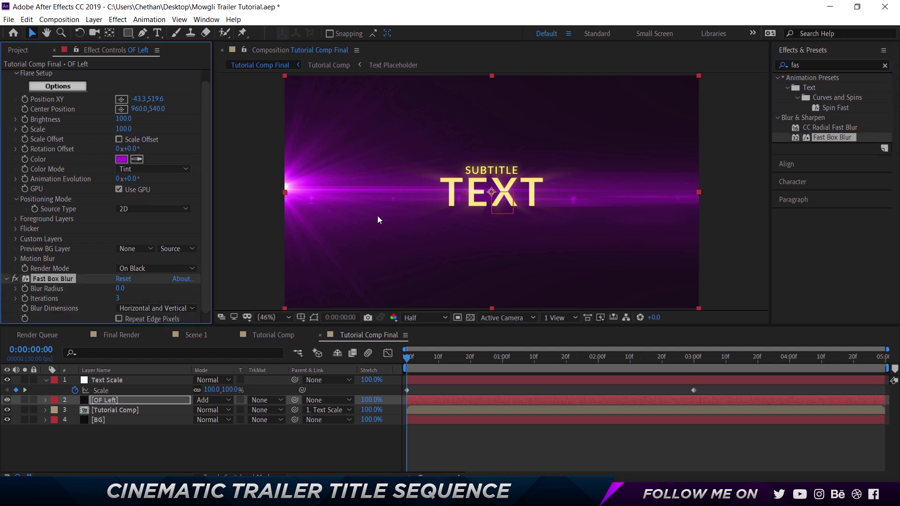
# Step: Enable Repeat Edge Pixels for the Fast Box Blur on OF Left and set its Blur Radius to 2
pyautogui.click(118, 288)
pyautogui.write('10')
pyautogui.press('Return')
pyautogui.click(118, 319)
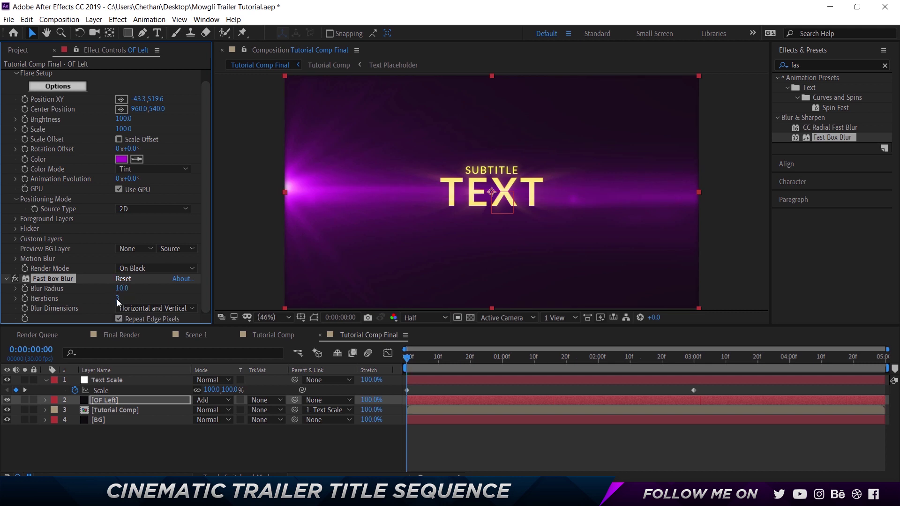
pyautogui.click(121, 289)
pyautogui.write('5')
pyautogui.press('Return')
pyautogui.click(121, 289)
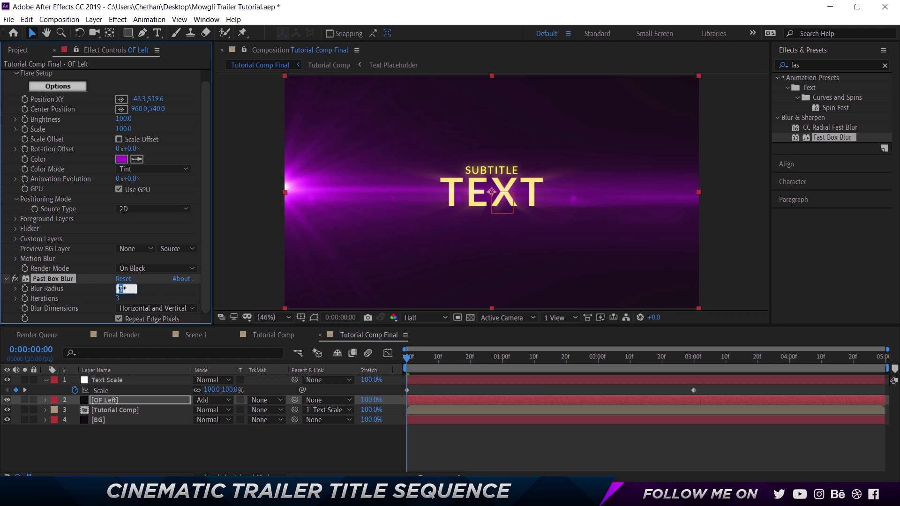
pyautogui.press('Return')
# Step: Lower the OF Left flare slightly, just outside the frame's left edge, to about -41.1, 545.6
pyautogui.scroll(1, 51, 82)
pyautogui.click(42, 75)
pyautogui.moveTo(275, 188); pyautogui.dragTo(276, 194)
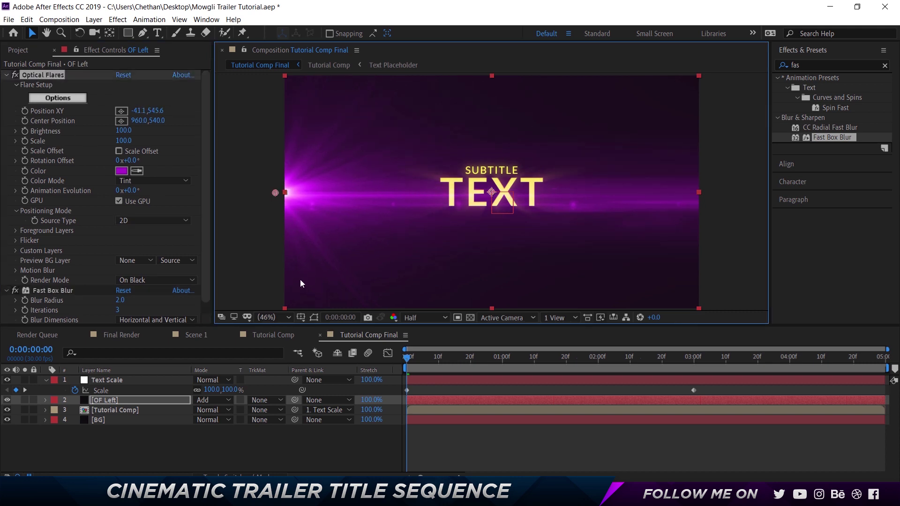
# Step: Create a new black comp-size solid named OF Right directly above the OF Left layer
pyautogui.click(106, 400)
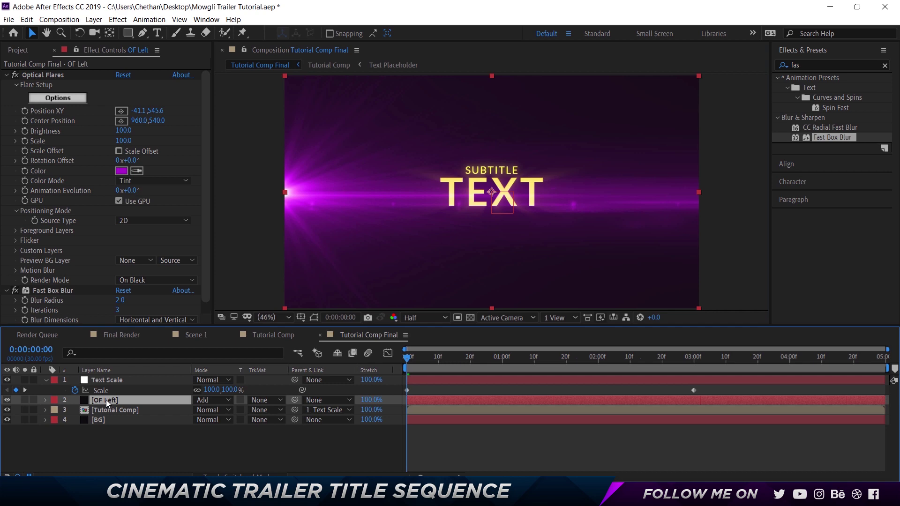
pyautogui.rightClick(136, 450)
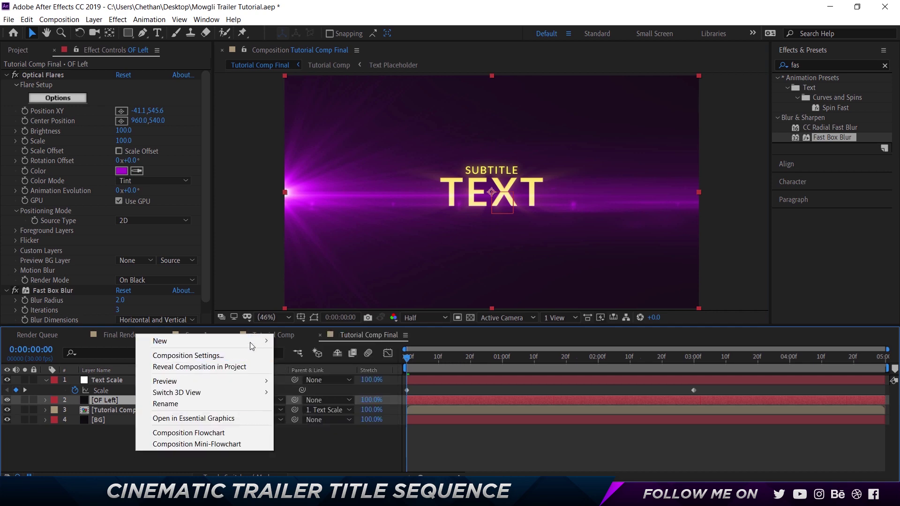
pyautogui.moveTo(251, 347)
pyautogui.click(310, 365)
pyautogui.write('OF')
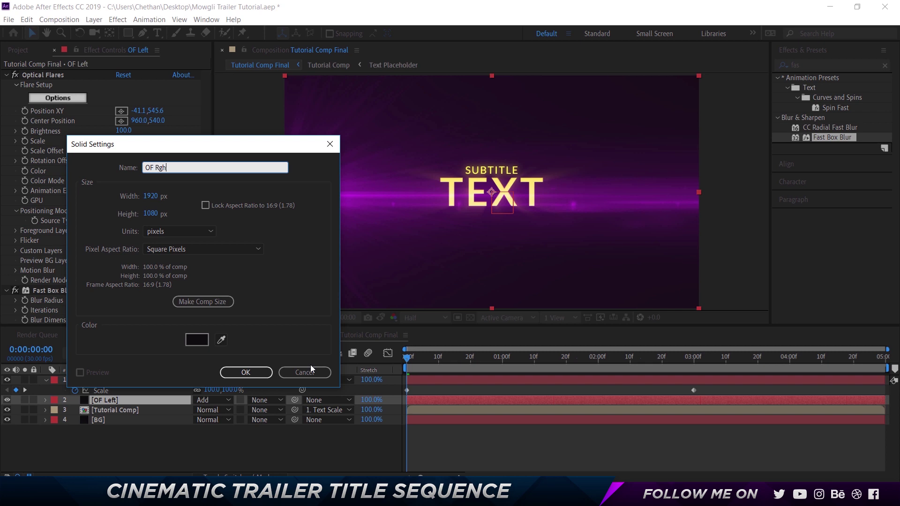
pyautogui.write(' Right')
pyautogui.press('Return')
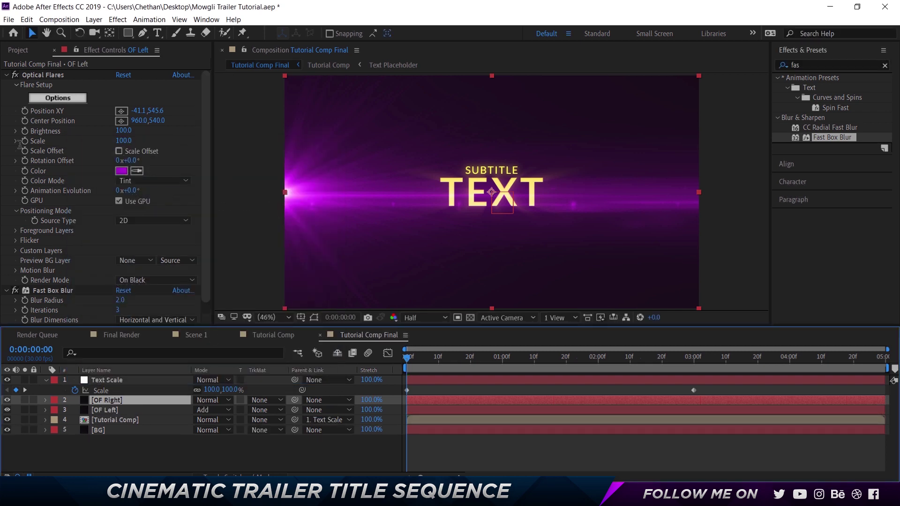
# Step: Find the Optical Flares effect and apply it to the OF Right layer
pyautogui.click(819, 65)
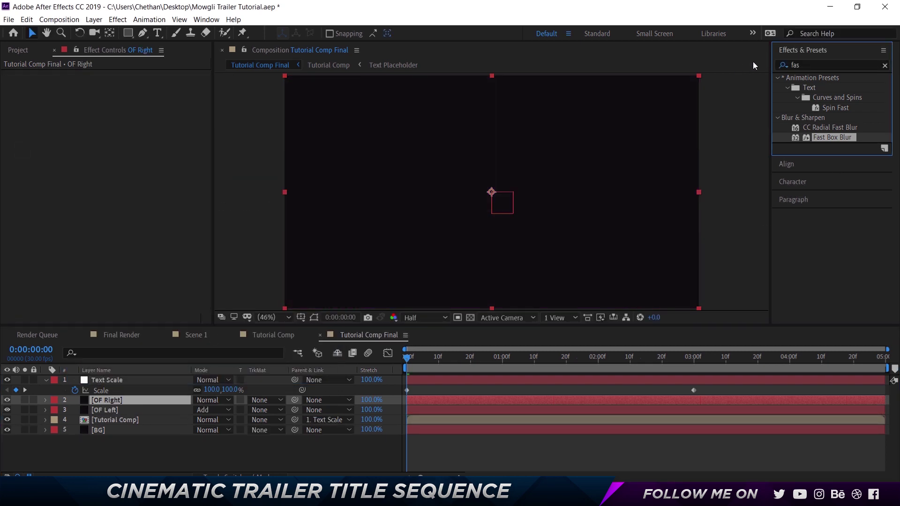
pyautogui.press('BackSpace')
pyautogui.press('BackSpace')
pyautogui.press('BackSpace')
pyautogui.write('optic')
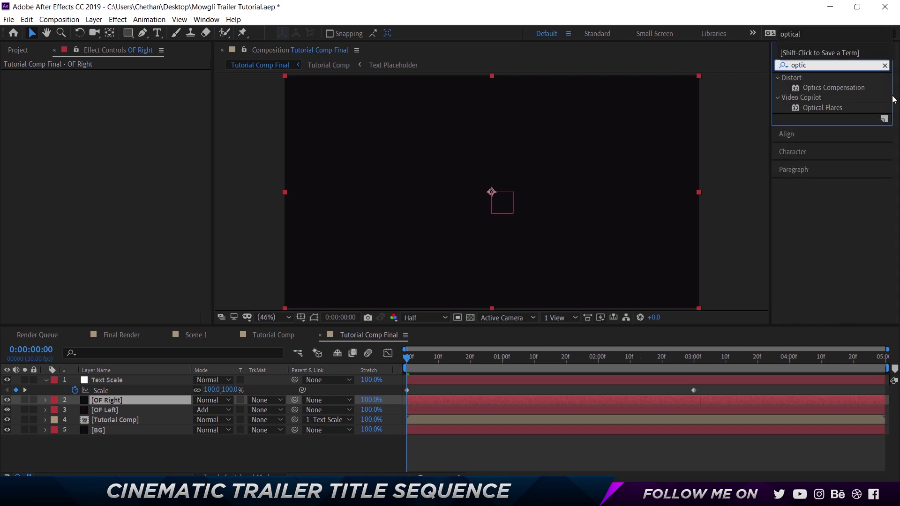
pyautogui.doubleClick(822, 108)
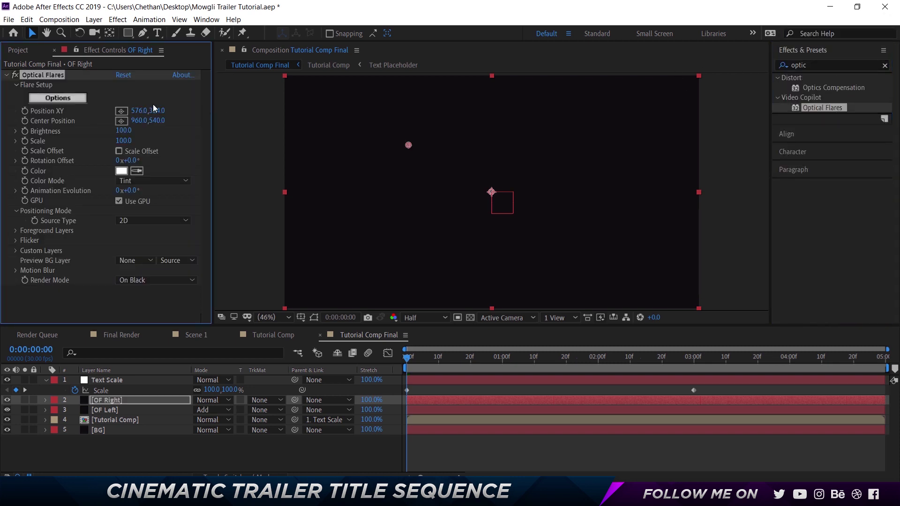
# Step: Set the blending mode of the OF Right layer to Add
pyautogui.click(212, 400)
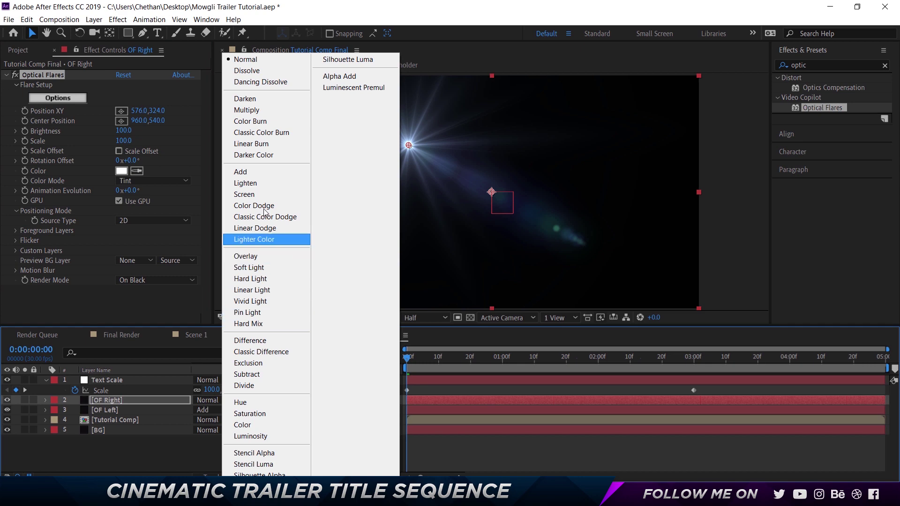
pyautogui.click(260, 172)
pyautogui.click(283, 336)
pyautogui.click(368, 334)
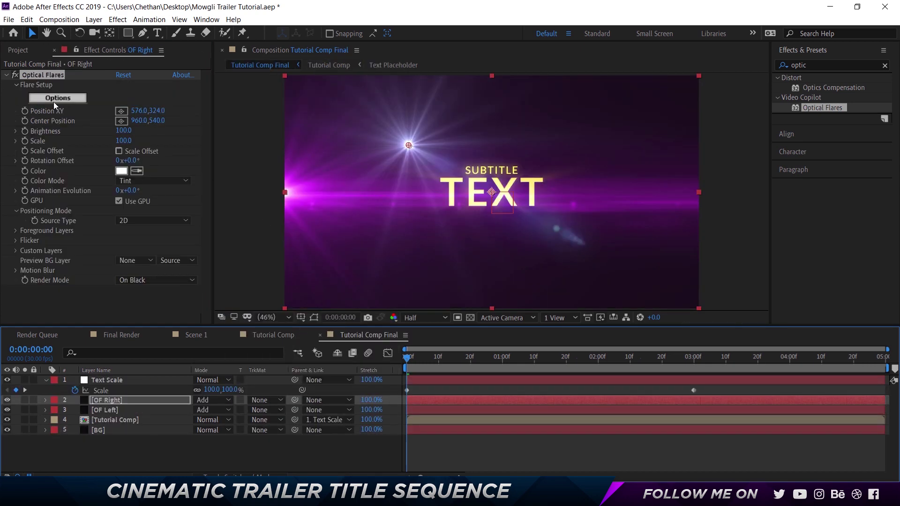
# Step: Load the Glamour preset from Pro Presets 2 for OF Right and move its flare just outside the frame's right edge, at about 1988.5, 560.9
pyautogui.click(55, 101)
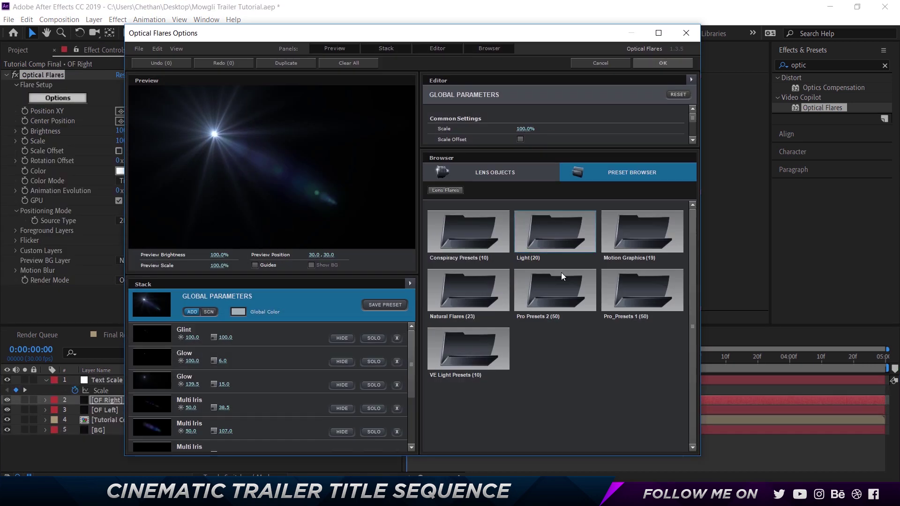
pyautogui.doubleClick(548, 287)
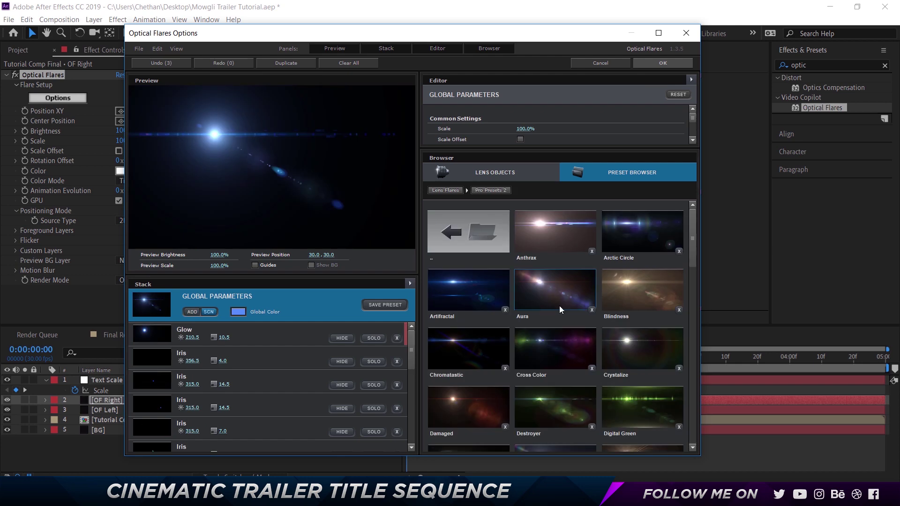
pyautogui.scroll(-3, 558, 305)
pyautogui.click(477, 265)
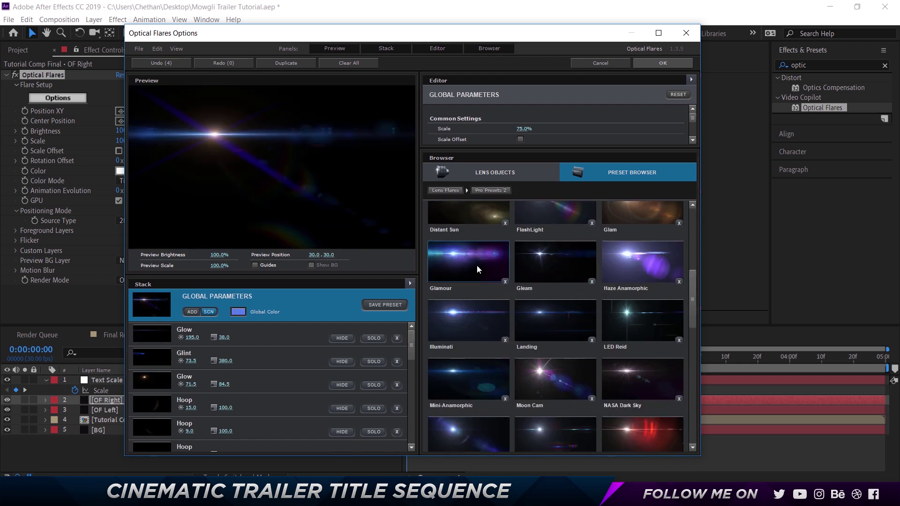
pyautogui.click(667, 61)
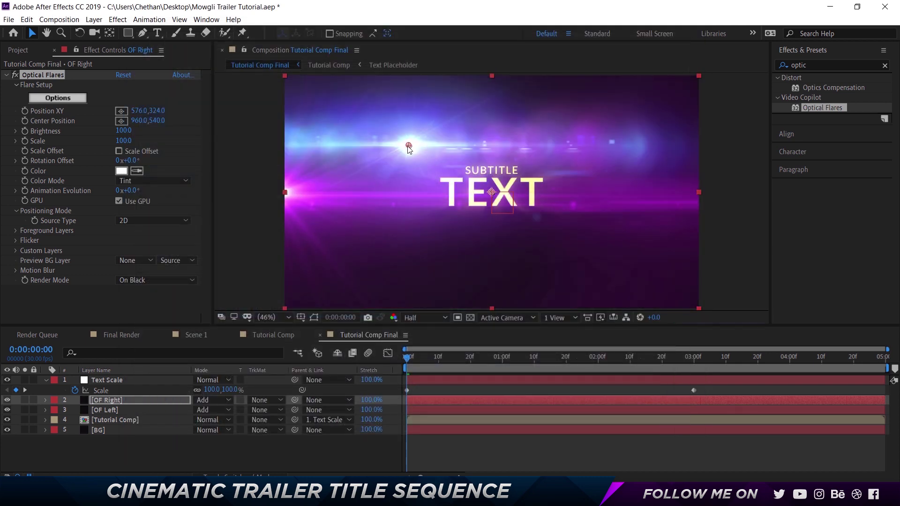
pyautogui.moveTo(408, 145); pyautogui.dragTo(713, 196)
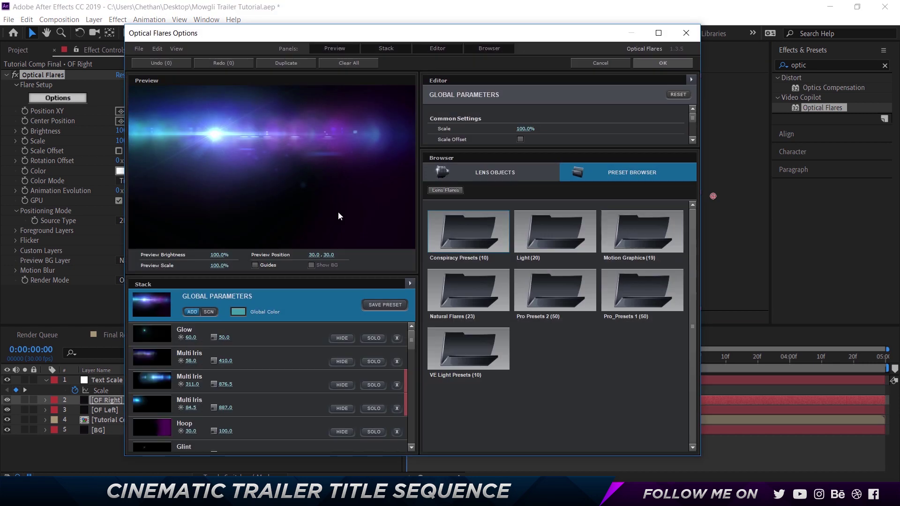
# Step: Hide the second Multi Iris element (311.0, 876.5) in the OF Right flare's stack and apply the flare setup
pyautogui.click(344, 384)
pyautogui.click(344, 384)
pyautogui.click(344, 385)
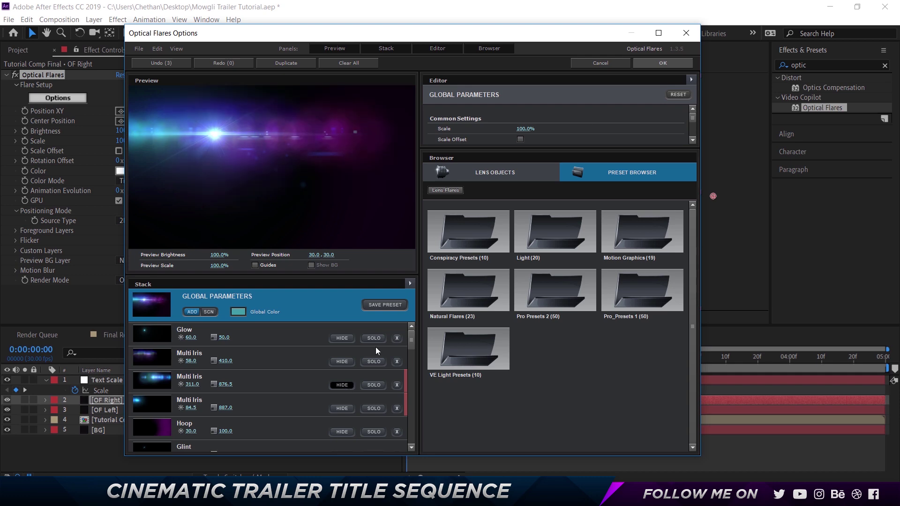
pyautogui.click(663, 64)
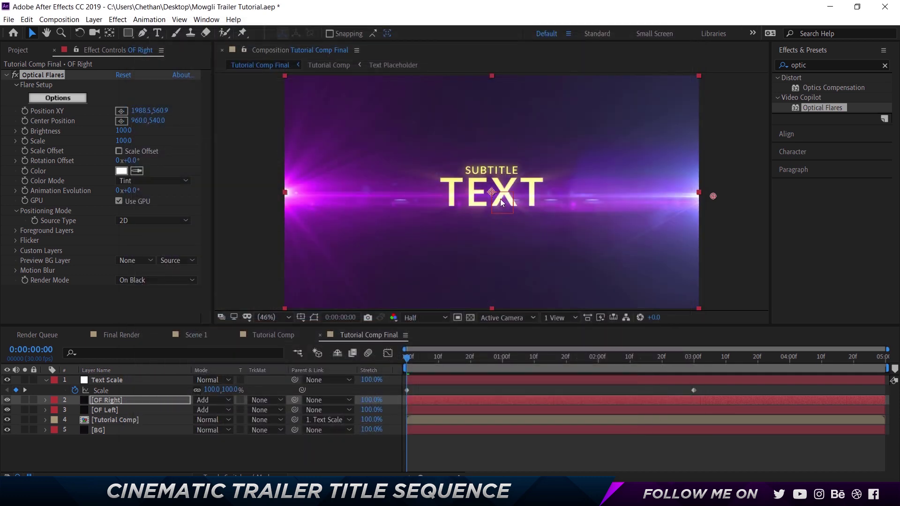
# Step: Reopen the OF Right flare setup and hide the first Multi Iris element (58.0, 410.0) in its stack
pyautogui.click(68, 99)
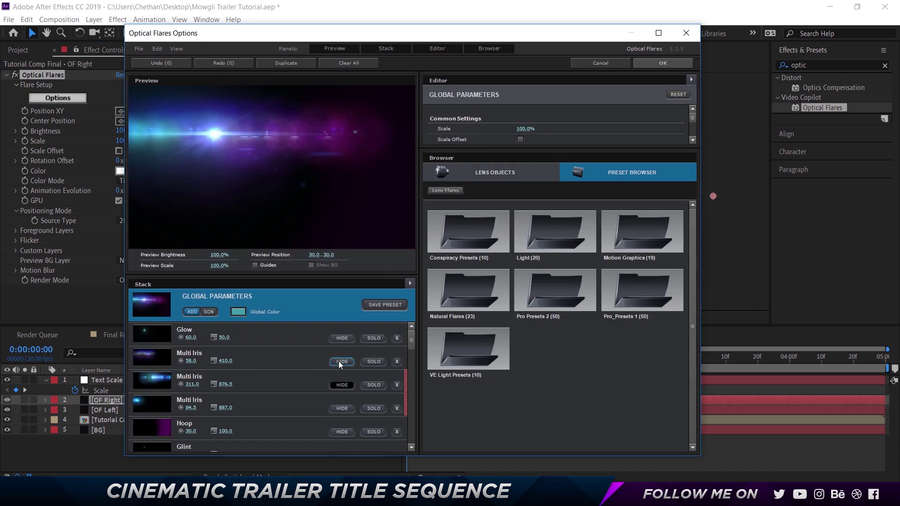
pyautogui.click(338, 361)
pyautogui.click(338, 360)
pyautogui.click(338, 361)
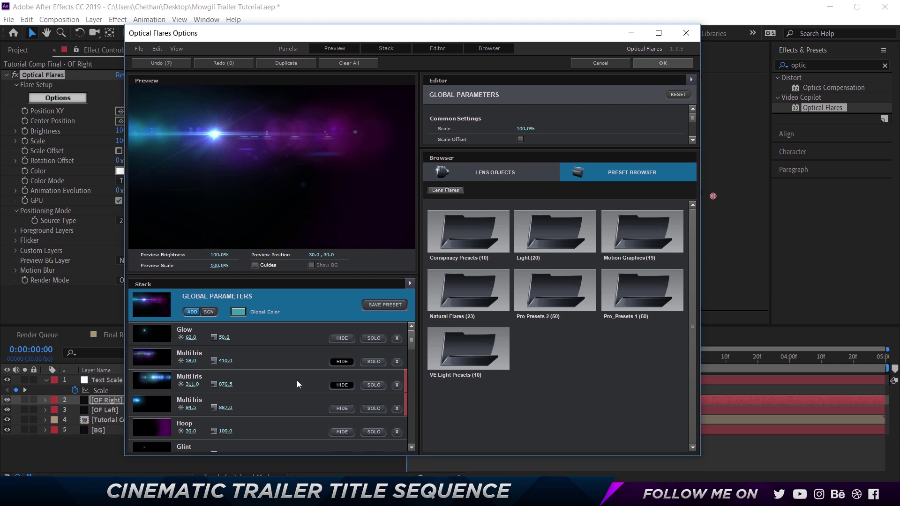
# Step: Delete the Multi Iris element with brightness 100.0 and scale 86.0 near the end of the OF Right flare's stack
pyautogui.scroll(-10, 301, 370)
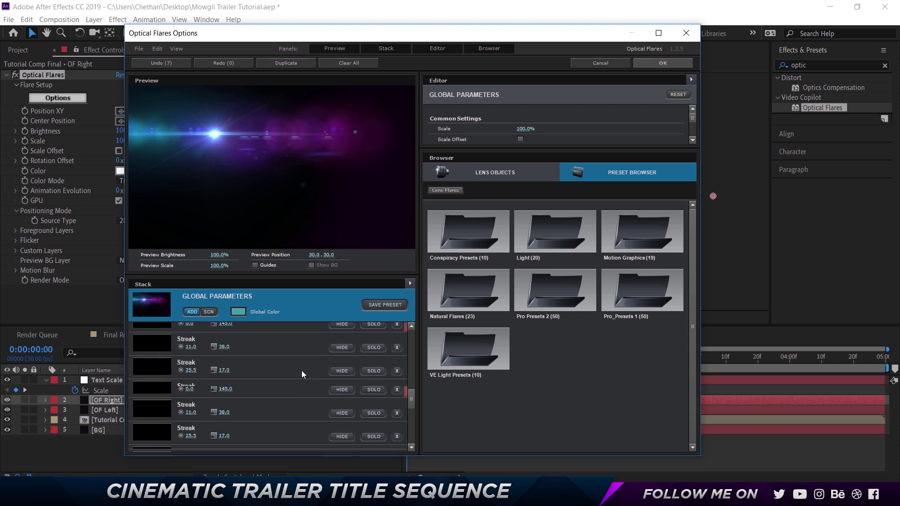
pyautogui.scroll(-5, 302, 370)
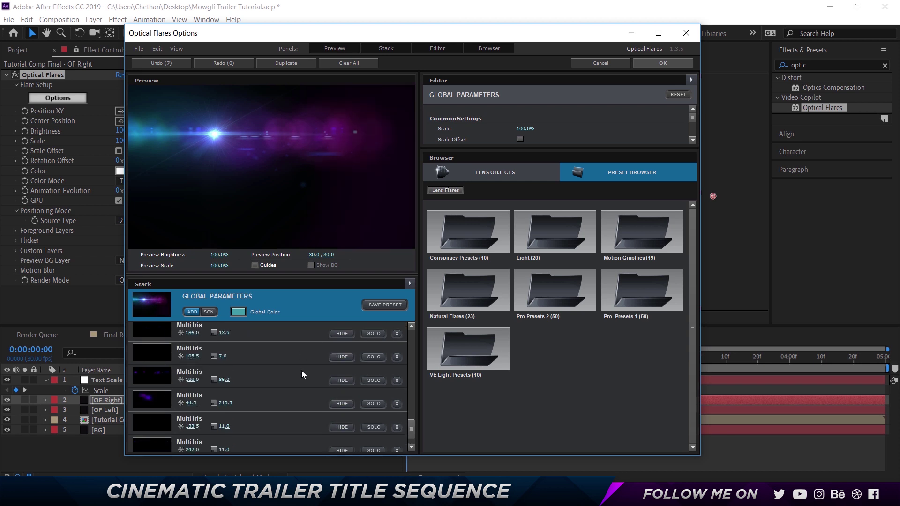
pyautogui.click(397, 381)
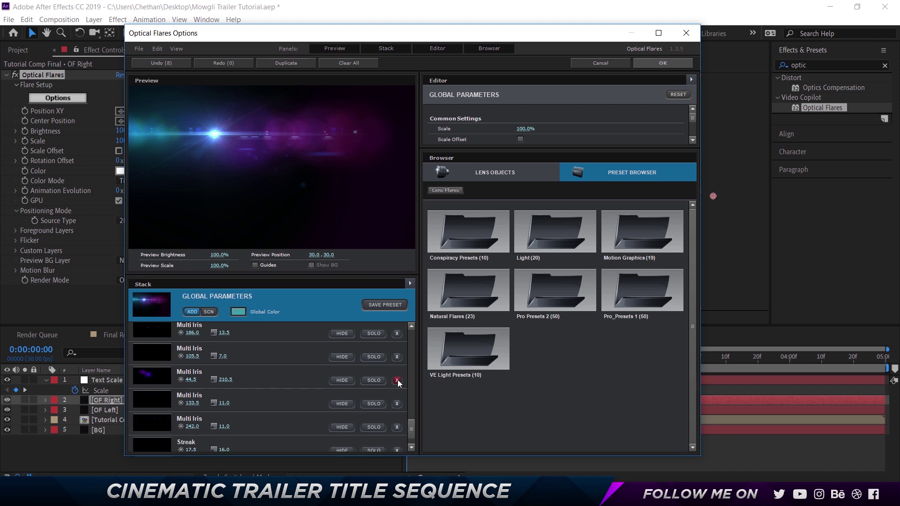
# Step: Delete three more Multi Iris elements, including brightness 44.5 and 242.0, apply the OF Right setup, and nudge its flare to about 1984.1, 558.7
pyautogui.click(398, 380)
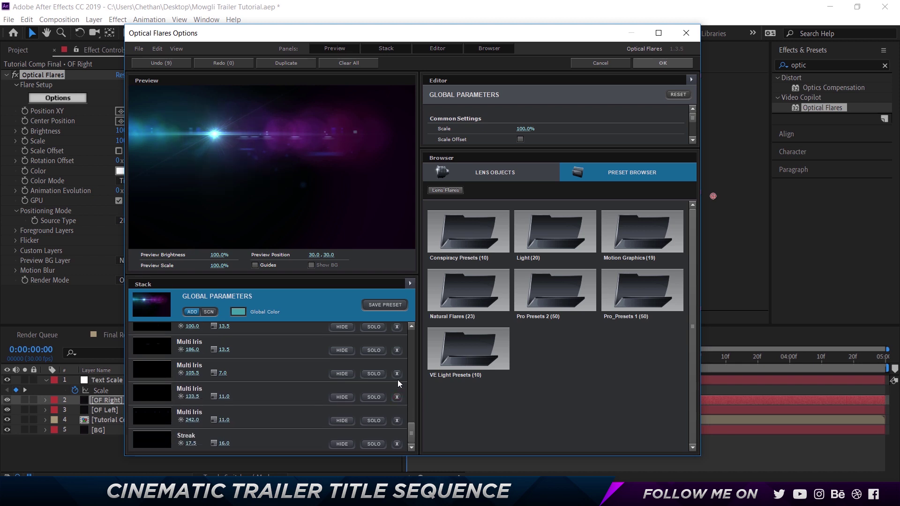
pyautogui.click(397, 420)
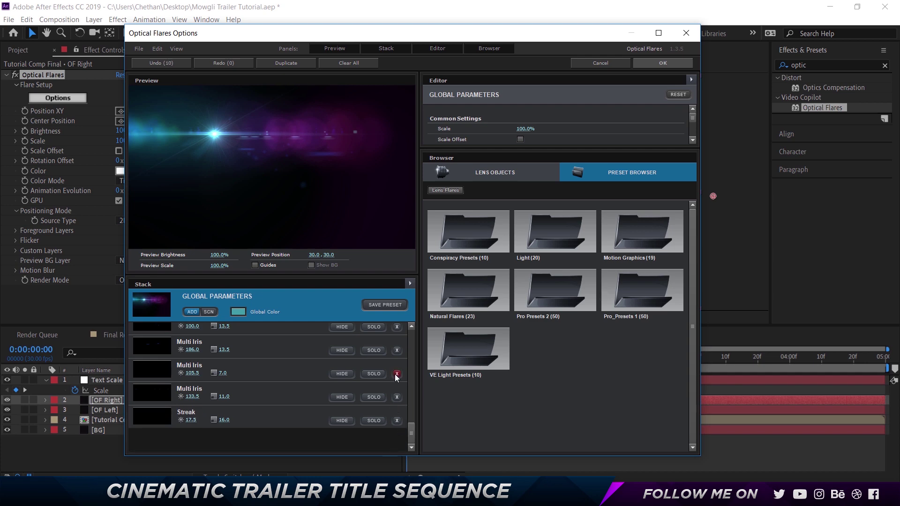
pyautogui.click(397, 350)
pyautogui.click(662, 63)
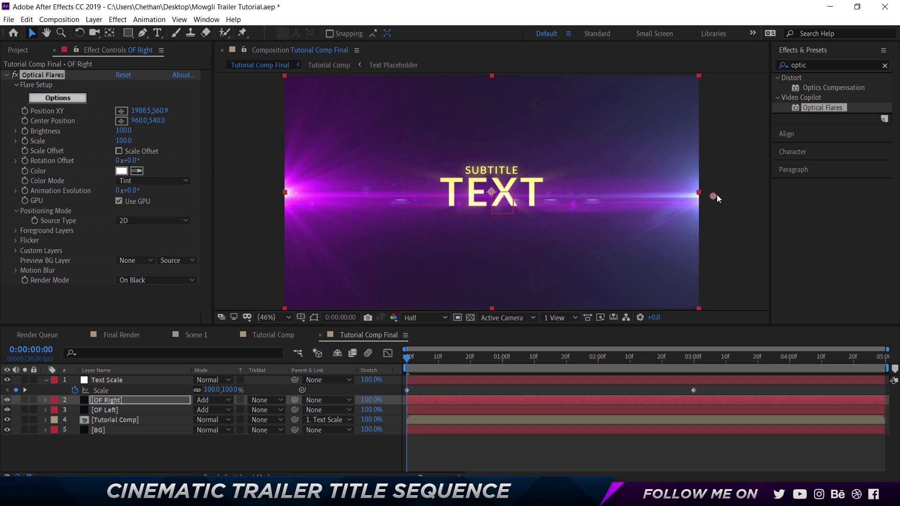
pyautogui.moveTo(716, 195); pyautogui.dragTo(713, 191)
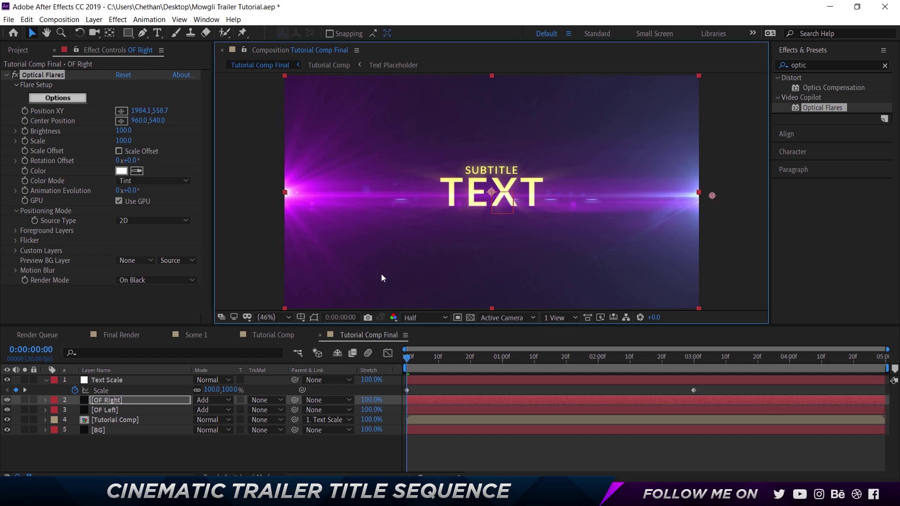
# Step: Inspect the Black Bars composition in Final Render on the transparency grid and add it as the top layer of Tutorial Comp Final
pyautogui.click(272, 338)
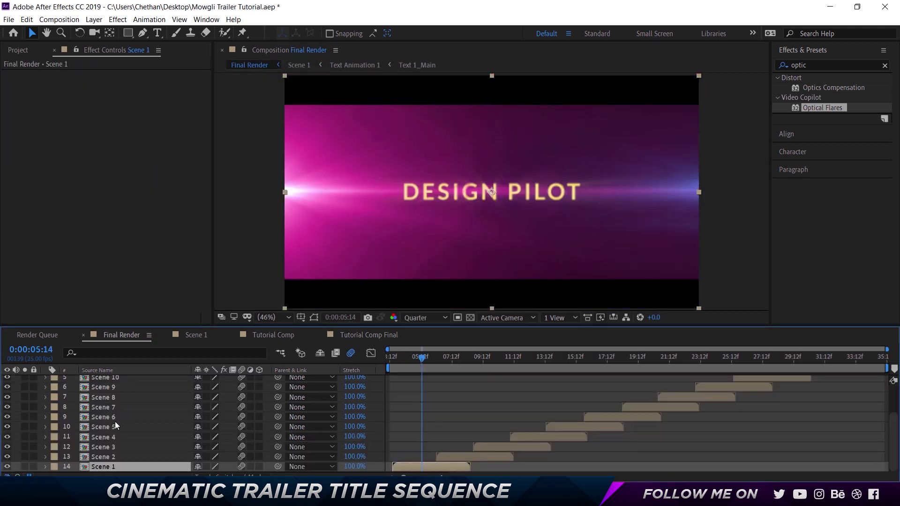
pyautogui.scroll(2, 116, 426)
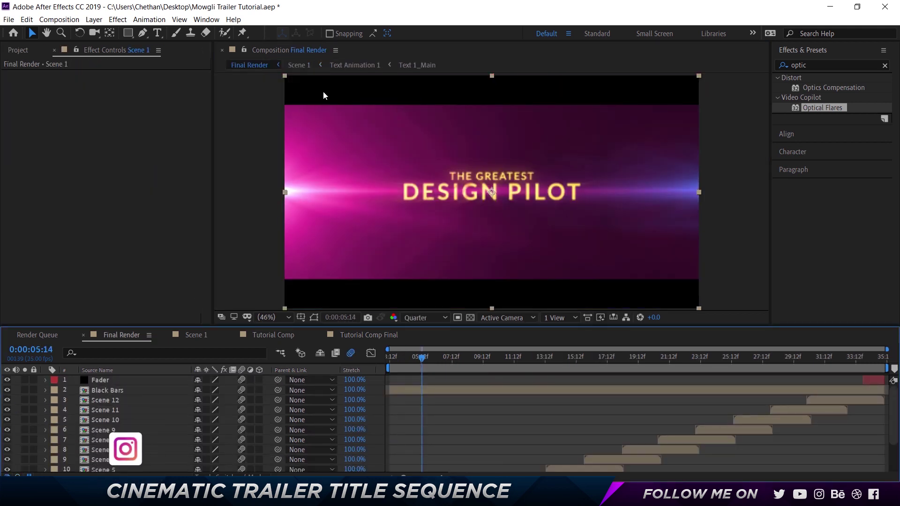
pyautogui.click(111, 389)
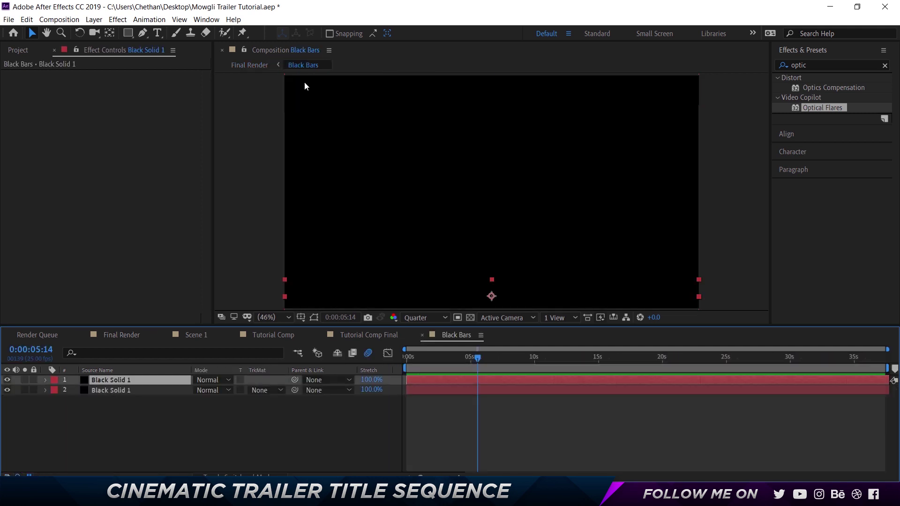
pyautogui.click(470, 317)
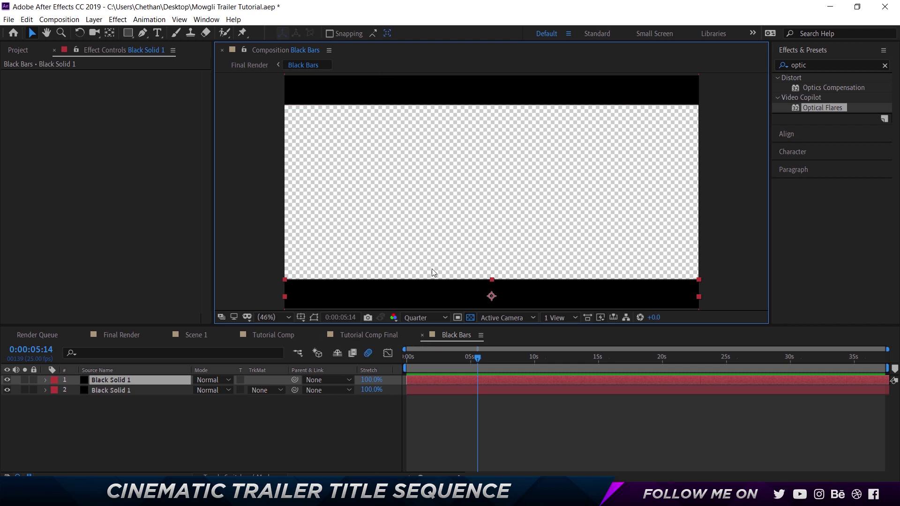
pyautogui.click(421, 334)
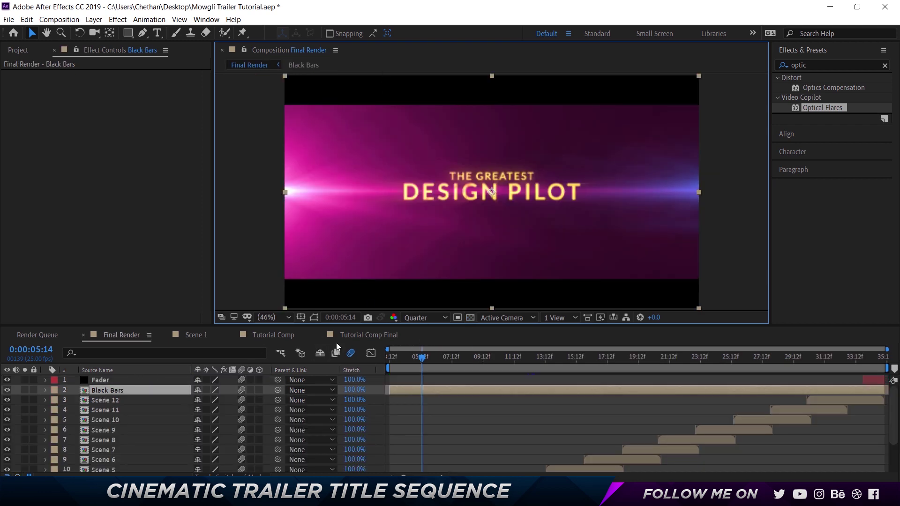
pyautogui.click(369, 335)
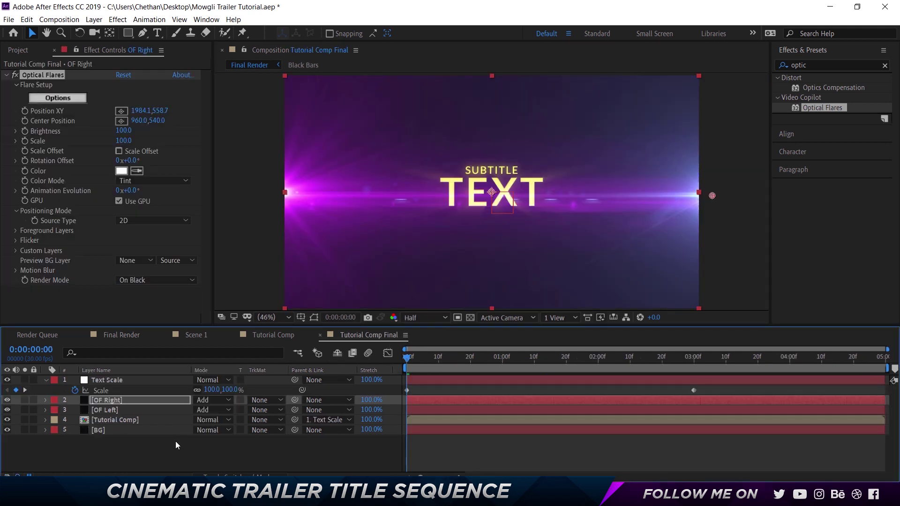
pyautogui.hotkey('ctrl', '/')
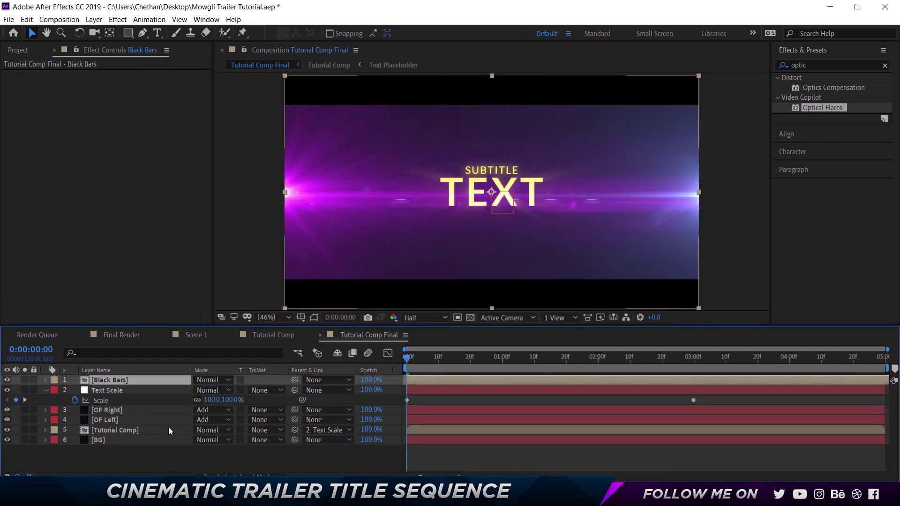
# Step: Set the Blur Radius of the OF Left layer's Fast Box Blur to 4
pyautogui.click(114, 420)
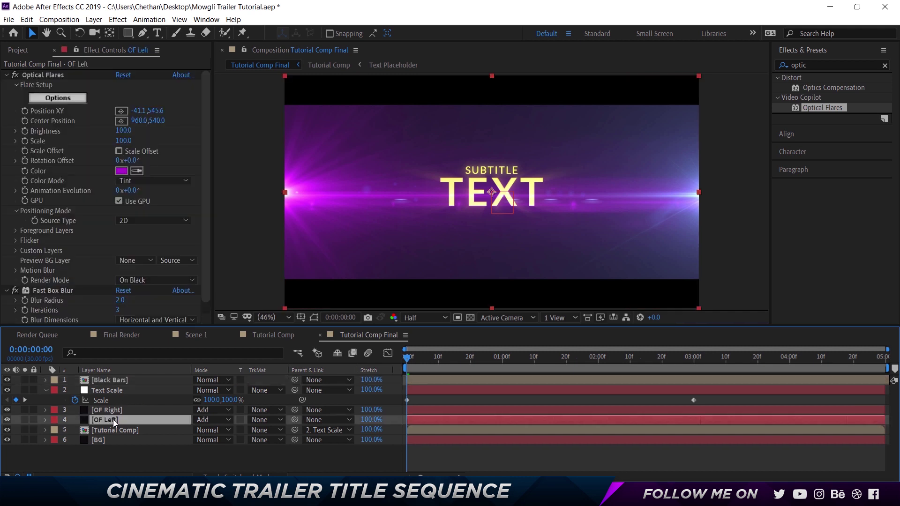
pyautogui.click(120, 299)
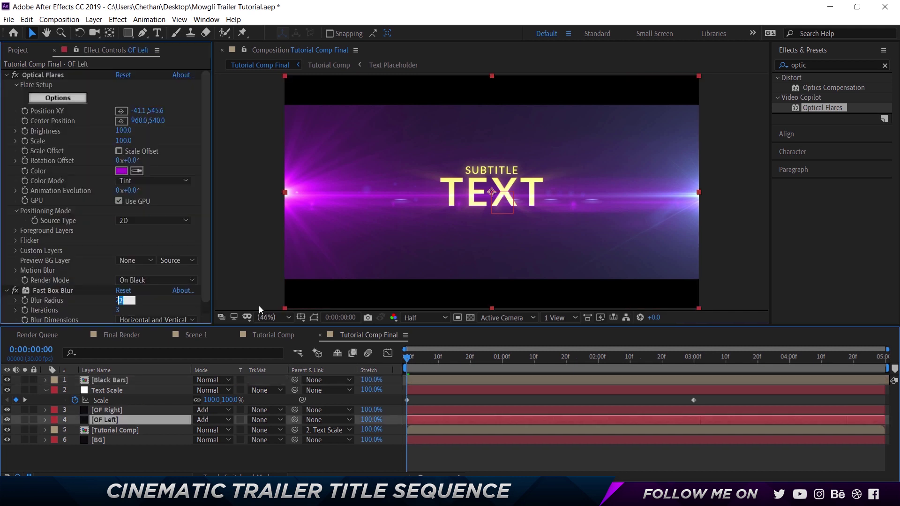
pyautogui.write('3')
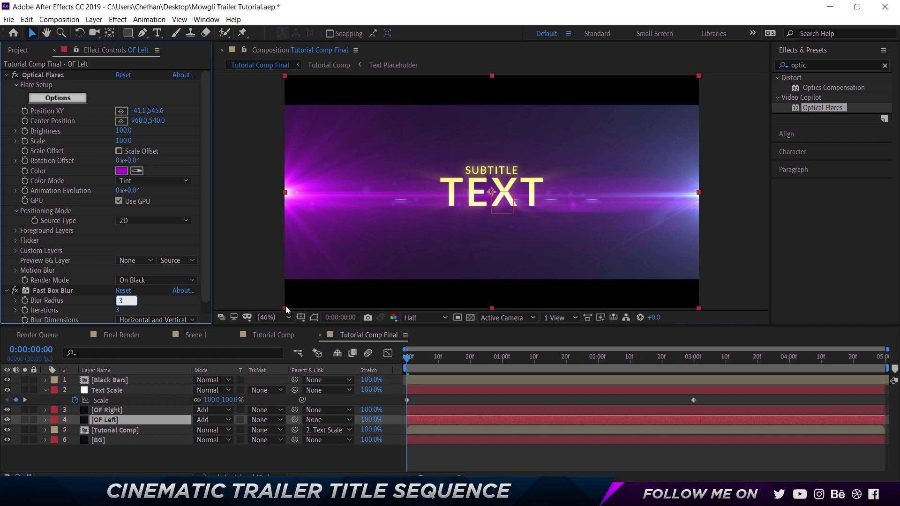
pyautogui.press('Return')
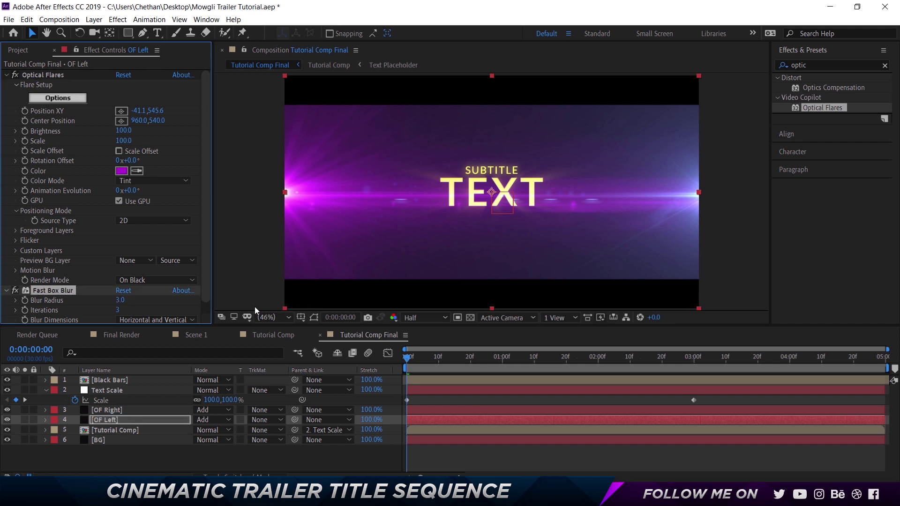
pyautogui.click(120, 300)
pyautogui.write('4')
pyautogui.press('Return')
# Step: Copy the Fast Box Blur effect from the OF Left layer onto the OF Right layer
pyautogui.click(117, 410)
pyautogui.click(117, 419)
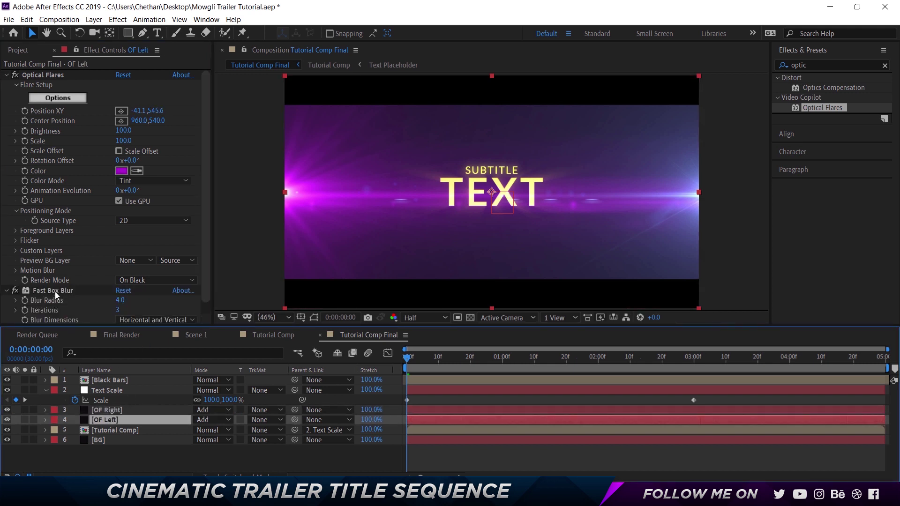
pyautogui.click(54, 291)
pyautogui.click(113, 409)
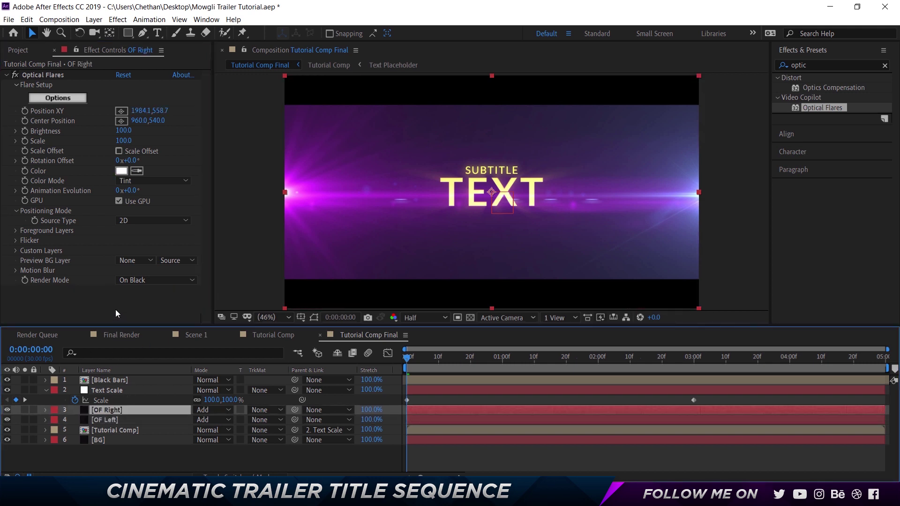
pyautogui.hotkey('ctrl', 'v')
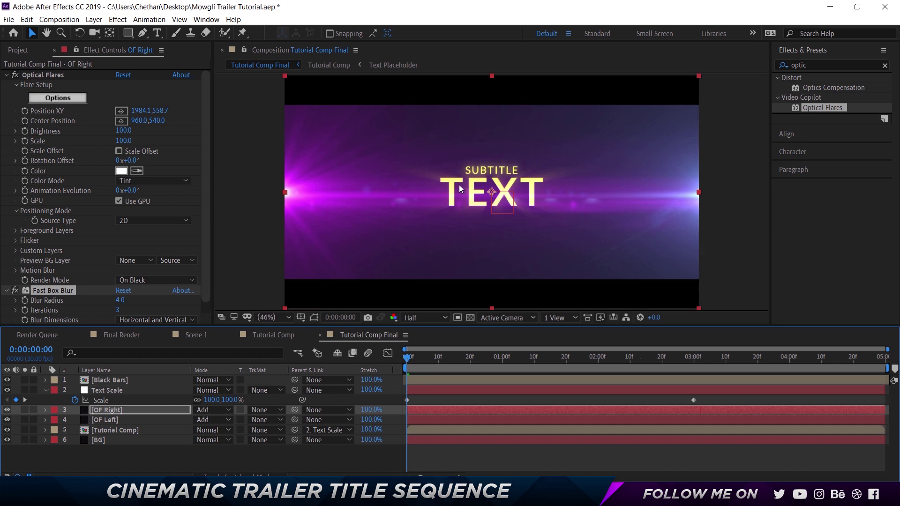
pyautogui.click(132, 409)
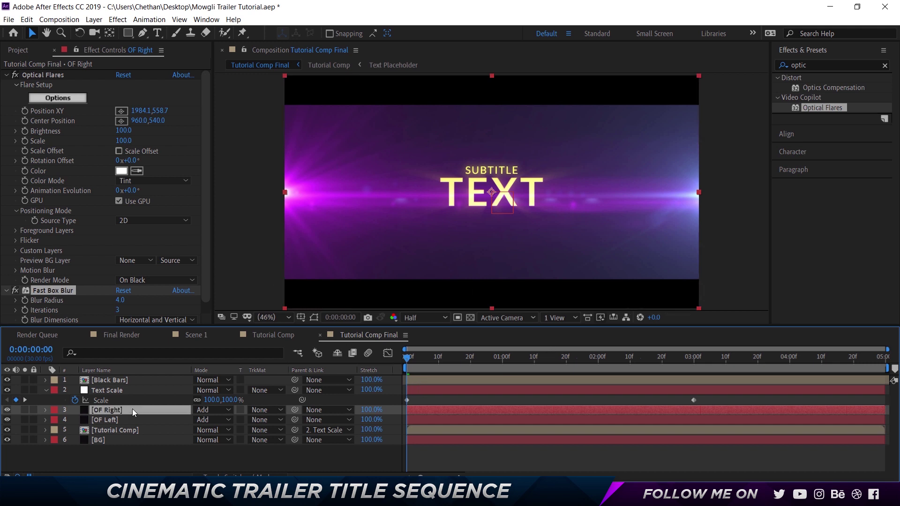
# Step: Start animating the OF Left flare's Brightness with a keyframe of 0 at 0:00:00:00
pyautogui.click(129, 419)
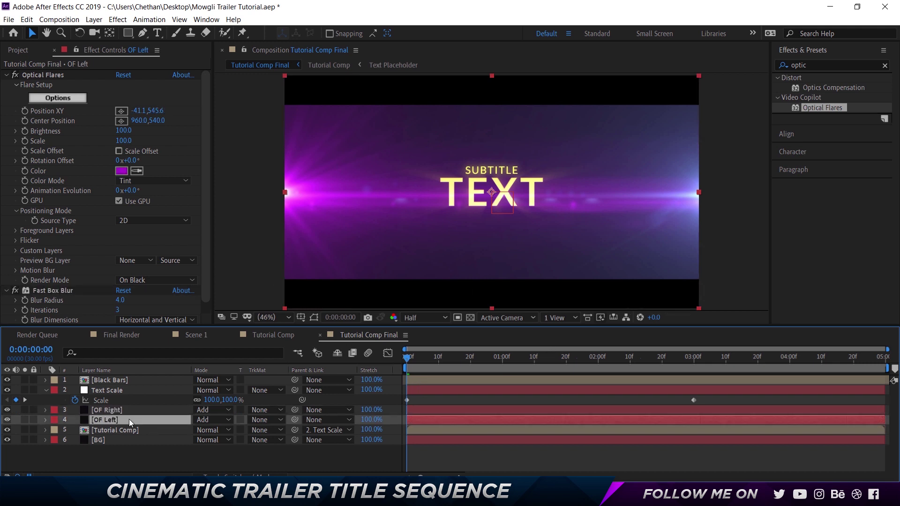
pyautogui.click(24, 132)
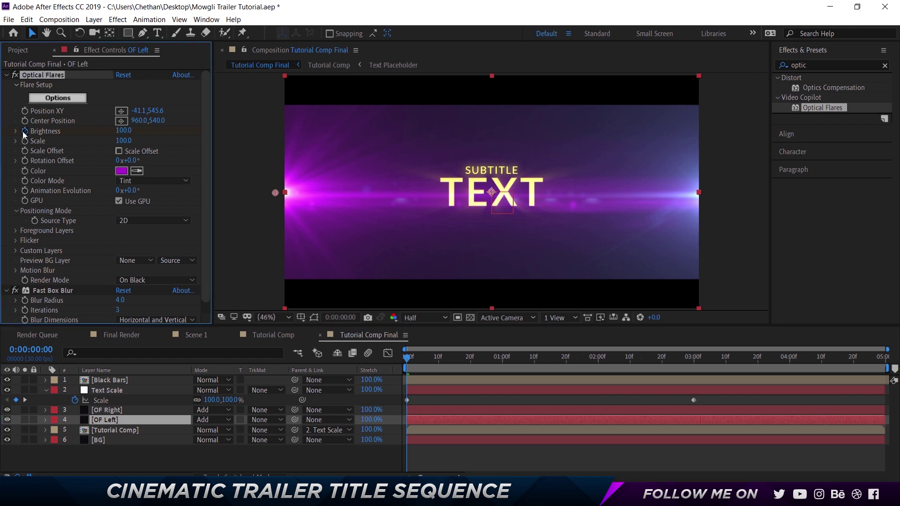
pyautogui.click(132, 420)
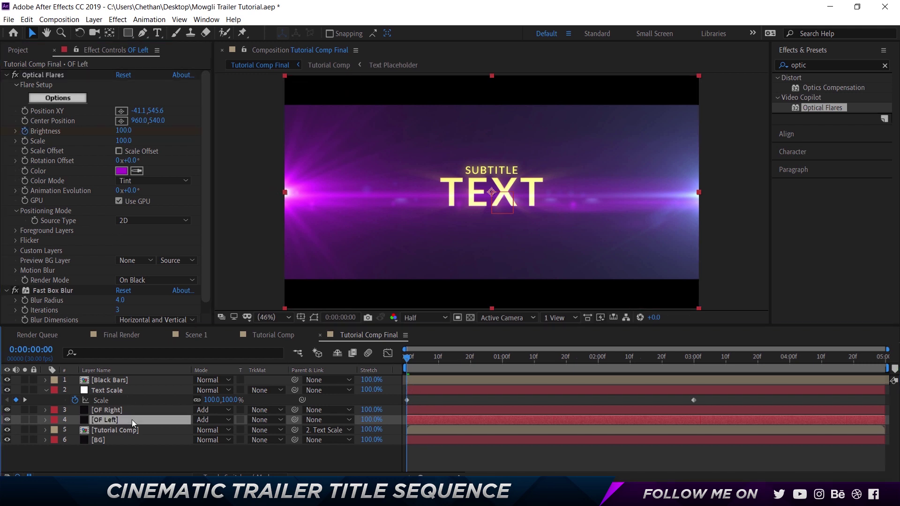
pyautogui.press('u')
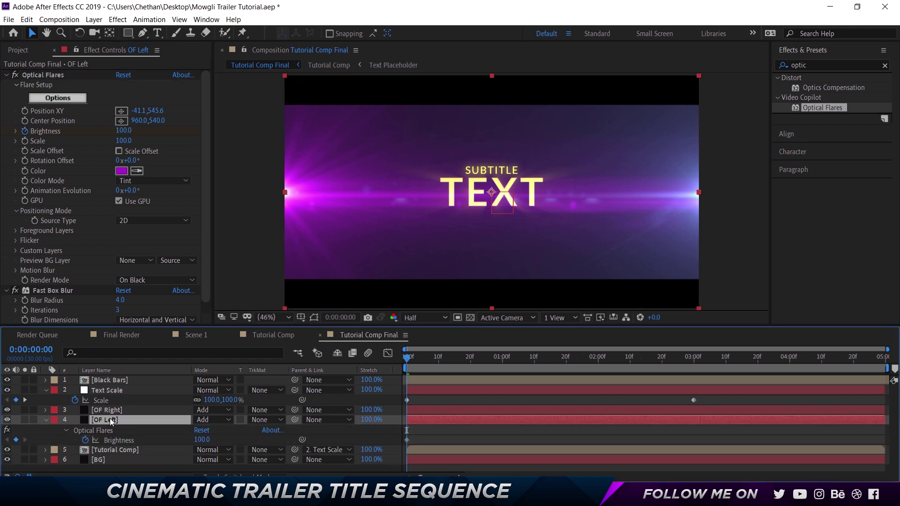
pyautogui.click(203, 439)
pyautogui.write('0')
pyautogui.press('Return')
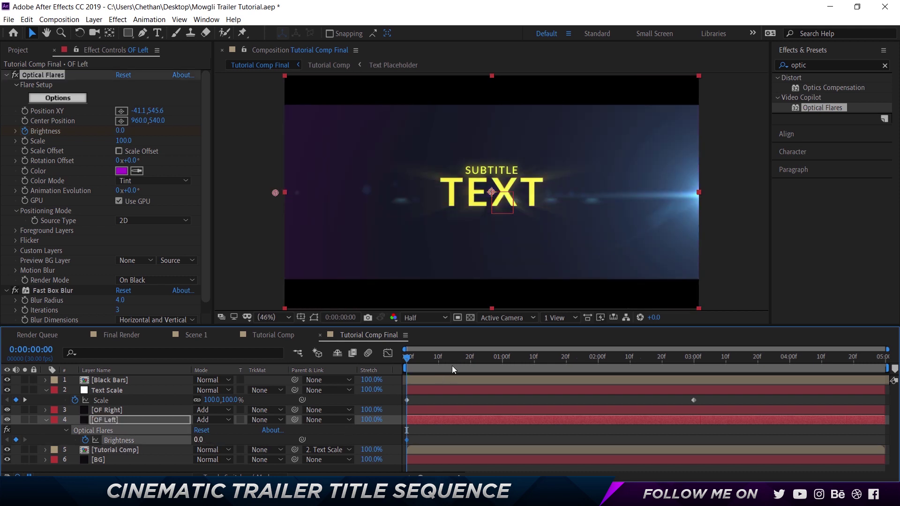
# Step: Add a Brightness keyframe of 300 for the OF Left flare at 0:00:00:10
pyautogui.click(438, 358)
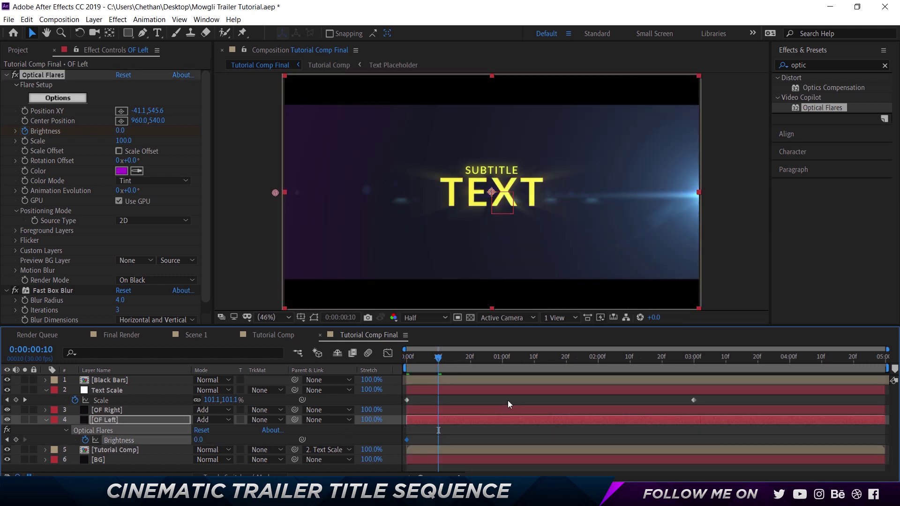
pyautogui.click(201, 439)
pyautogui.write('100')
pyautogui.press('Return')
pyautogui.moveTo(209, 440); pyautogui.dragTo(223, 444)
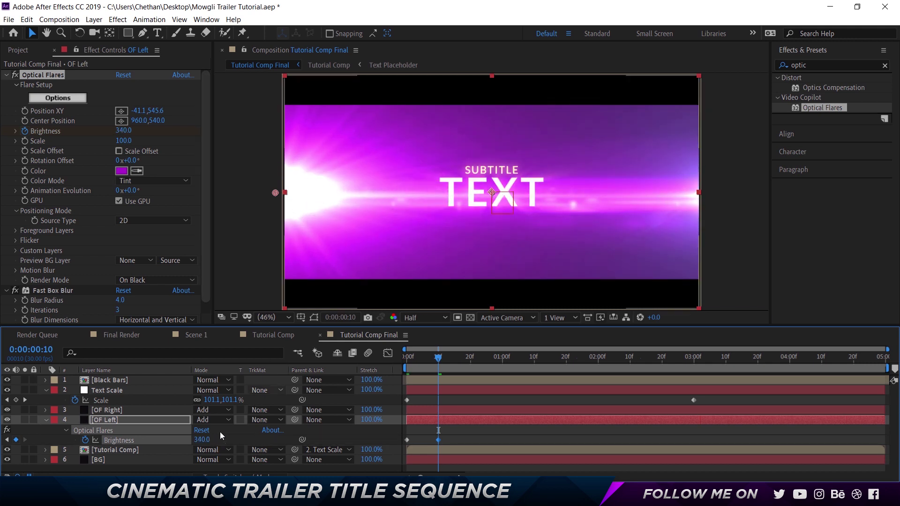
pyautogui.click(205, 439)
pyautogui.write('300')
pyautogui.press('Return')
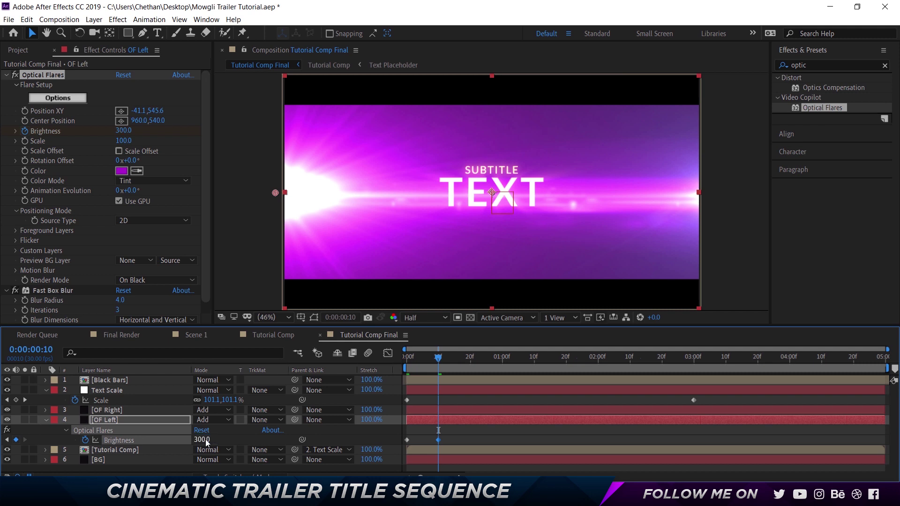
# Step: Keyframe the OF Left flare's Scale at 200 at 0:00:00:10 and at 0 at 0:00:00:00
pyautogui.moveTo(123, 141); pyautogui.dragTo(2, 132)
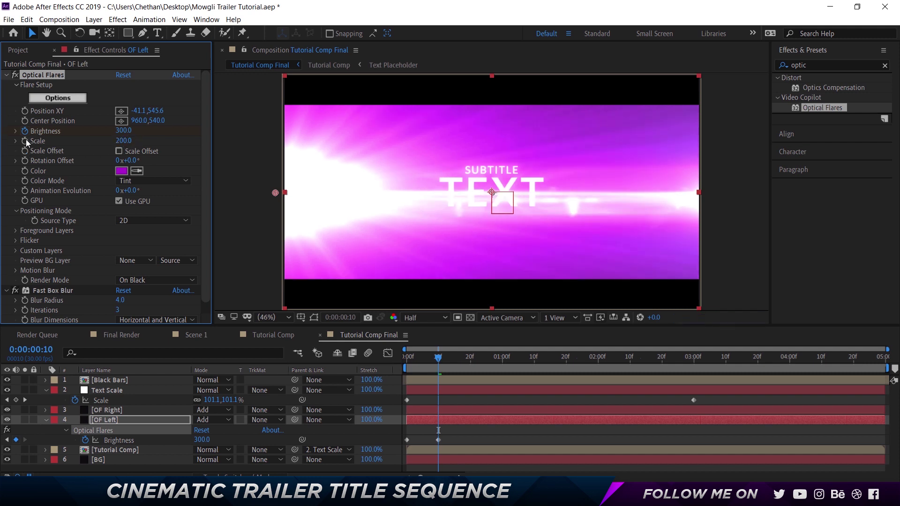
pyautogui.press('u')
pyautogui.press('u')
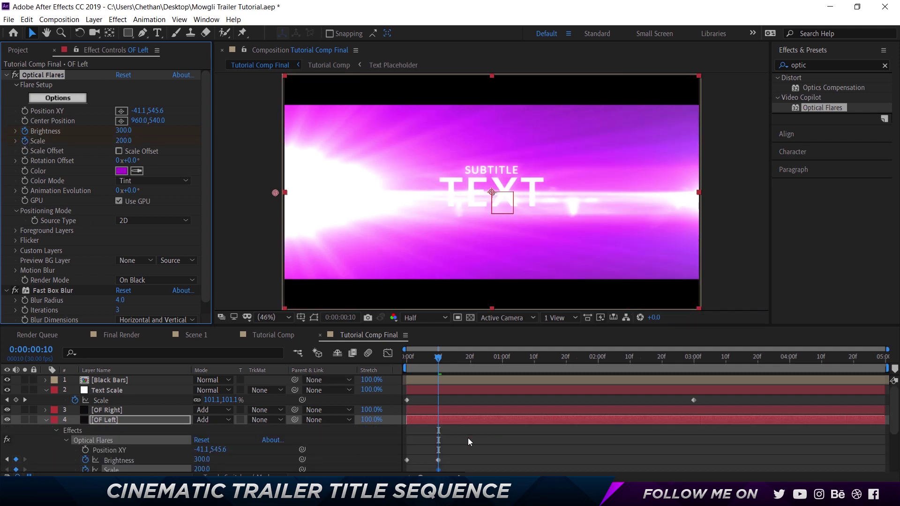
pyautogui.scroll(-3, 361, 432)
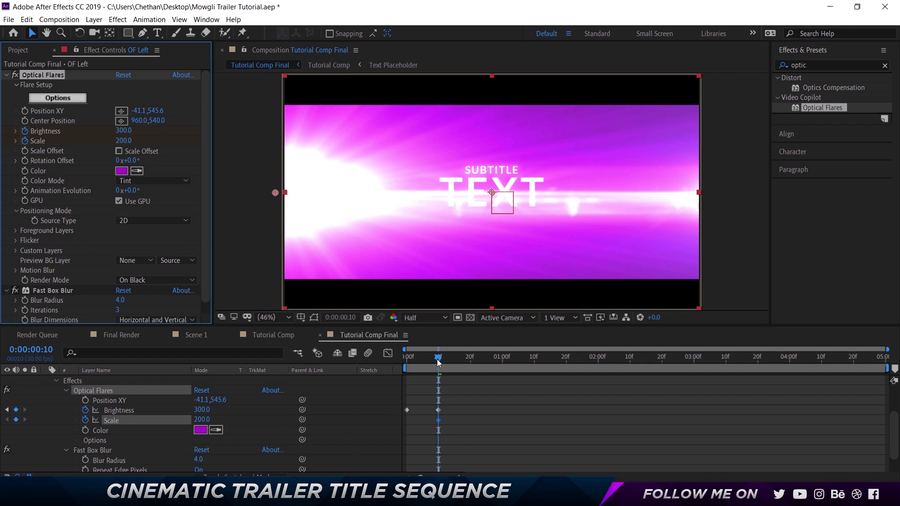
pyautogui.moveTo(438, 362); pyautogui.dragTo(408, 358)
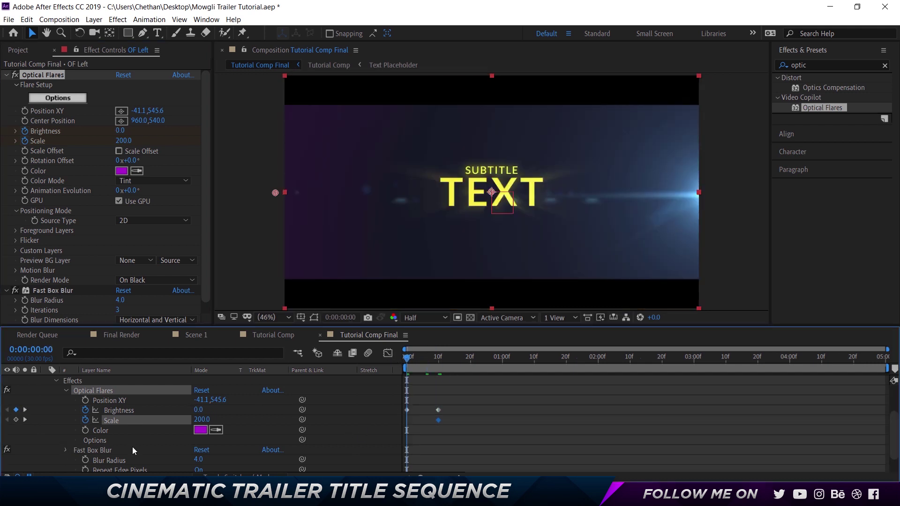
pyautogui.click(124, 141)
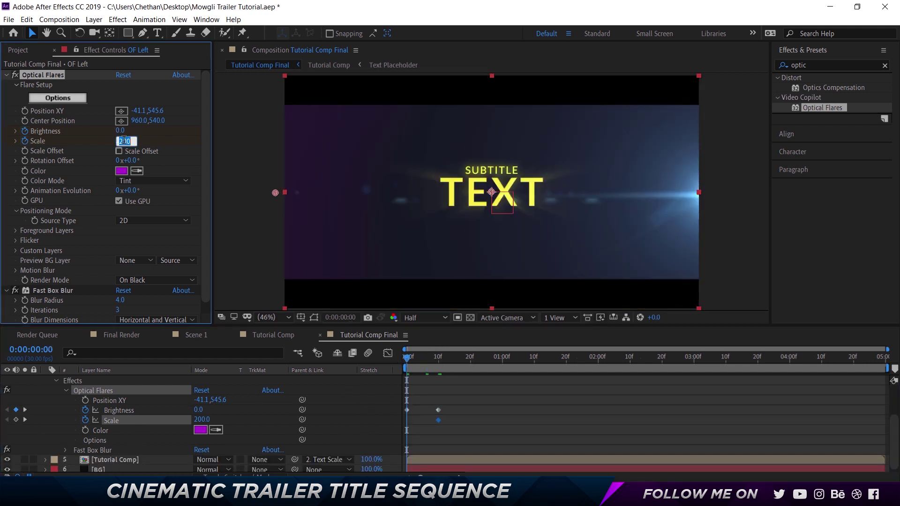
pyautogui.write('0')
pyautogui.press('Return')
# Step: Apply Easy Ease to the OF Left flare's Brightness and Scale keyframes at 0:00:00:10
pyautogui.click(451, 429)
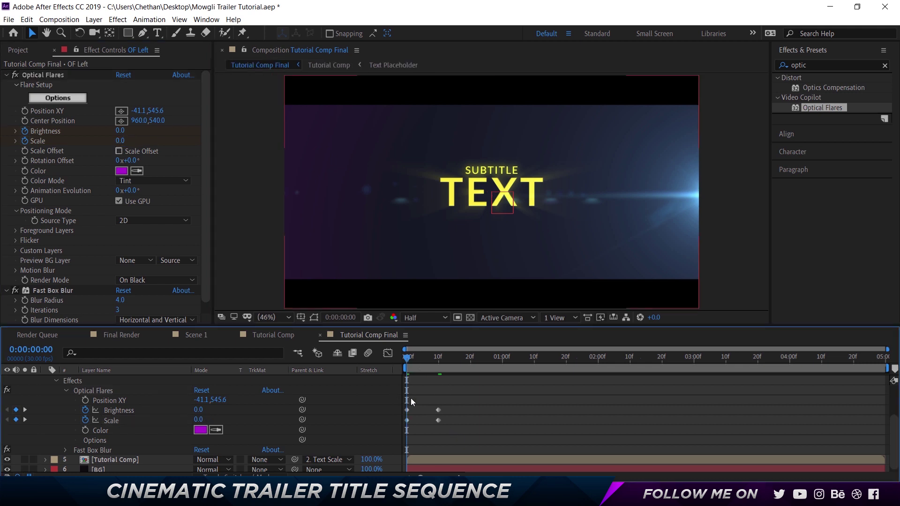
pyautogui.moveTo(446, 423); pyautogui.dragTo(423, 395)
pyautogui.rightClick(437, 409)
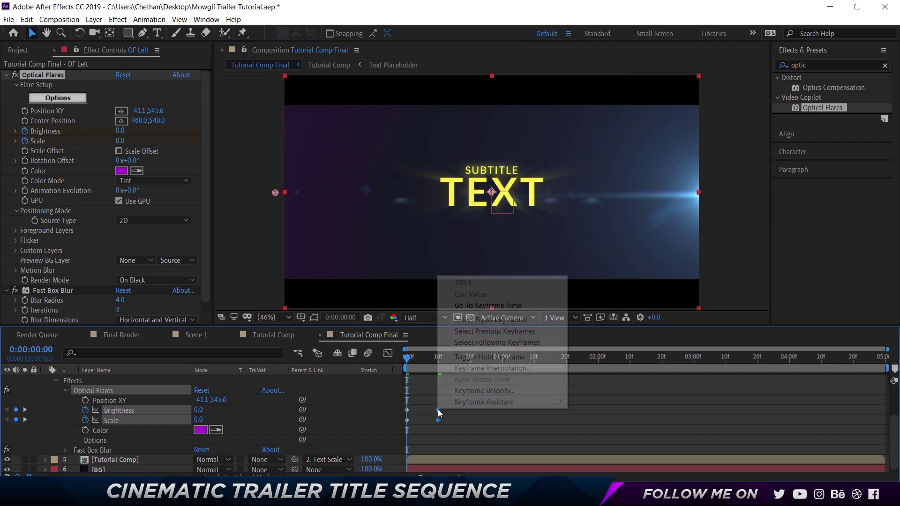
pyautogui.moveTo(483, 401)
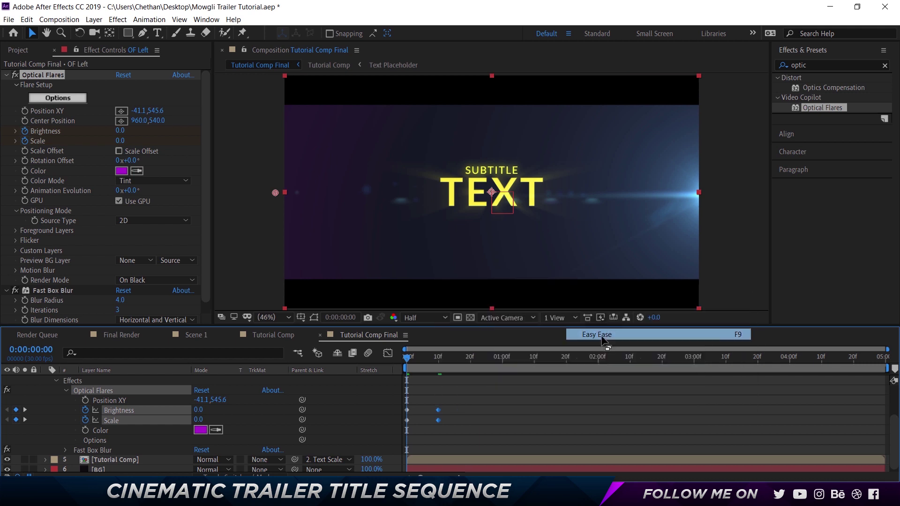
pyautogui.click(580, 332)
# Step: Add a Brightness keyframe of 20 for the OF Left flare at 0:00:03:00
pyautogui.moveTo(409, 359); pyautogui.dragTo(694, 373)
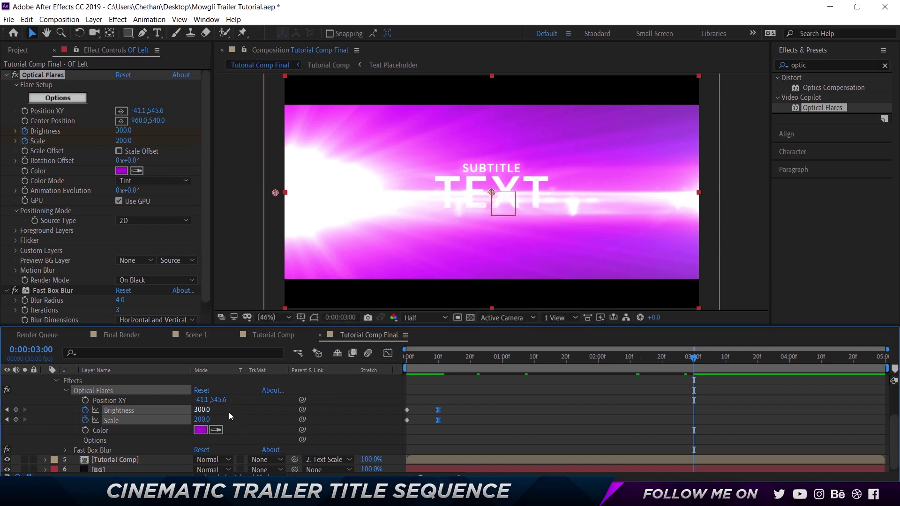
pyautogui.click(207, 410)
pyautogui.write('100')
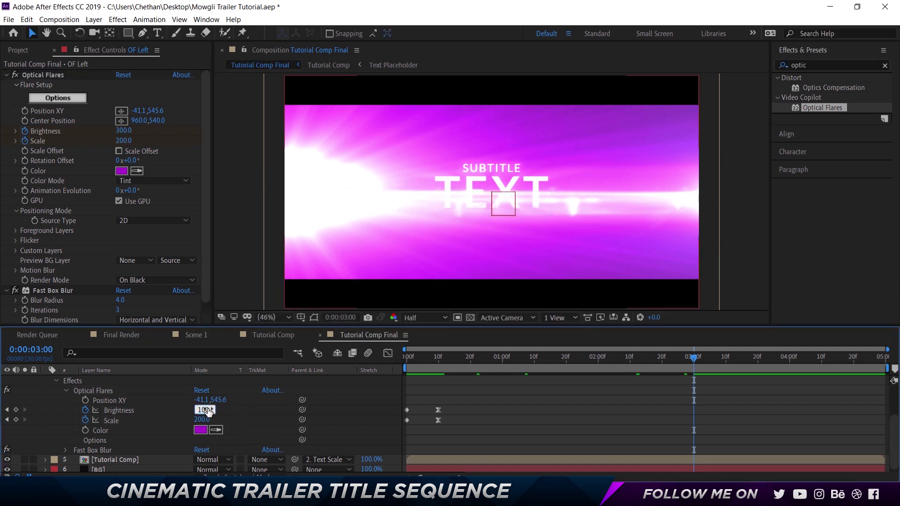
pyautogui.press('BackSpace')
pyautogui.press('BackSpace')
pyautogui.press('BackSpace')
pyautogui.write('65')
pyautogui.press('Return')
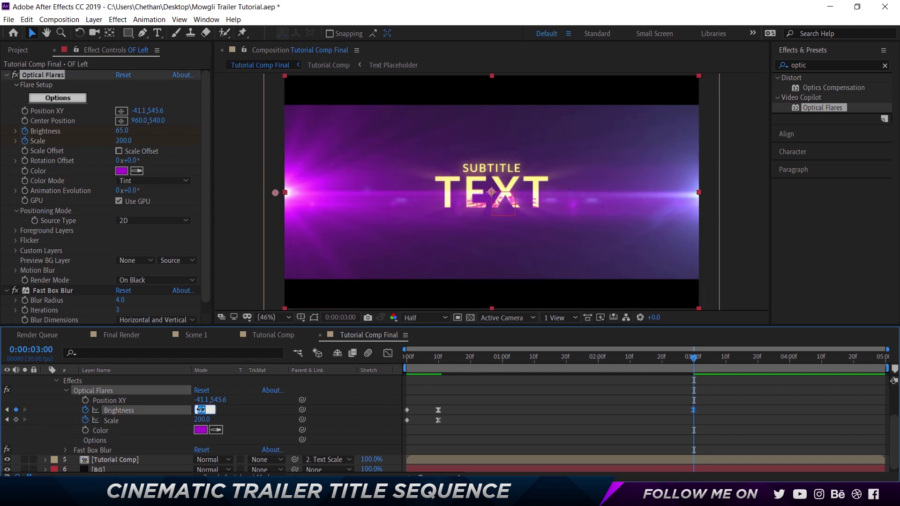
pyautogui.write('20')
pyautogui.press('Return')
# Step: Add a Scale keyframe of 100 for the OF Left flare at 0:00:03:00 and preview the animation from the start
pyautogui.click(200, 419)
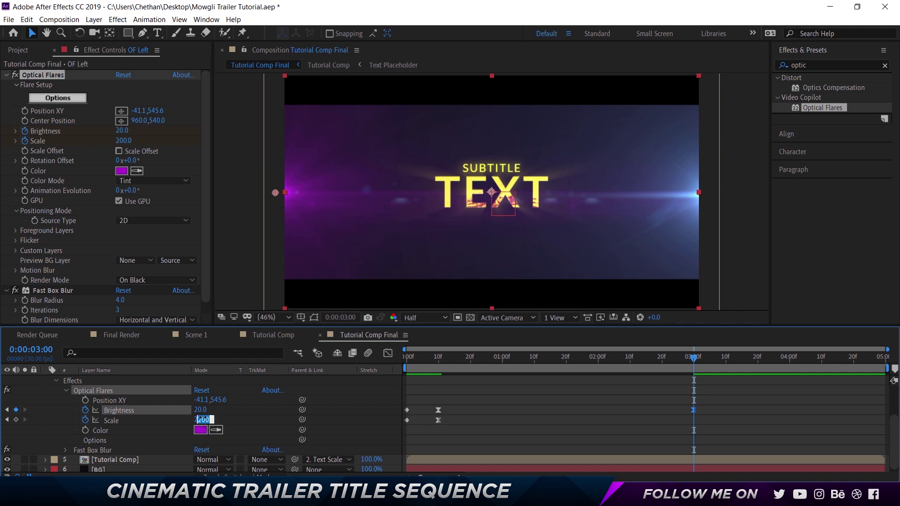
pyautogui.press('Return')
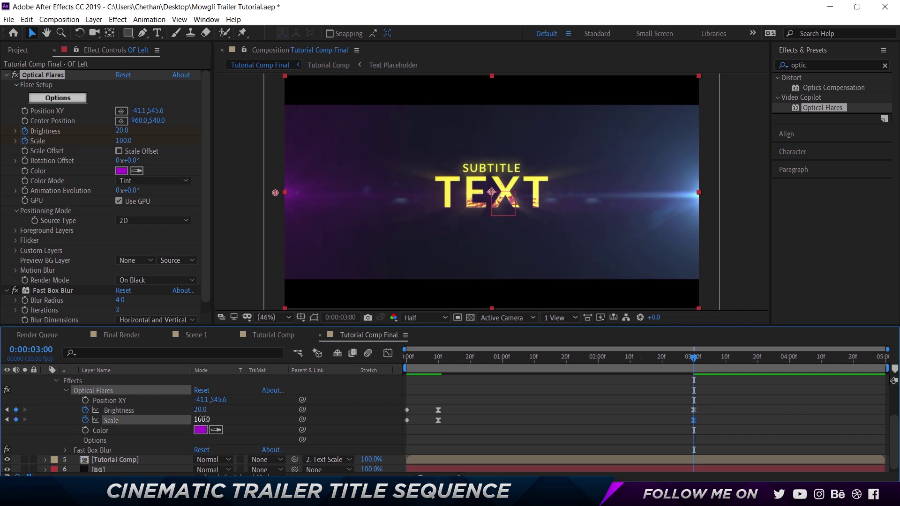
pyautogui.click(521, 411)
pyautogui.moveTo(430, 355); pyautogui.dragTo(386, 357)
pyautogui.press('space')
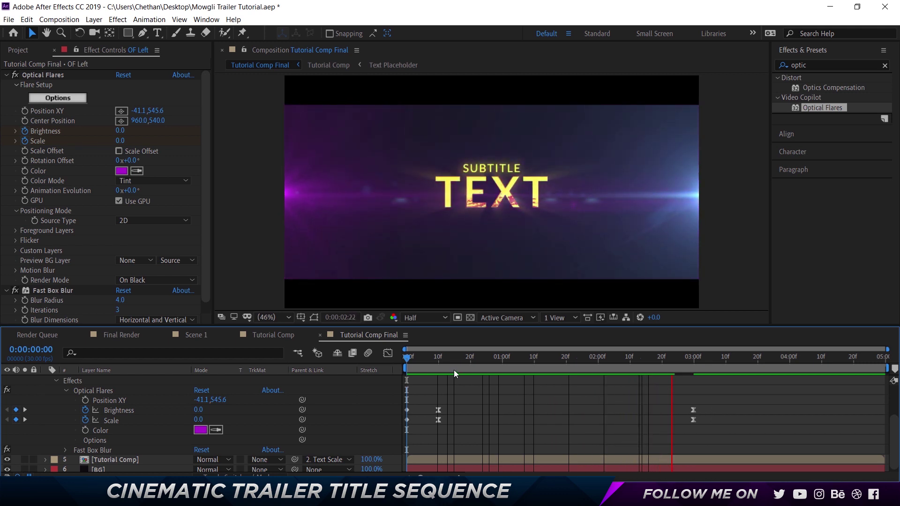
# Step: Set the OF Left flare's Scale keyframe at 0:00:00:10 to 100 and play the composition from the start
pyautogui.click(438, 357)
pyautogui.click(202, 419)
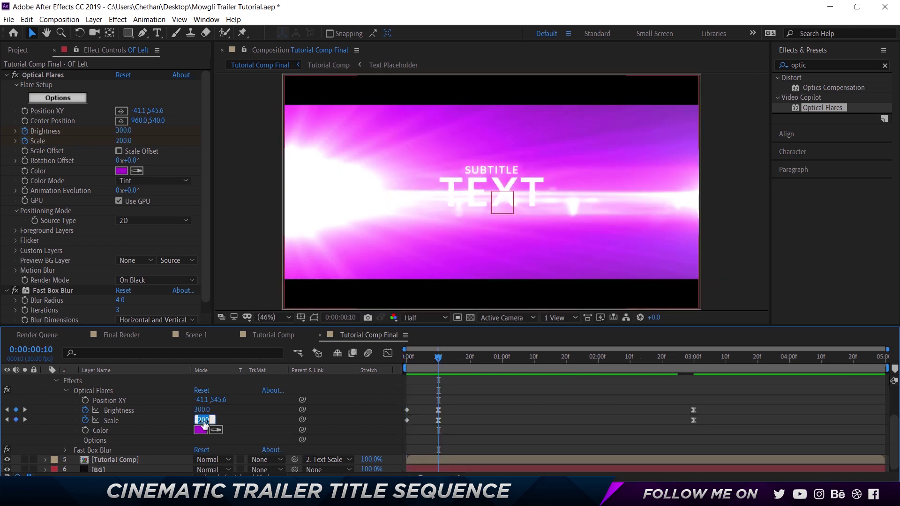
pyautogui.write('100')
pyautogui.press('Return')
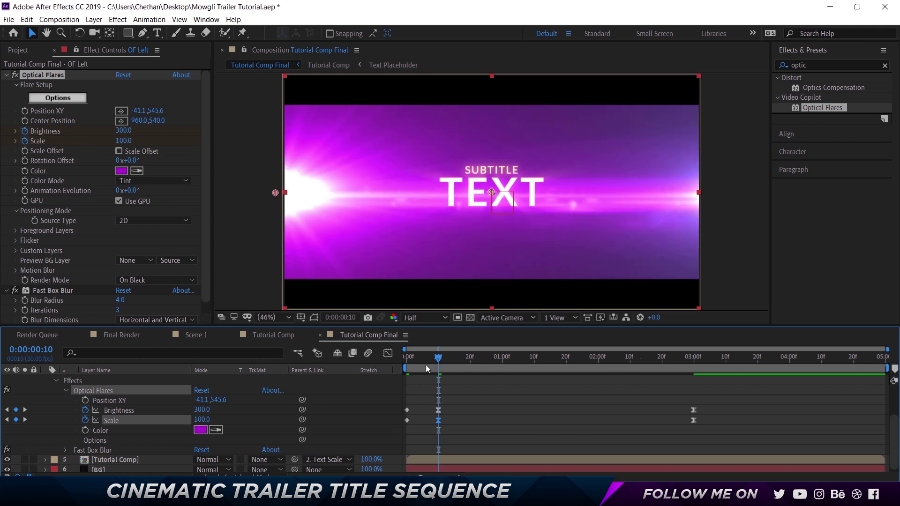
pyautogui.moveTo(425, 358); pyautogui.dragTo(350, 360)
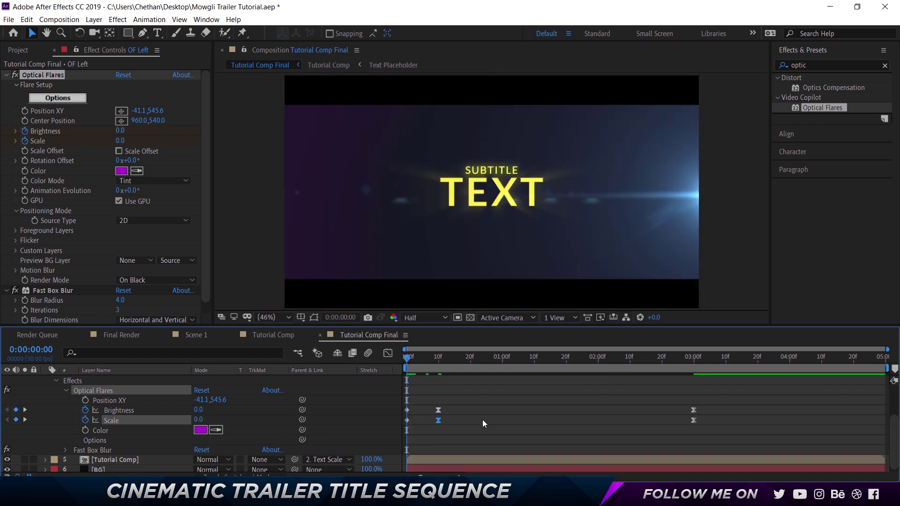
pyautogui.press('space')
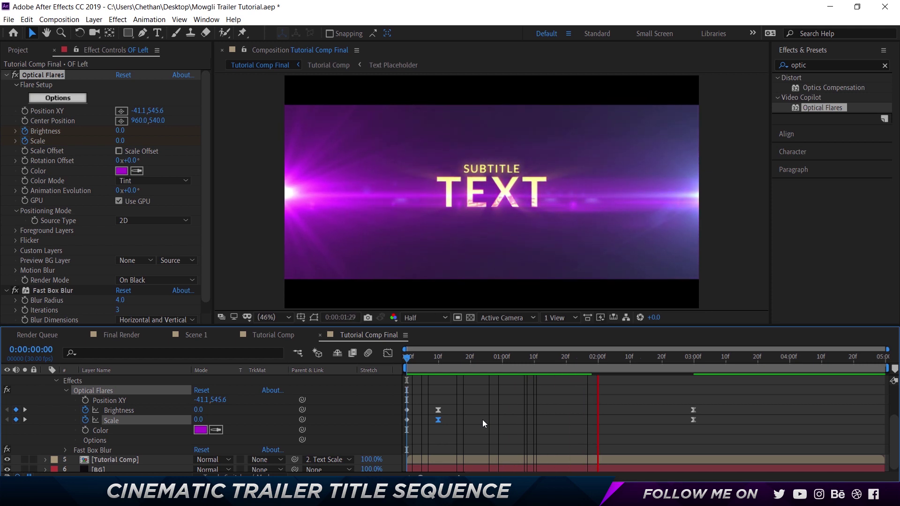
# Step: At 0:00:03:00, move the OF Left flare closer to the frame's left edge, to about -6.4, 547.8
pyautogui.click(696, 359)
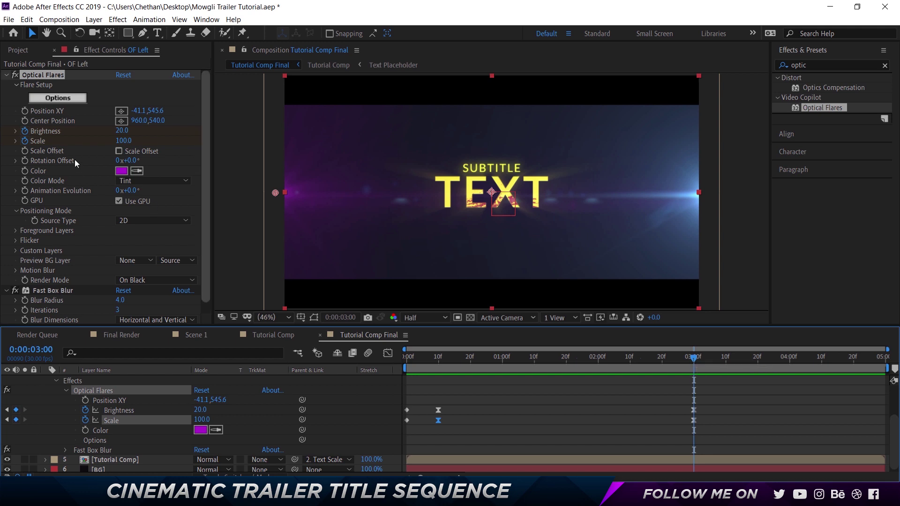
pyautogui.click(55, 74)
pyautogui.moveTo(275, 193); pyautogui.dragTo(283, 193)
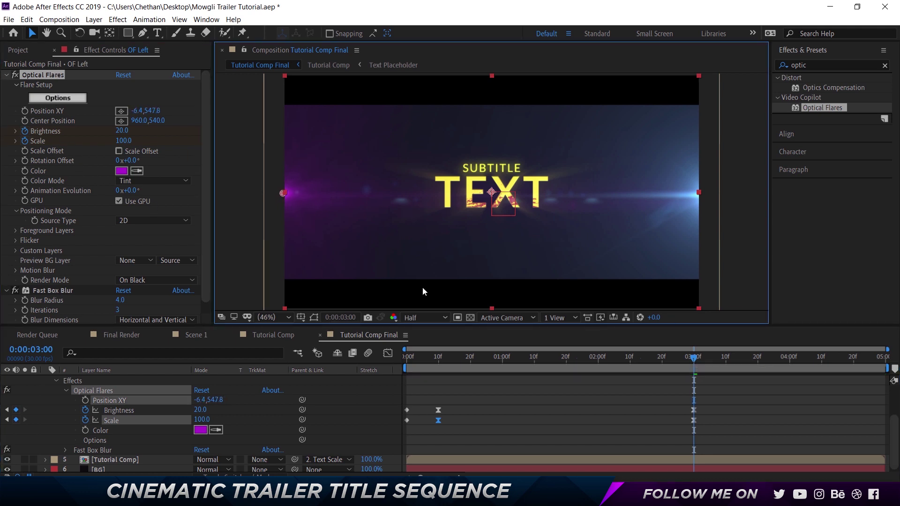
# Step: At the 0:00:00:10 keyframes, set the OF Left flare's Brightness to 200 and its Scale to 300
pyautogui.press('j')
pyautogui.click(202, 410)
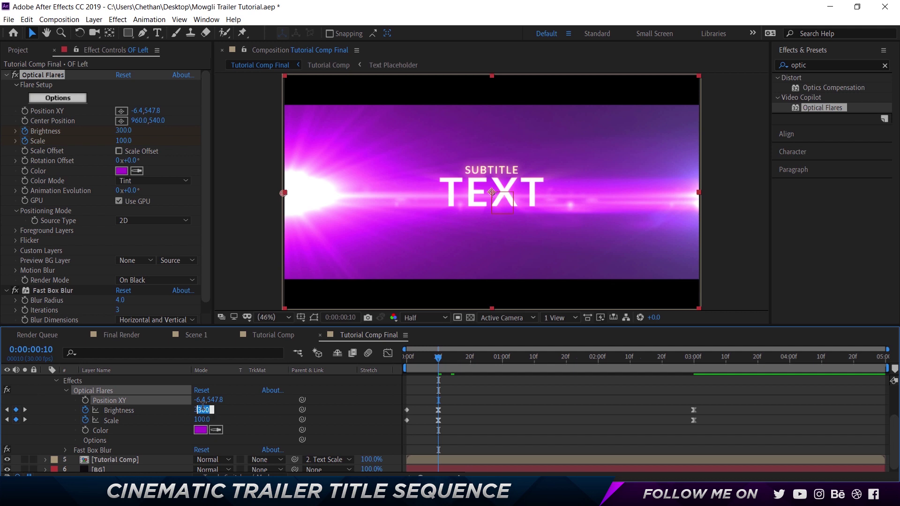
pyautogui.write('200')
pyautogui.press('Return')
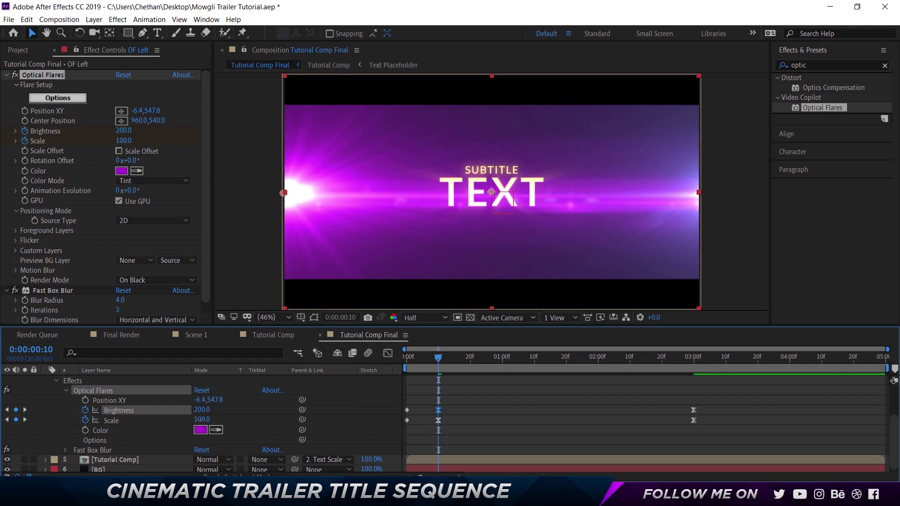
pyautogui.click(202, 419)
pyautogui.write('20')
pyautogui.write('0')
pyautogui.press('Return')
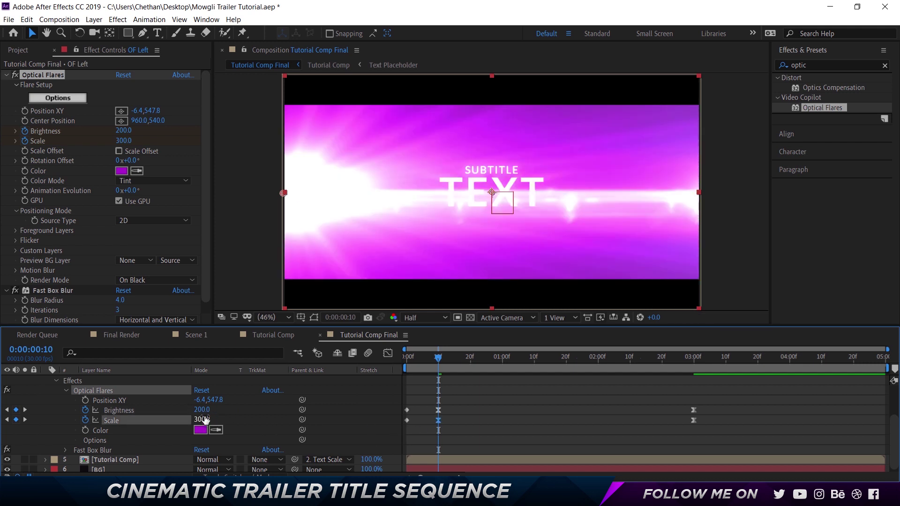
# Step: Set the OF Left flare's Brightness keyframe at 0:00:00:10 to 100 and preview the result
pyautogui.click(202, 409)
pyautogui.press('Return')
pyautogui.click(477, 398)
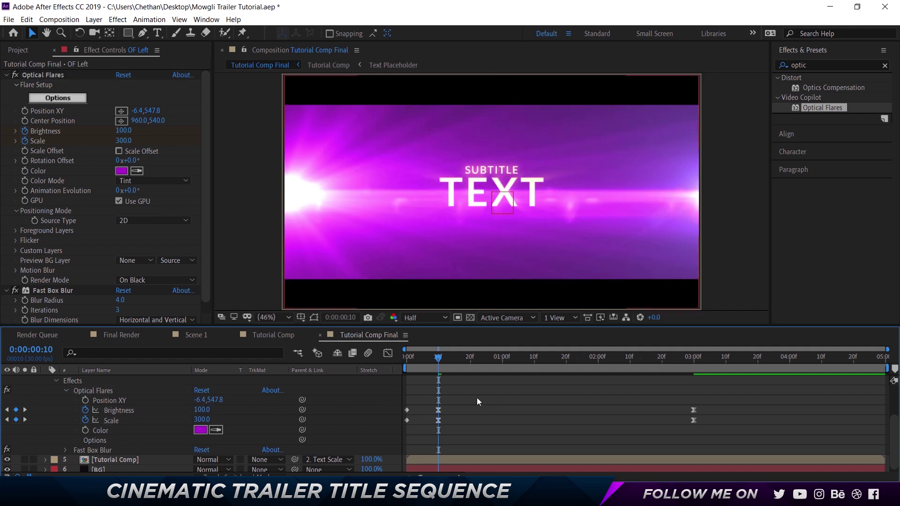
pyautogui.moveTo(418, 359); pyautogui.dragTo(395, 383)
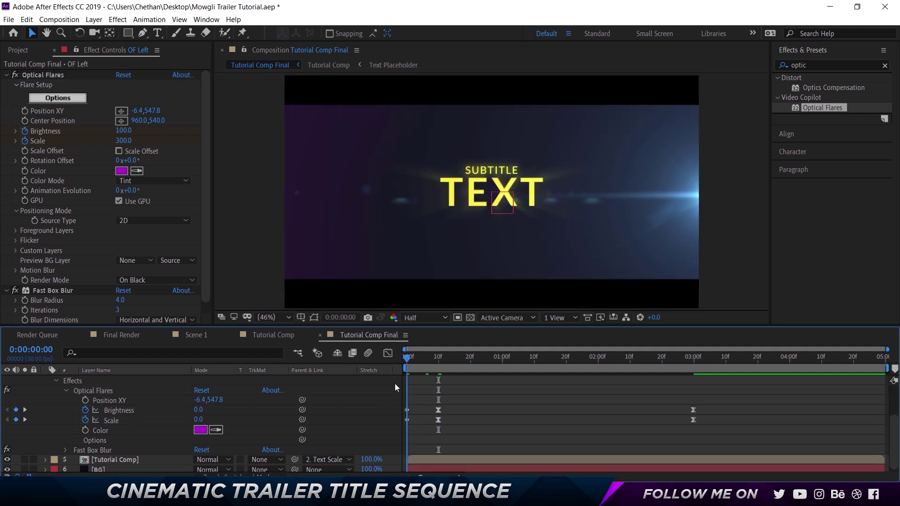
pyautogui.press('space')
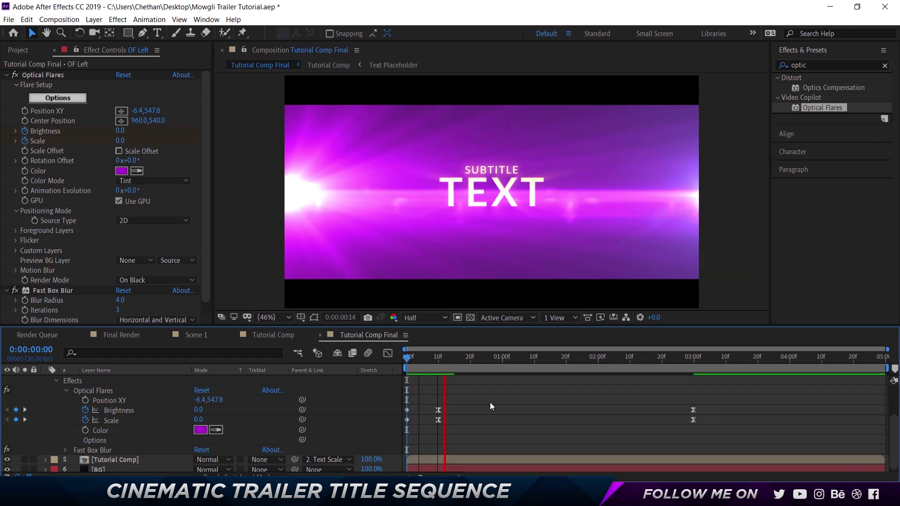
pyautogui.press('space')
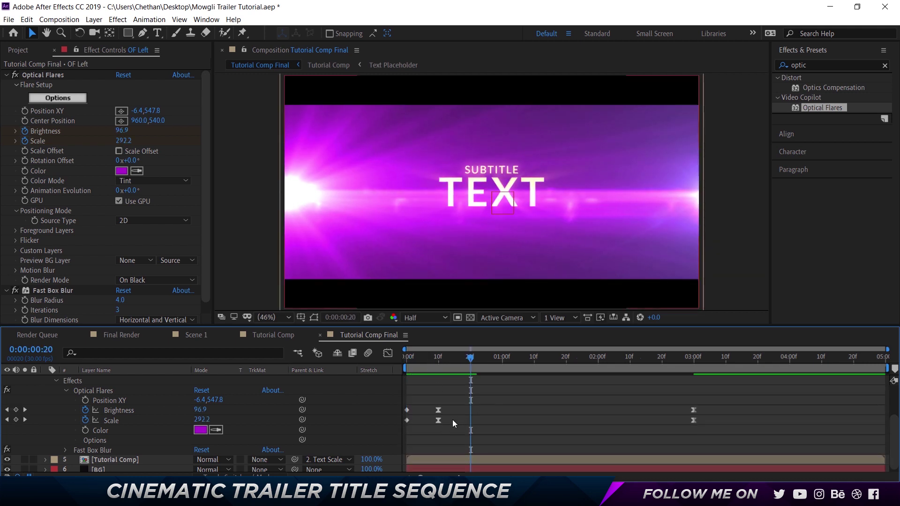
# Step: Adjust the speed curves of the OF Left flare's first Brightness and Scale keyframes in the Graph Editor and preview the motion
pyautogui.moveTo(449, 432); pyautogui.dragTo(397, 398)
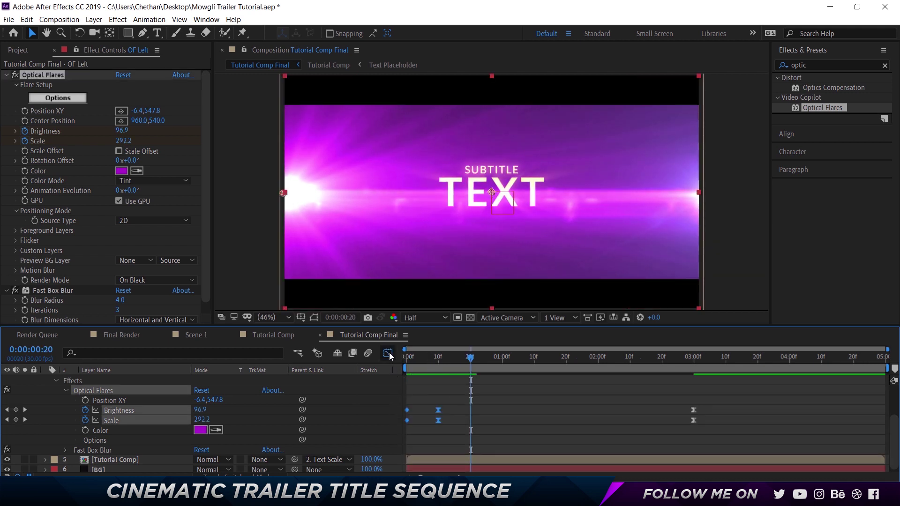
pyautogui.click(388, 354)
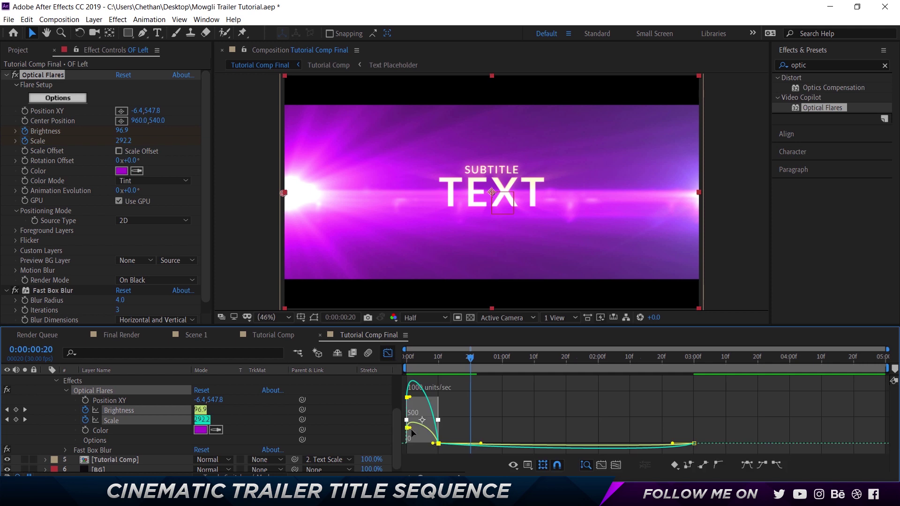
pyautogui.moveTo(411, 429); pyautogui.dragTo(423, 430)
pyautogui.click(388, 354)
pyautogui.press('Home')
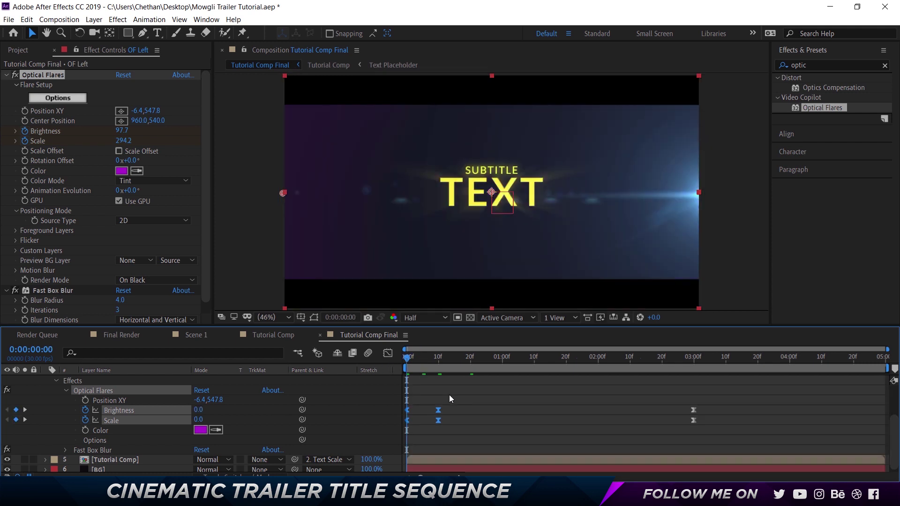
pyautogui.press('space')
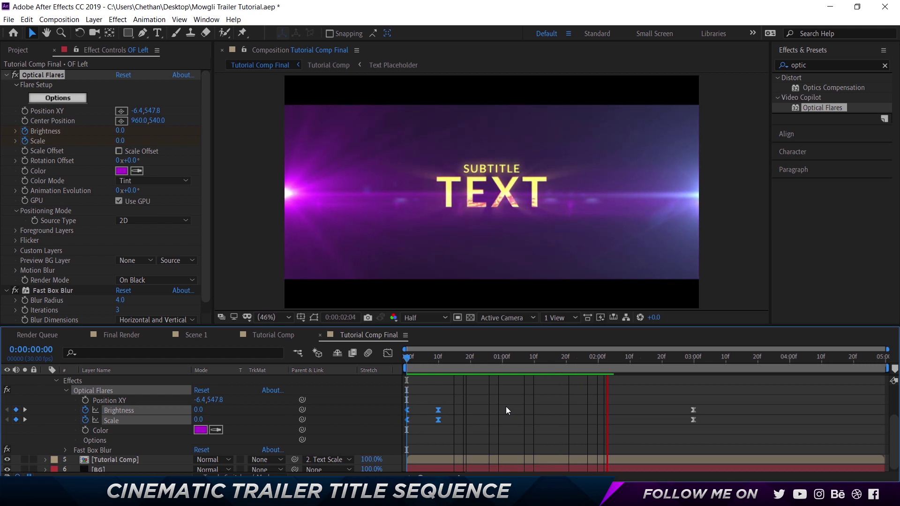
pyautogui.press('space')
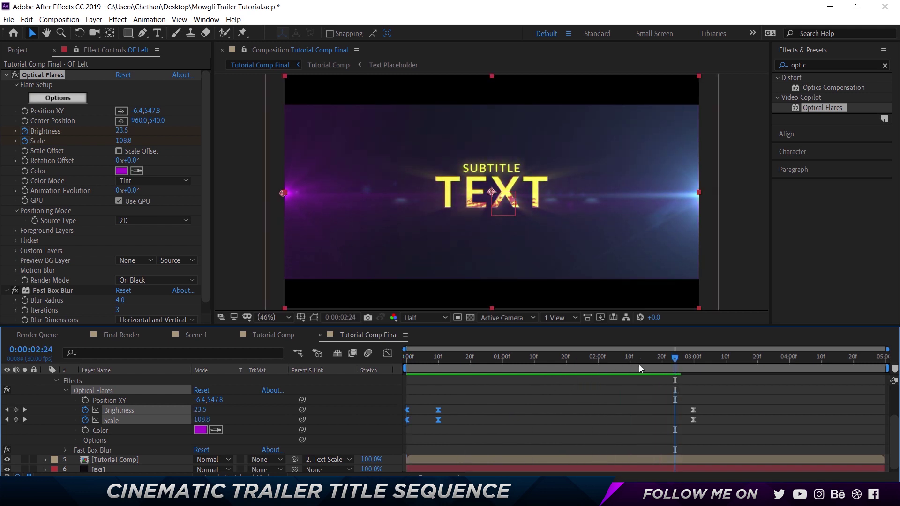
# Step: Try a Brightness of 0 for the OF Left flare at 0:00:03:00 and undo the change
pyautogui.click(693, 357)
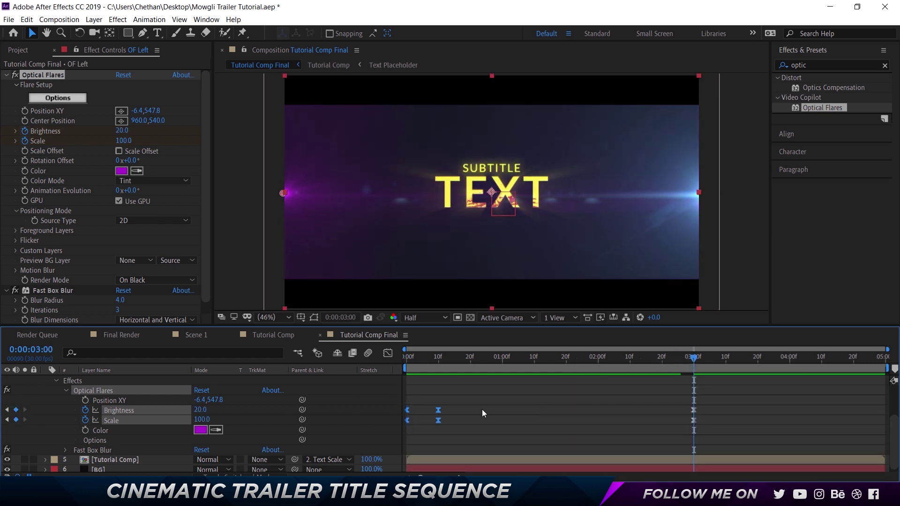
pyautogui.click(199, 410)
pyautogui.write('0')
pyautogui.press('Return')
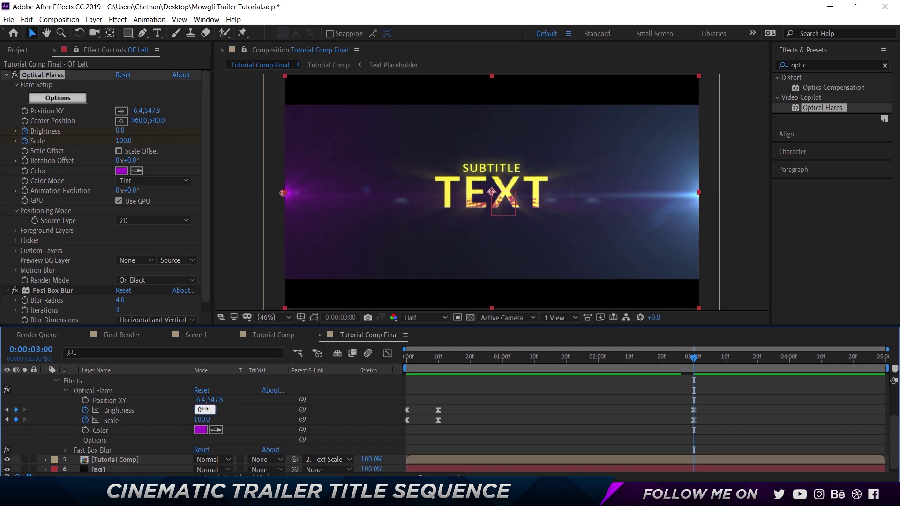
pyautogui.click(210, 419)
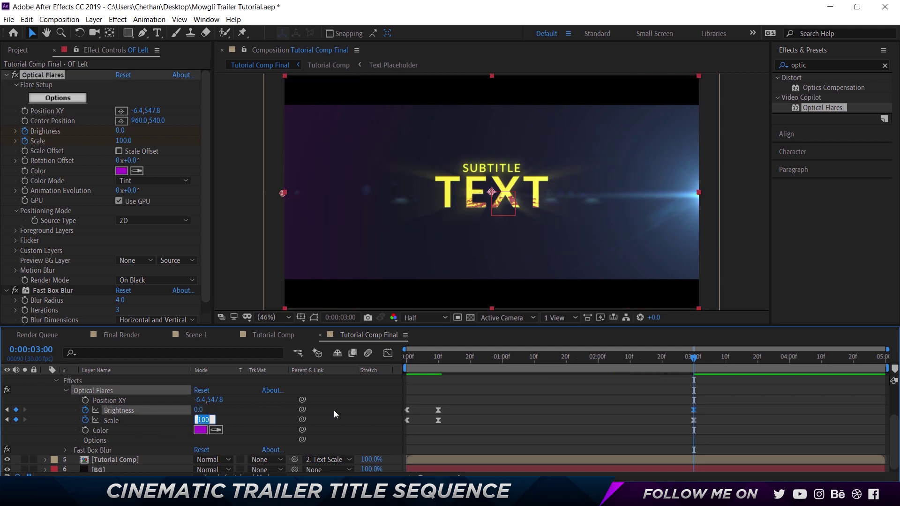
pyautogui.hotkey('ctrl', 'z')
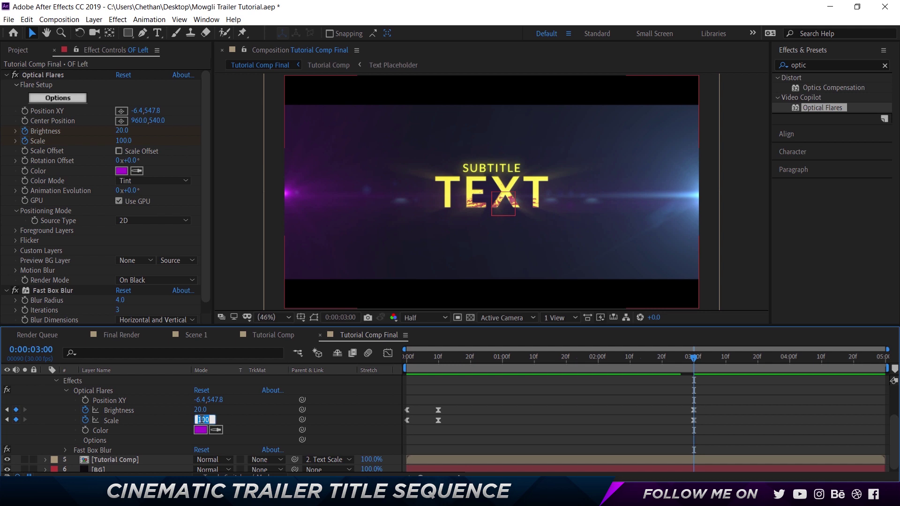
# Step: Set the OF Left flare's Scale keyframe at 0:00:03:00 to 30
pyautogui.write('30')
pyautogui.press('Return')
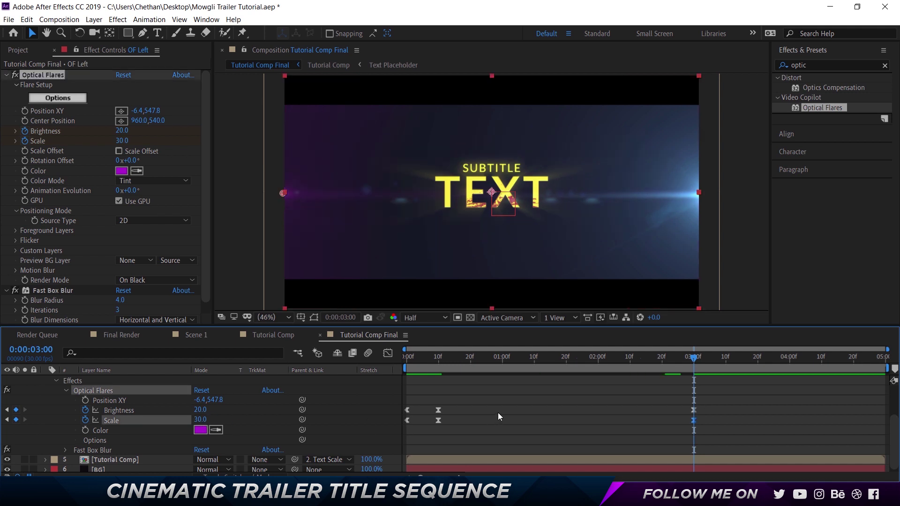
pyautogui.click(529, 409)
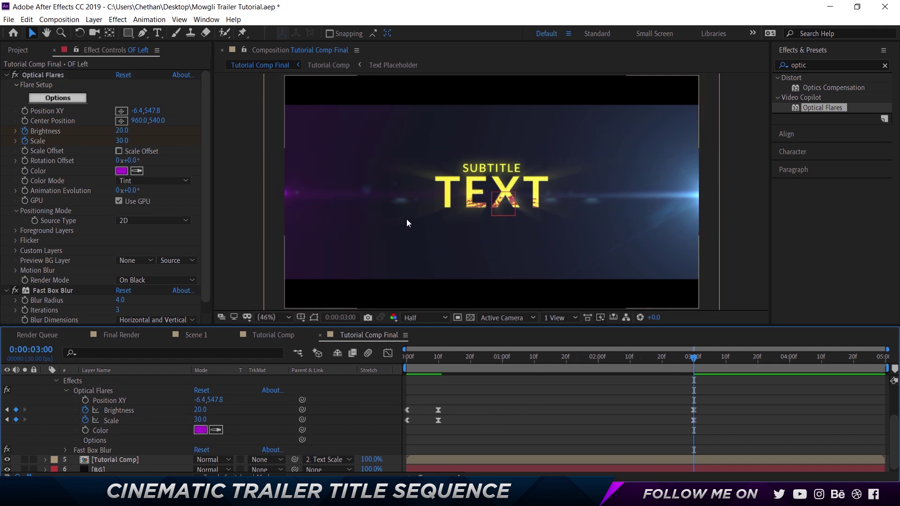
# Step: Easy-ease the OF Left flare's starting Brightness and Scale keyframes and move the flare outside the frame's left edge to about -88.9, 543.5
pyautogui.moveTo(424, 425); pyautogui.dragTo(525, 409)
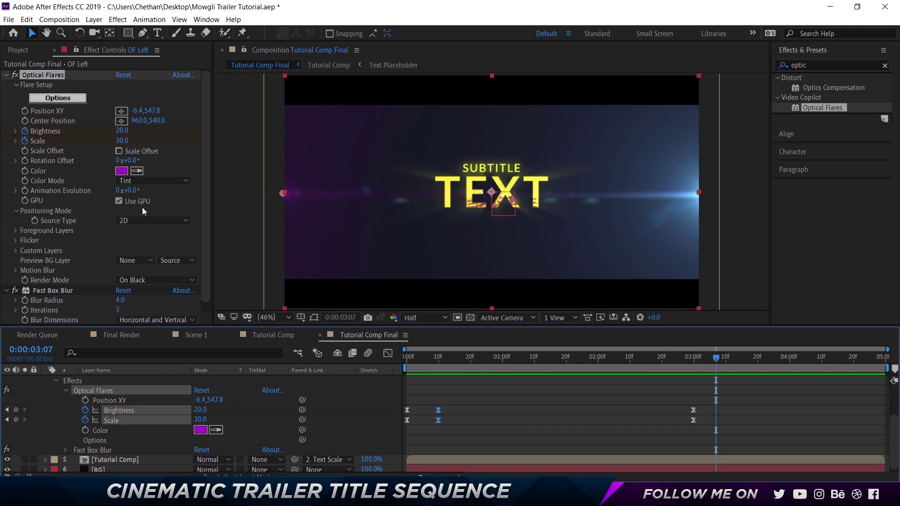
pyautogui.moveTo(283, 193); pyautogui.dragTo(265, 193)
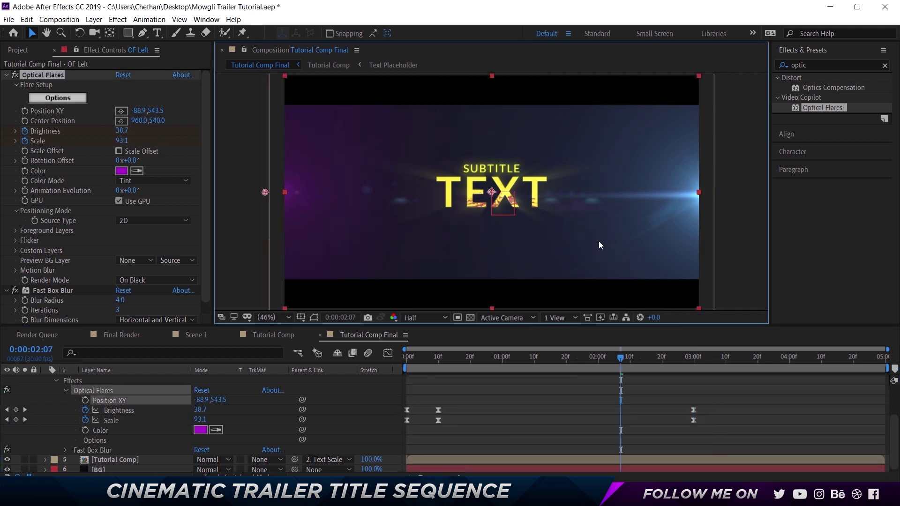
# Step: Reduce the OF Left layer's expanded properties to only its keyframed ones and return to 0:00:00:00
pyautogui.scroll(3, 44, 403)
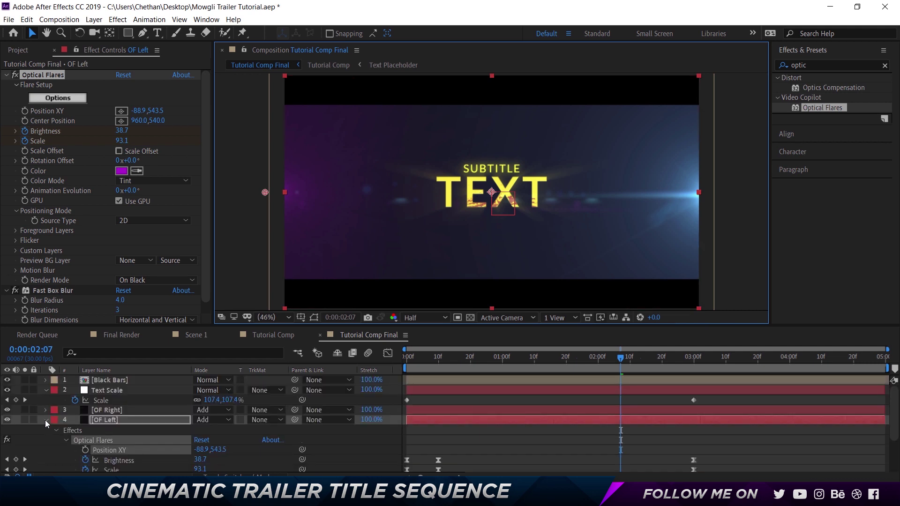
pyautogui.click(45, 419)
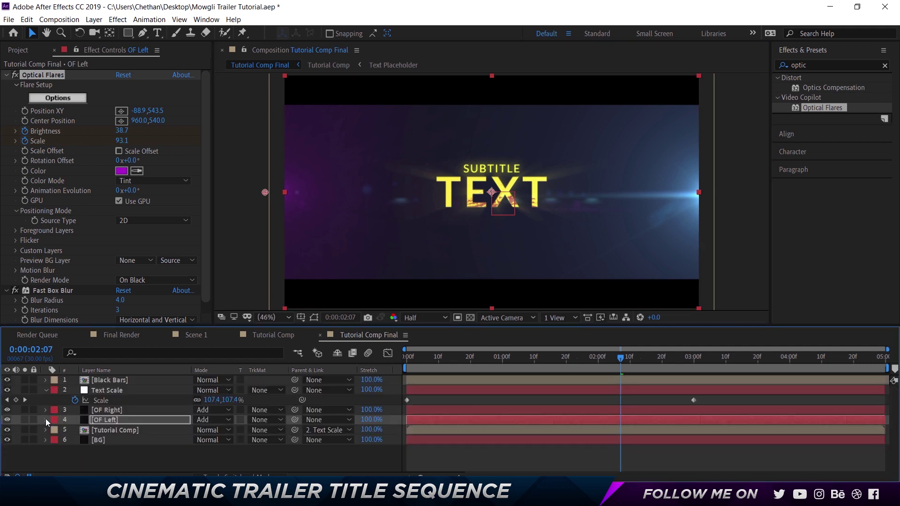
pyautogui.click(119, 410)
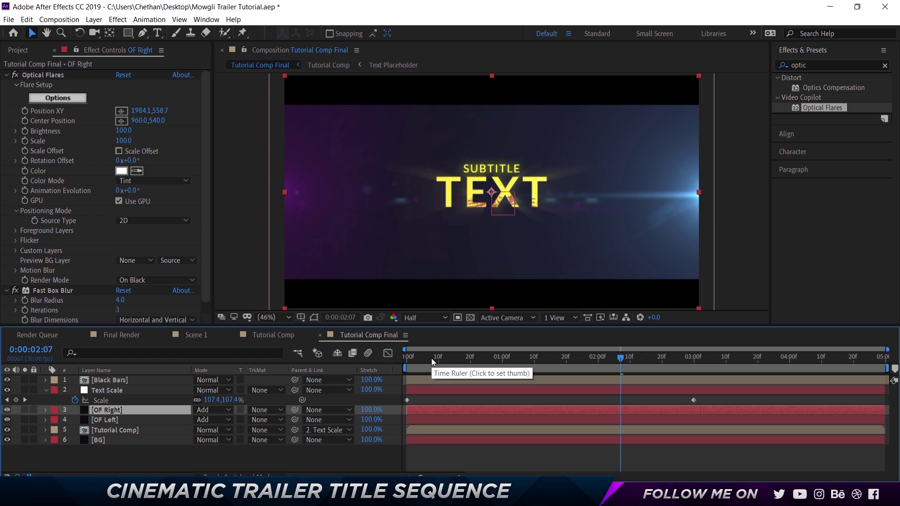
pyautogui.click(140, 423)
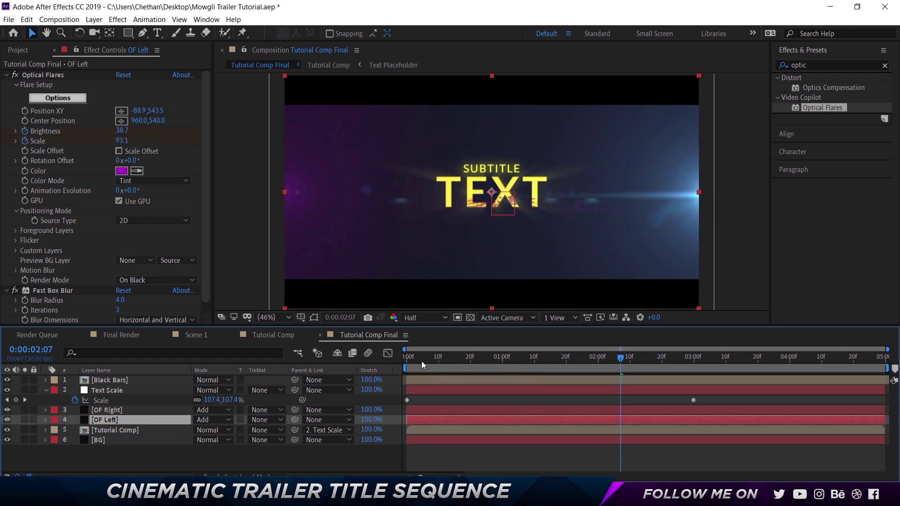
pyautogui.press('u')
pyautogui.press('Home')
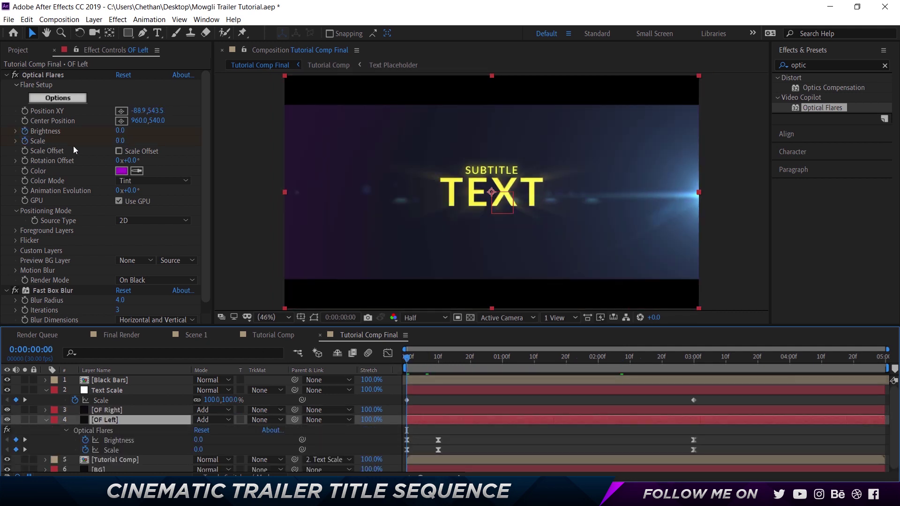
# Step: Start keyframing the OF Right flare's Brightness and Scale at 0:00:00:00 with both values at 0
pyautogui.click(108, 410)
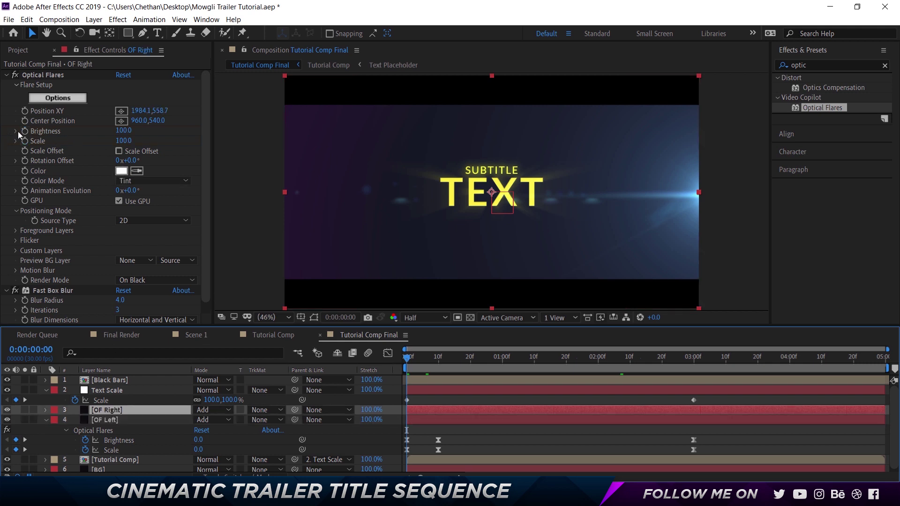
pyautogui.click(87, 141)
pyautogui.hotkey('ctrl', 'v')
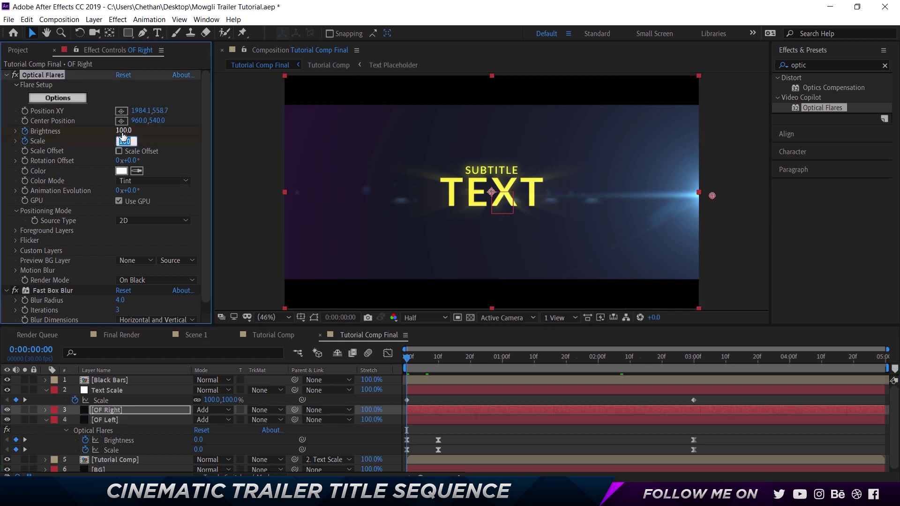
pyautogui.click(123, 132)
pyautogui.write('0')
pyautogui.press('Return')
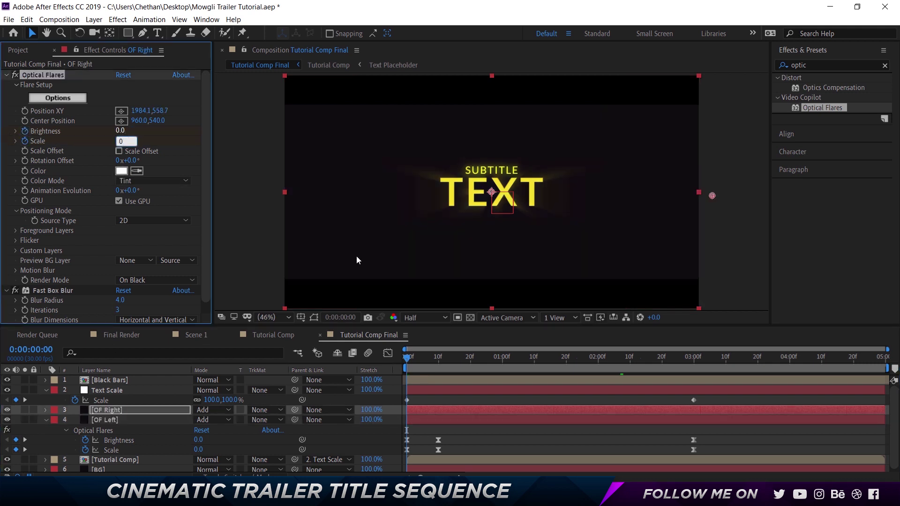
# Step: Add keyframes at 0:00:00:10 with the OF Right flare's Scale at 50 and Brightness at 50
pyautogui.click(443, 357)
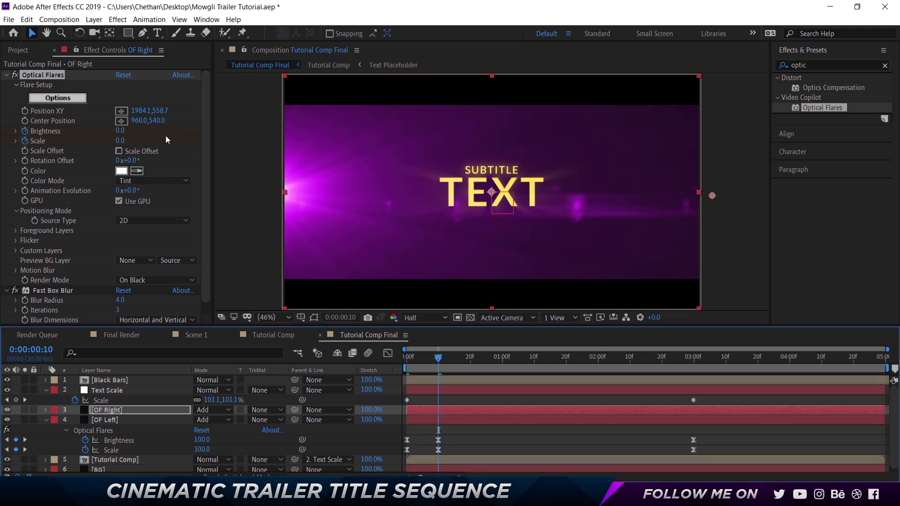
pyautogui.click(120, 141)
pyautogui.write('50')
pyautogui.press('Return')
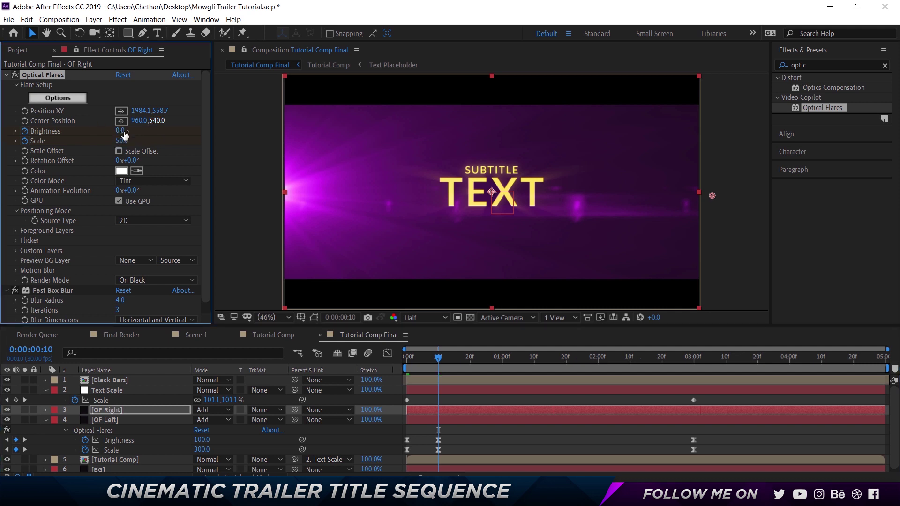
pyautogui.click(122, 132)
pyautogui.write('50')
pyautogui.press('Return')
# Step: Raise the OF Right flare's keyframes at 0:00:00:10 to a Brightness of 150 and a Scale of 100
pyautogui.click(122, 131)
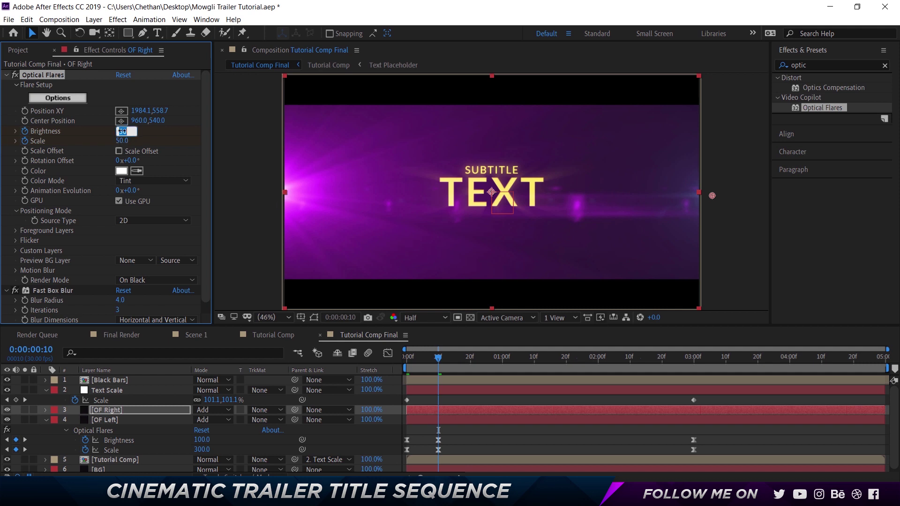
pyautogui.write('150')
pyautogui.press('Return')
pyautogui.click(123, 141)
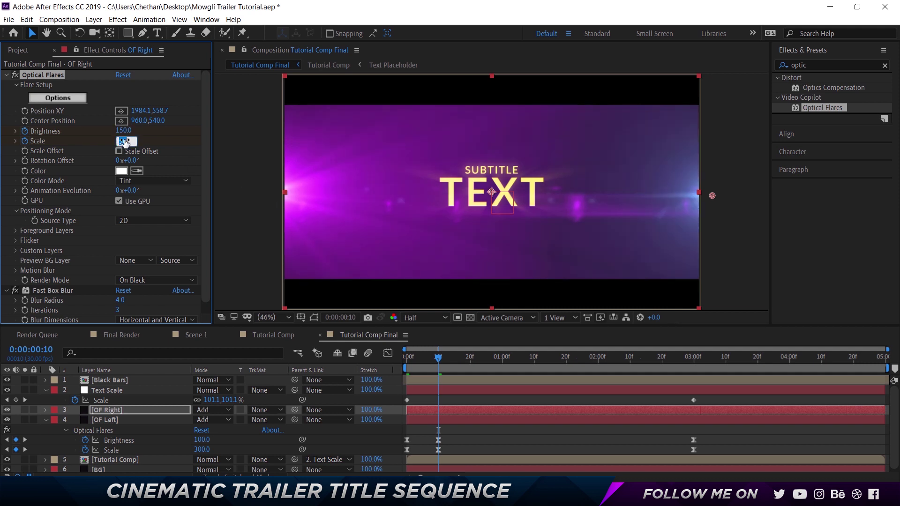
pyautogui.write('100')
pyautogui.press('Return')
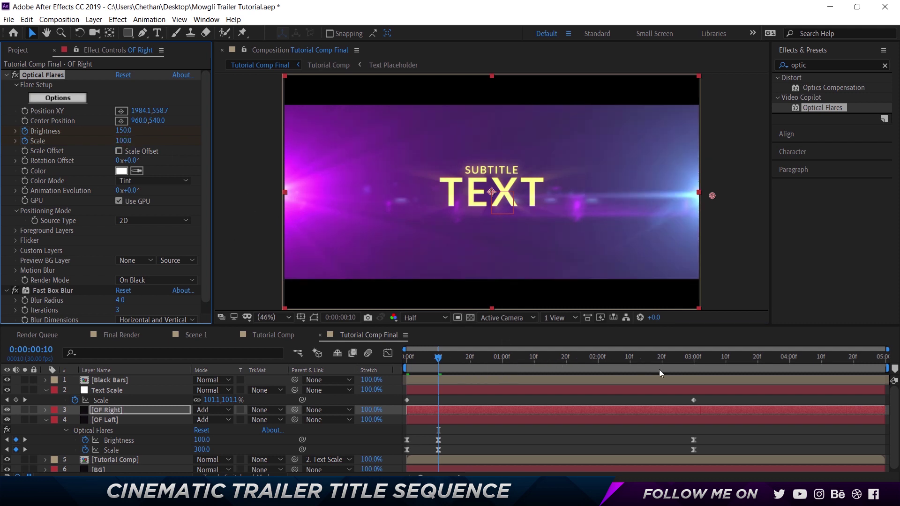
# Step: Add keyframes at 0:00:03:00 with the OF Right flare's Brightness at 20 and Scale at 50
pyautogui.click(695, 359)
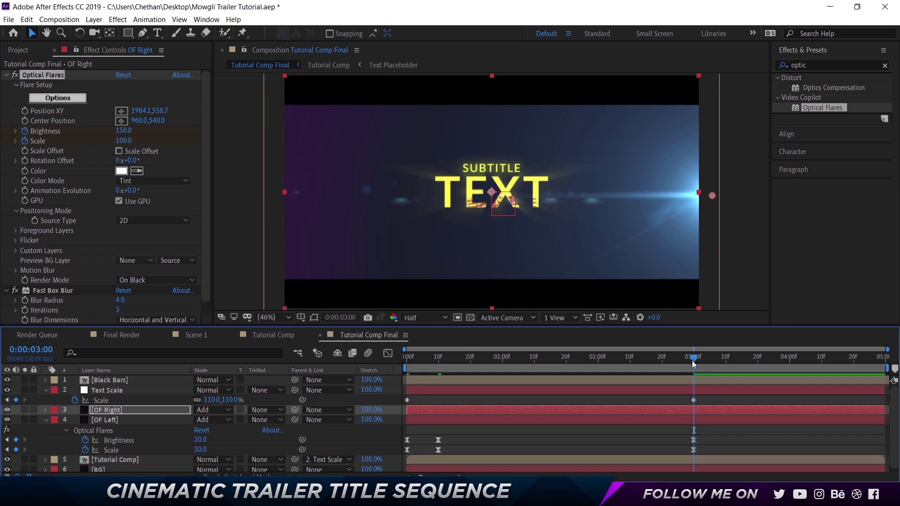
pyautogui.click(121, 131)
pyautogui.write('20')
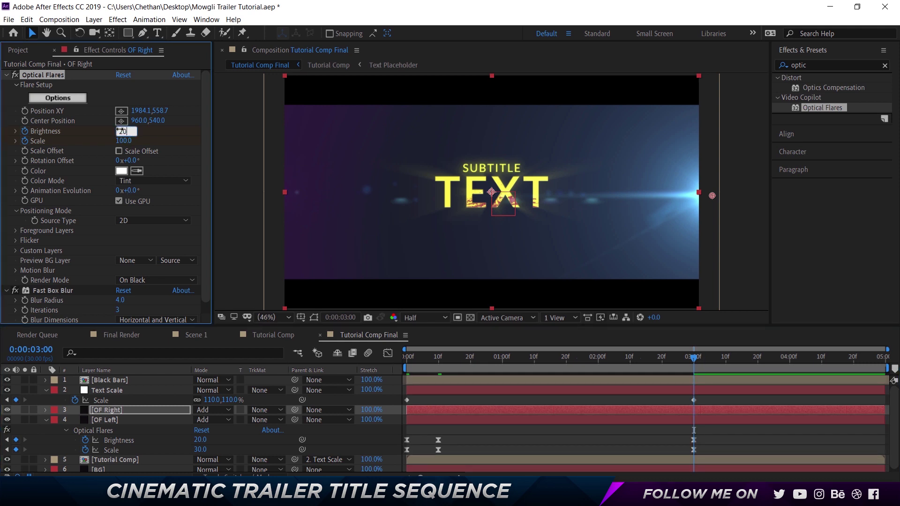
pyautogui.press('Tab')
pyautogui.write('50')
pyautogui.press('Return')
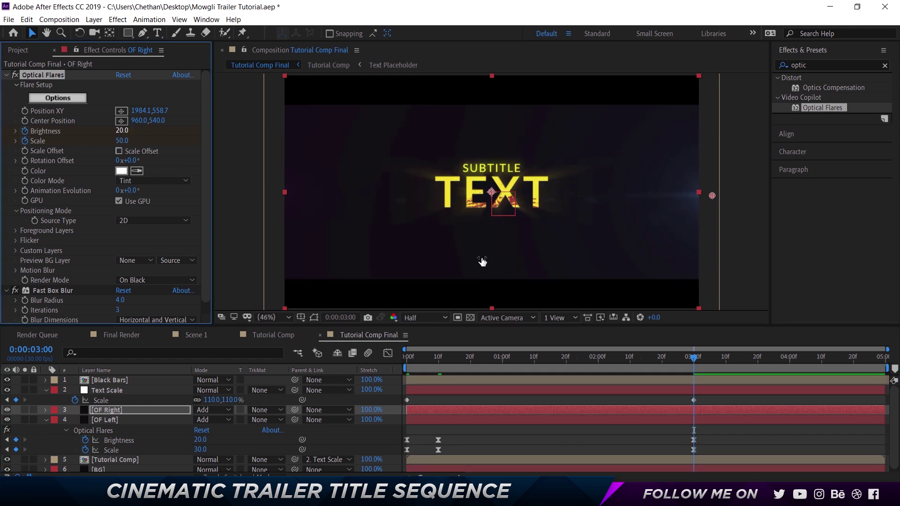
# Step: Change the OF Right flare's Brightness and Scale keyframes at 0:00:03:00 to 60 each
pyautogui.click(122, 131)
pyautogui.write('60')
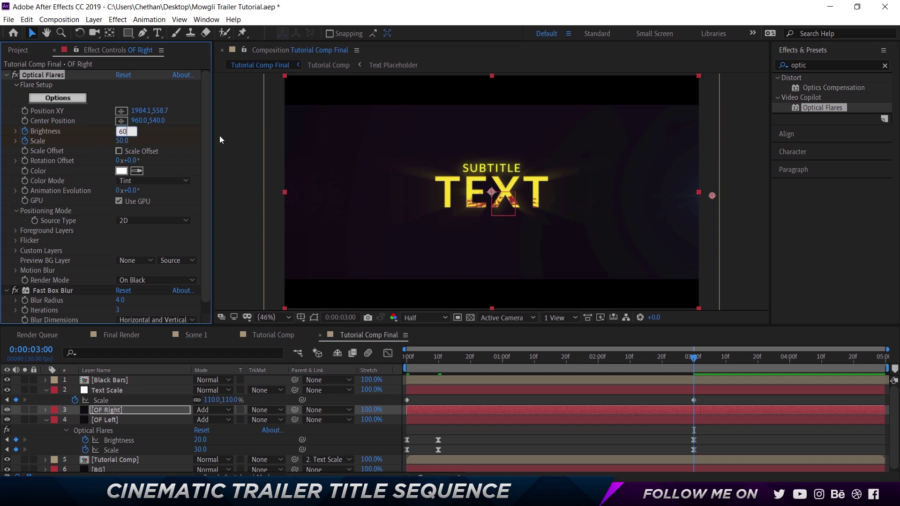
pyautogui.press('Tab')
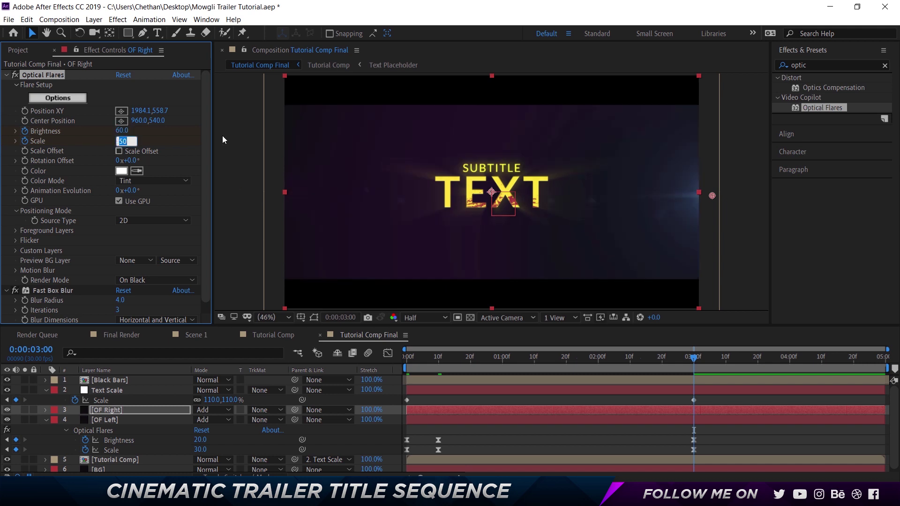
pyautogui.write('60')
pyautogui.press('Return')
# Step: Easy-ease all of the OF Right flare's Brightness and Scale keyframes and preview the animation from the start
pyautogui.press('u')
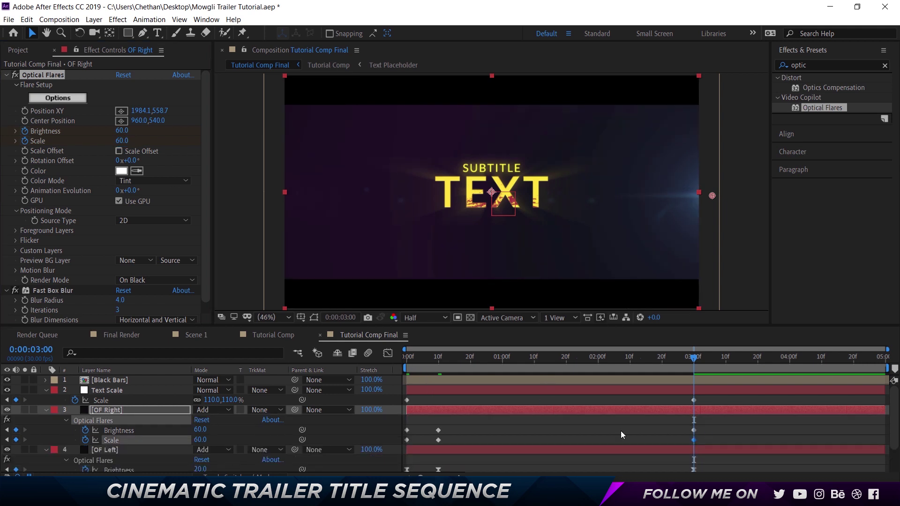
pyautogui.moveTo(620, 434); pyautogui.dragTo(401, 426)
pyautogui.rightClick(439, 429)
pyautogui.moveTo(463, 422)
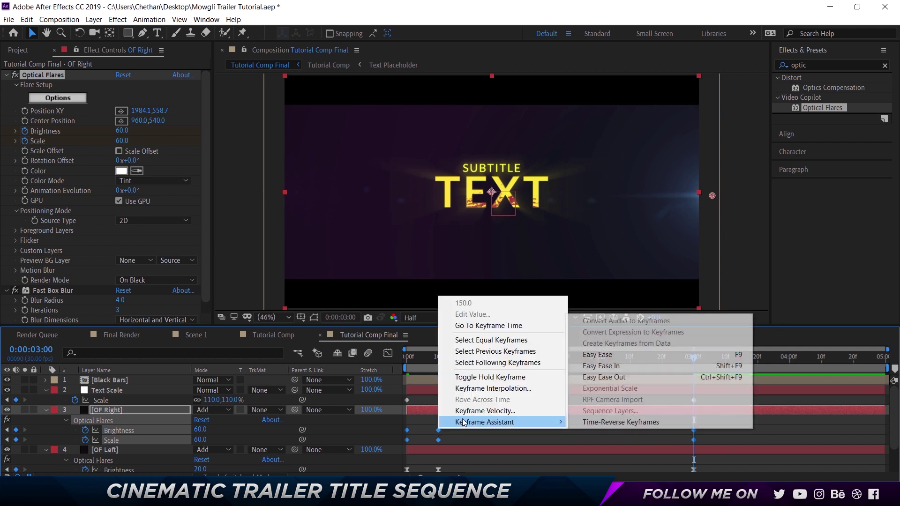
pyautogui.click(604, 354)
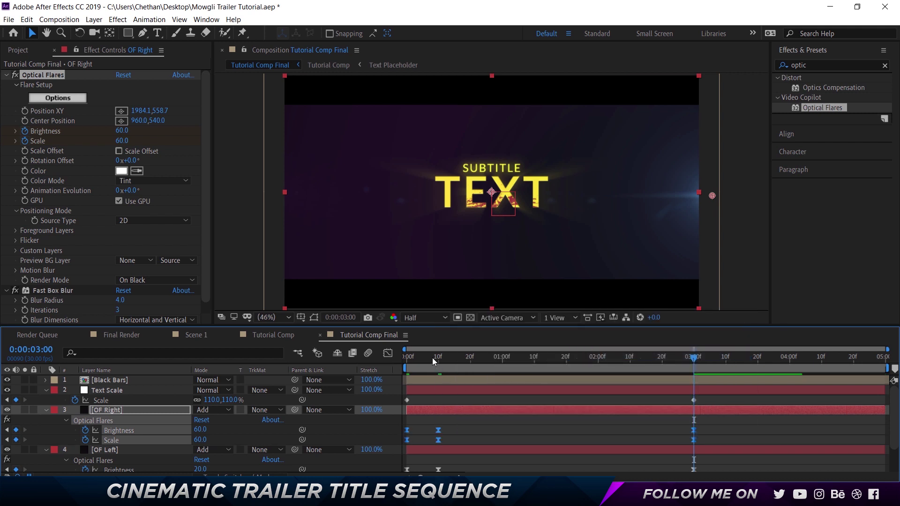
pyautogui.moveTo(432, 357); pyautogui.dragTo(353, 357)
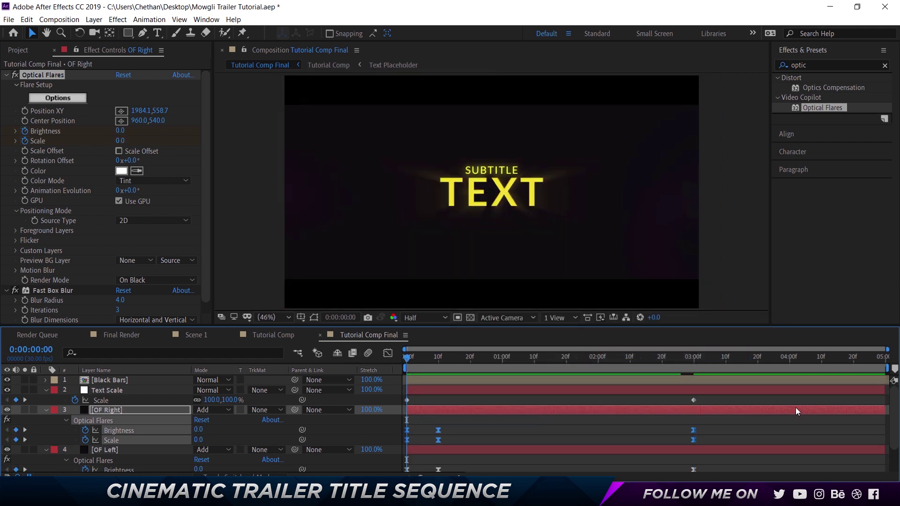
pyautogui.press('space')
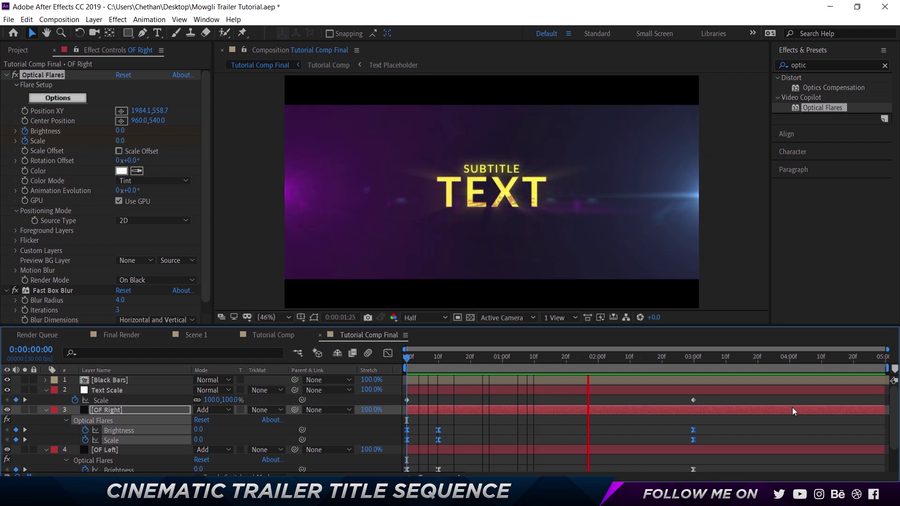
pyautogui.moveTo(447, 360); pyautogui.dragTo(428, 358)
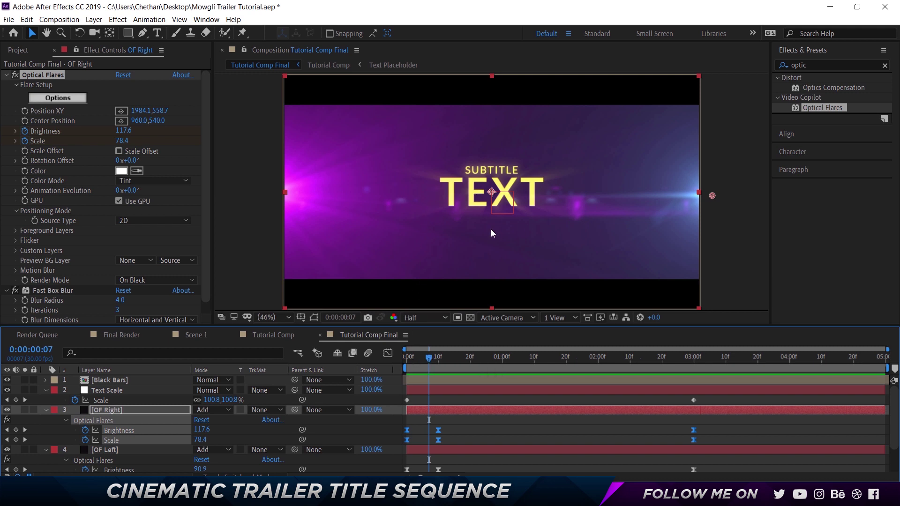
# Step: Collapse both flare layers and apply Gaussian Blur (Legacy) to the Tutorial Comp layer with the time at 0:00:00:10
pyautogui.moveTo(428, 361)
pyautogui.mouseDown()
pyautogui.moveTo(420, 358)
pyautogui.moveTo(438, 362)
pyautogui.mouseUp()
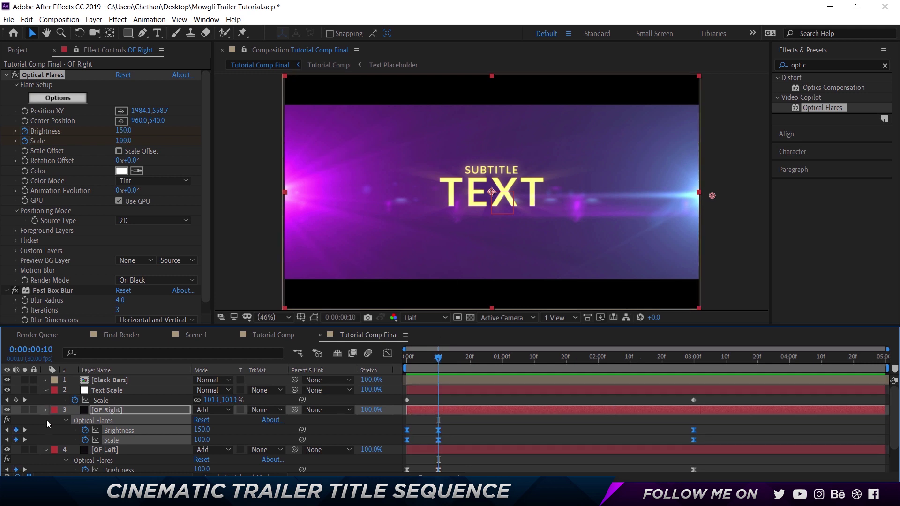
pyautogui.press('u')
pyautogui.click(45, 419)
pyautogui.click(115, 430)
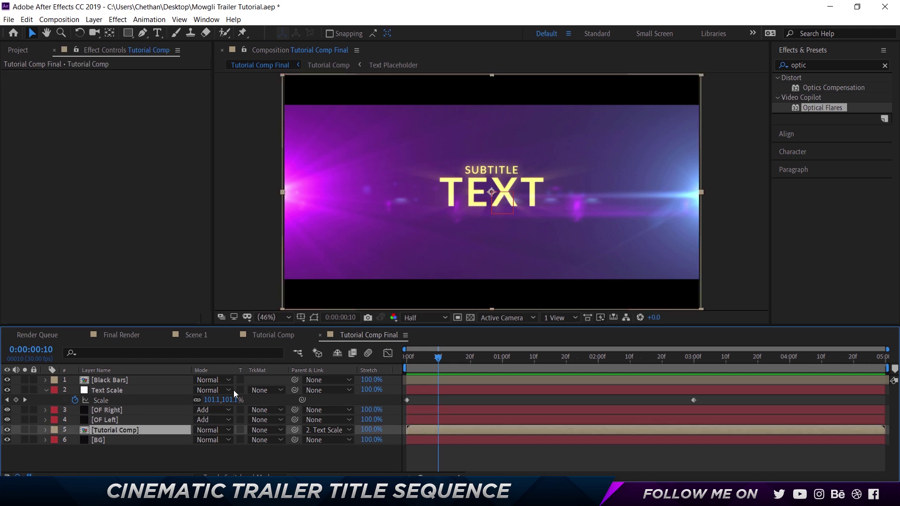
pyautogui.doubleClick(802, 66)
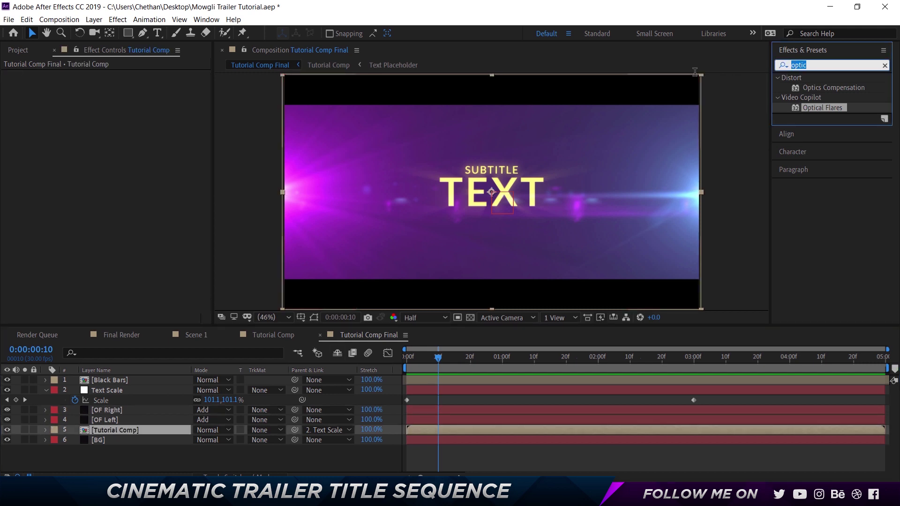
pyautogui.write('gau')
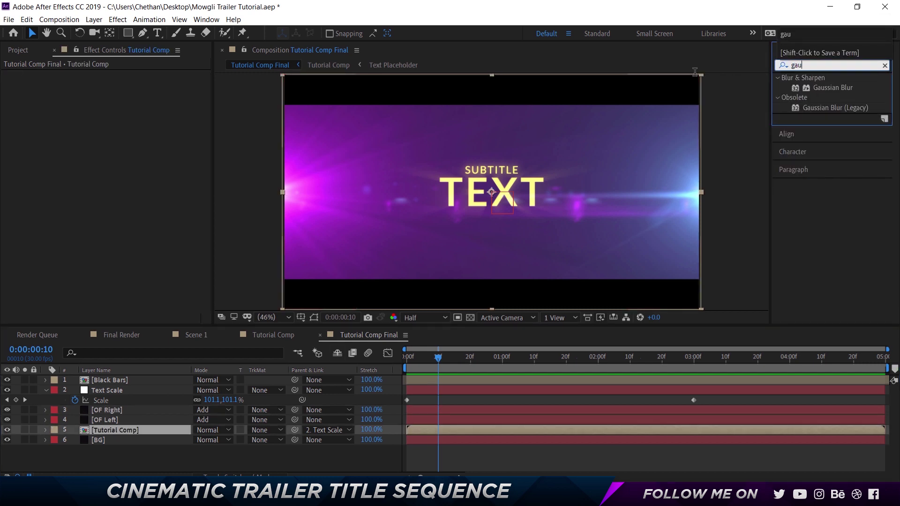
pyautogui.click(823, 108)
pyautogui.moveTo(824, 110); pyautogui.dragTo(171, 100)
# Step: Keyframe the Tutorial Comp layer's Blurriness at 0:00:00:10 with a value of 30
pyautogui.click(25, 85)
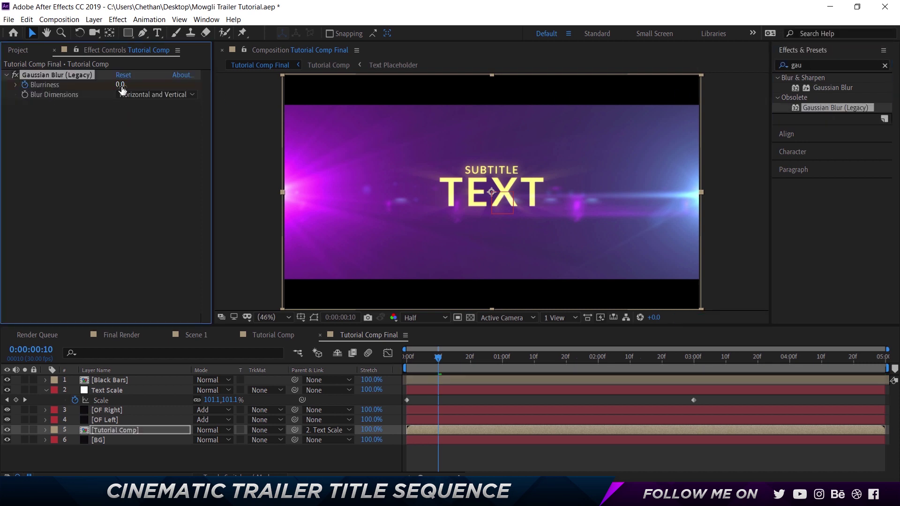
pyautogui.click(120, 85)
pyautogui.write('30')
pyautogui.press('Return')
# Step: Keyframe the Tutorial Comp layer's Opacity at 0% at 0:00:00:10, show its keyframed properties and advance to 0:00:00:20
pyautogui.click(145, 429)
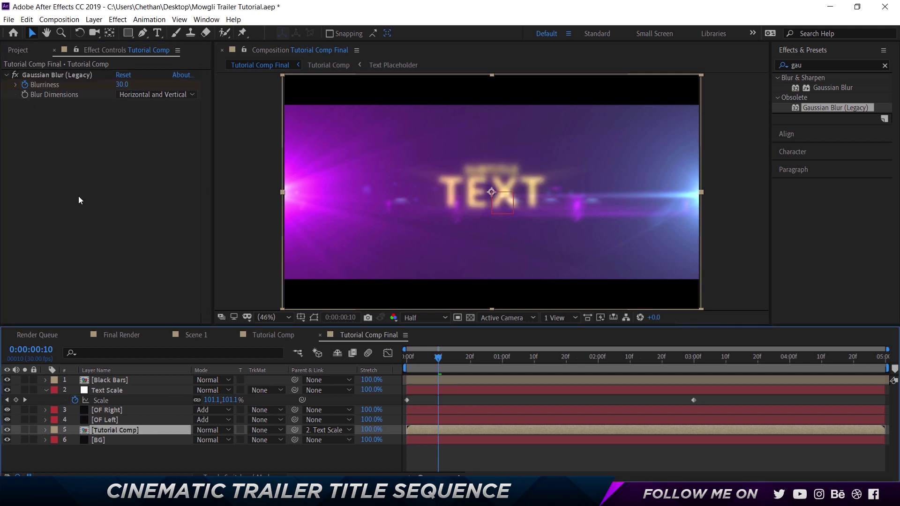
pyautogui.press('t')
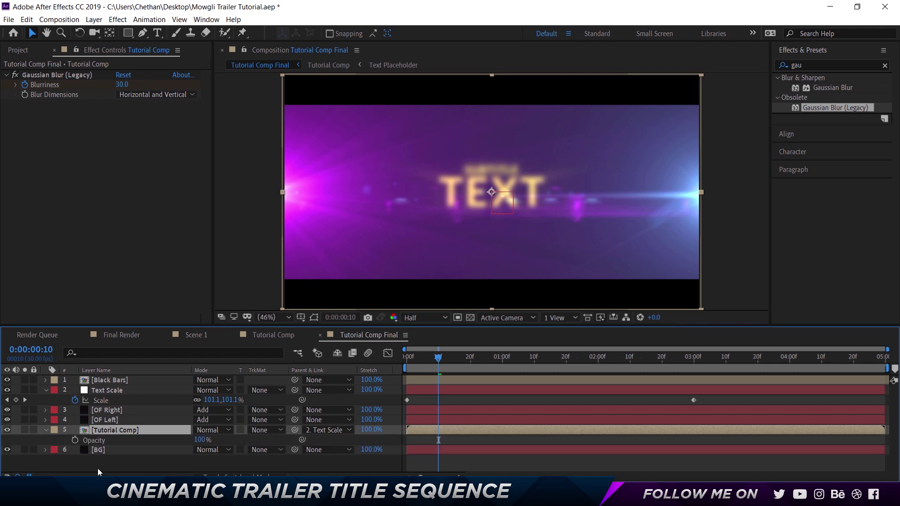
pyautogui.click(75, 441)
pyautogui.press('u')
pyautogui.press('u')
pyautogui.press('u')
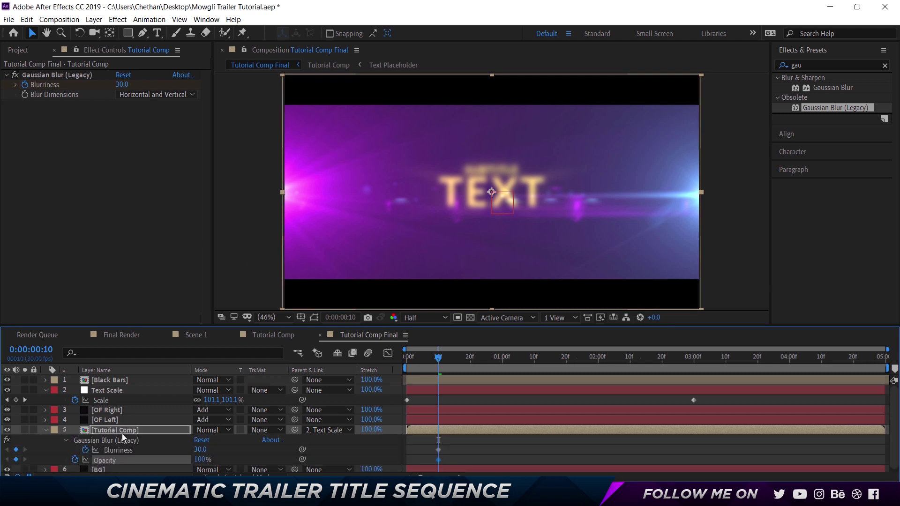
pyautogui.scroll(-3, 322, 440)
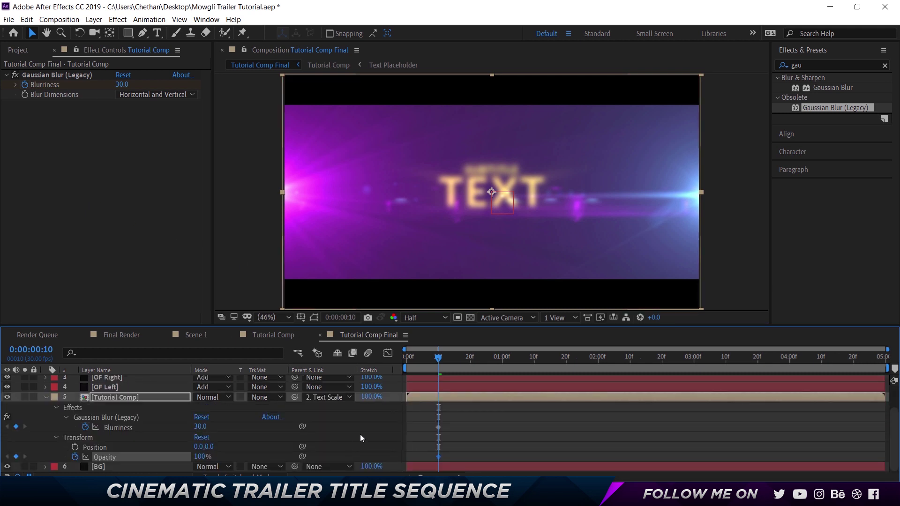
pyautogui.press('u')
pyautogui.click(201, 460)
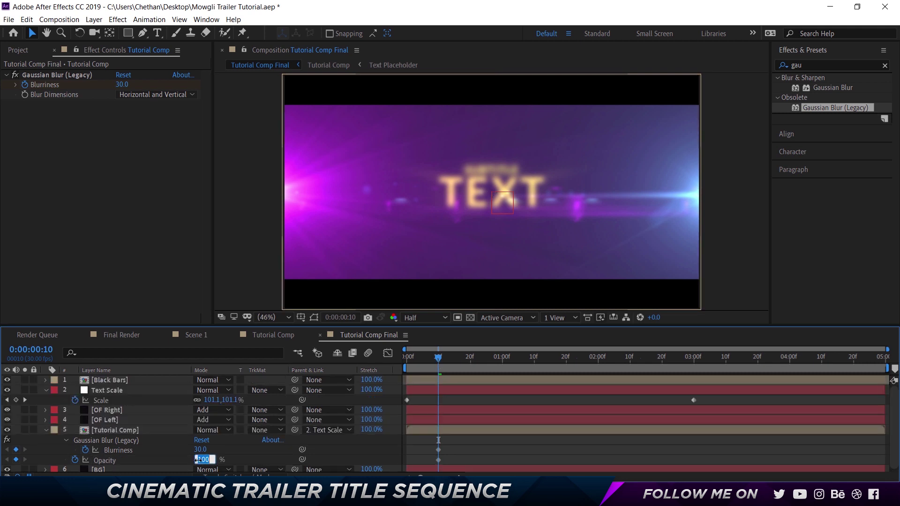
pyautogui.write('0')
pyautogui.press('Return')
pyautogui.hotkey('shift', 'pagedown')
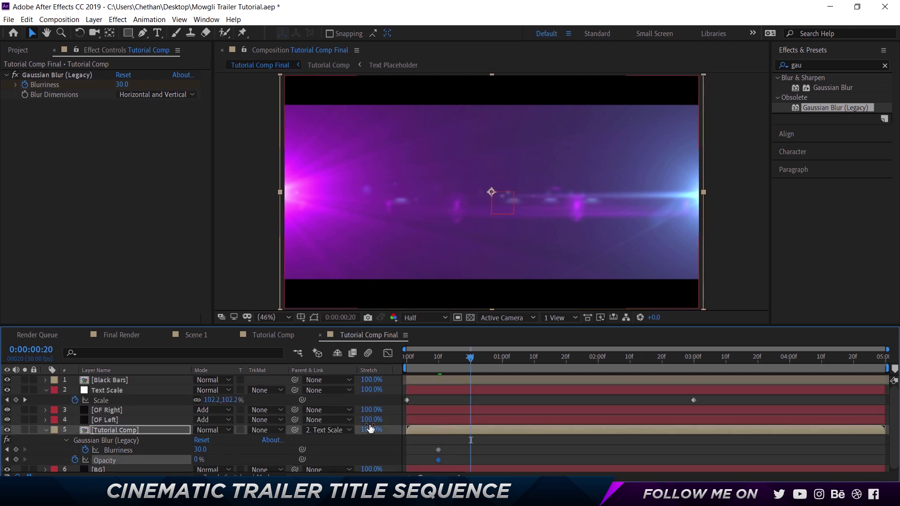
# Step: Set the Tutorial Comp layer's Blurriness to 0 and Opacity to 100% at 0:00:00:20 to complete the blurred fade-in
pyautogui.click(200, 449)
pyautogui.write('0')
pyautogui.press('Return')
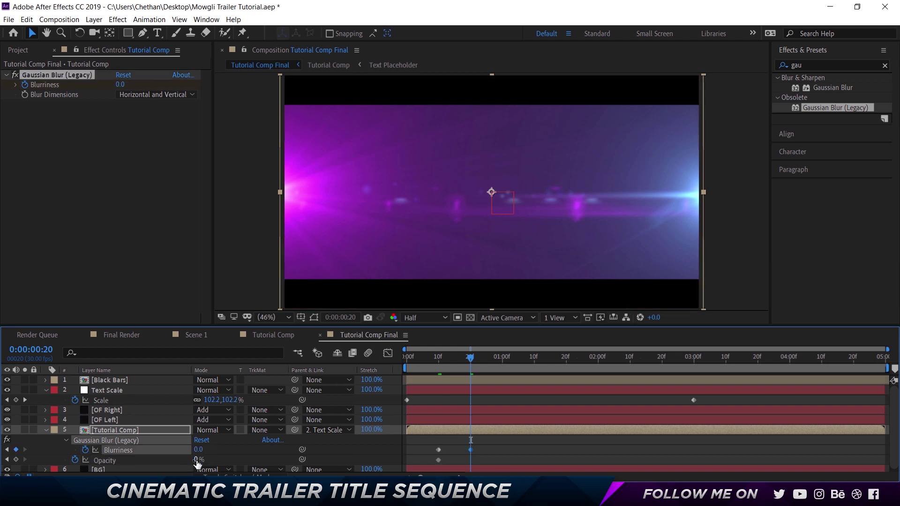
pyautogui.click(198, 459)
pyautogui.write('100')
pyautogui.press('Return')
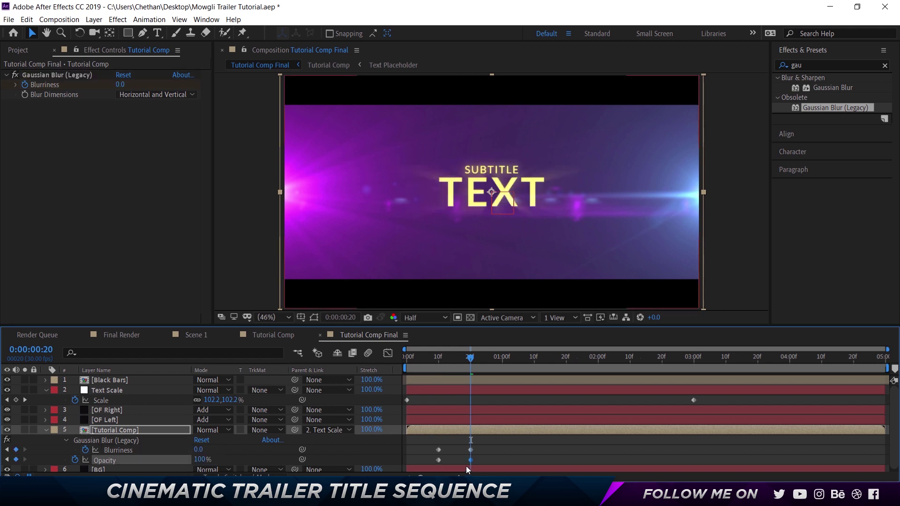
# Step: Easy-ease the Tutorial Comp layer's Blurriness and Opacity keyframes and shift them earlier, to about 0:00:00:05 and 0:00:00:10
pyautogui.moveTo(465, 465); pyautogui.dragTo(442, 451)
pyautogui.rightClick(440, 451)
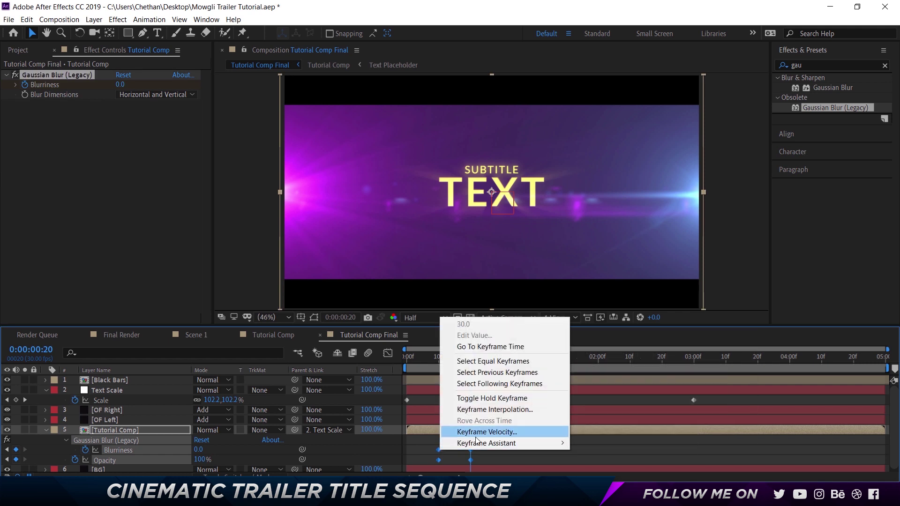
pyautogui.moveTo(516, 443)
pyautogui.click(609, 376)
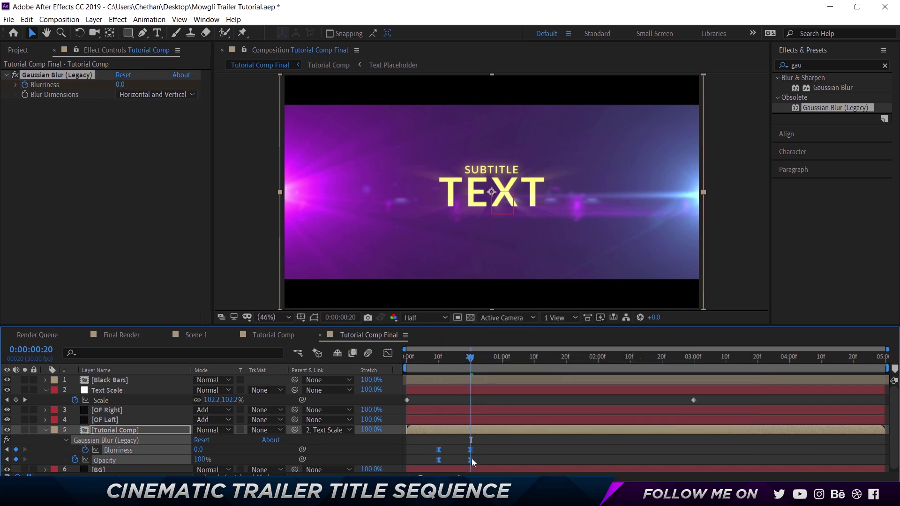
pyautogui.moveTo(471, 460); pyautogui.dragTo(466, 461)
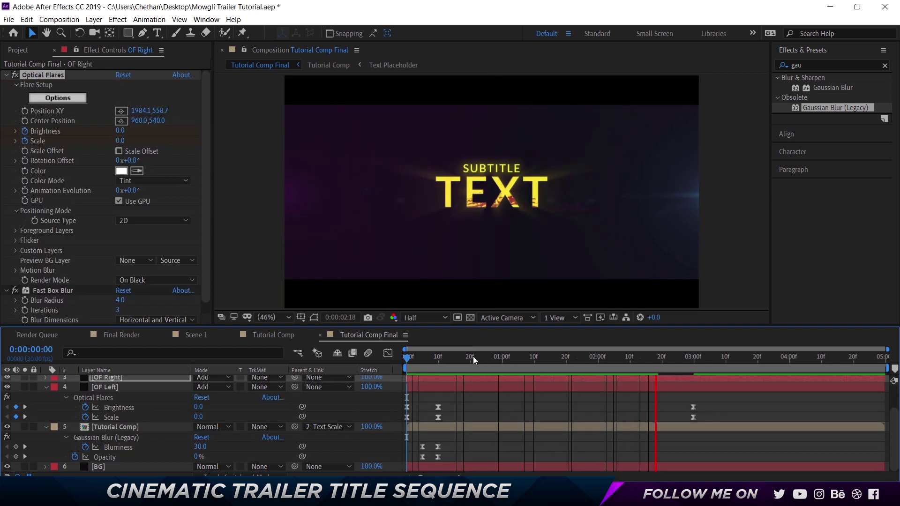
# Step: Preview the finished title animation and scrub through the timeline to review the text and flare timing
pyautogui.moveTo(473, 356); pyautogui.dragTo(497, 359)
pyautogui.press('space')
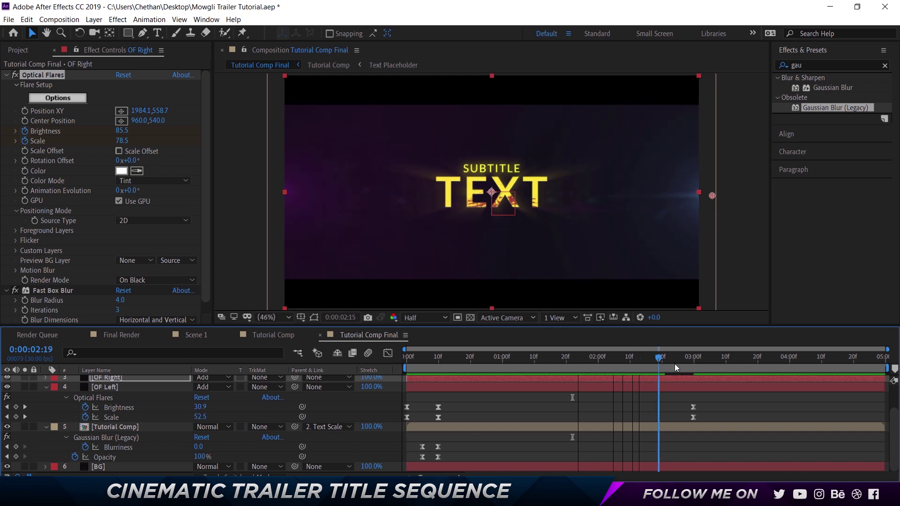
pyautogui.moveTo(637, 361); pyautogui.dragTo(597, 362)
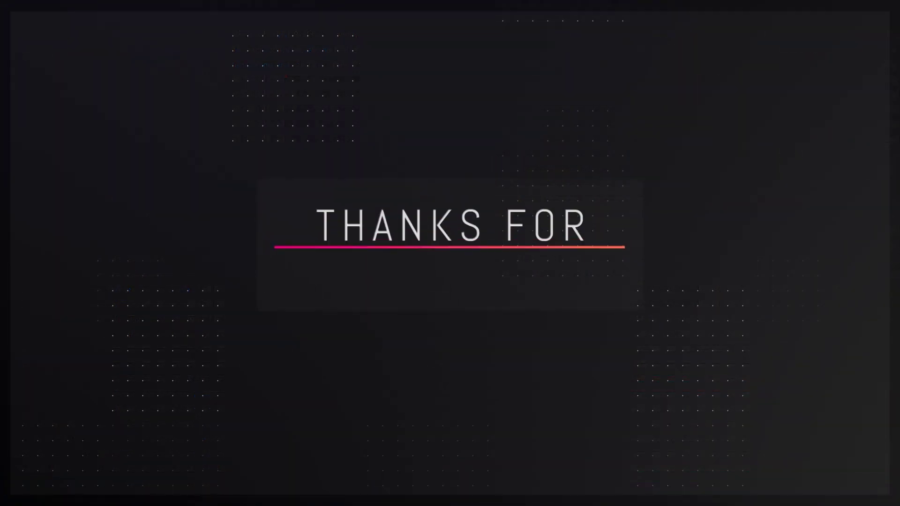